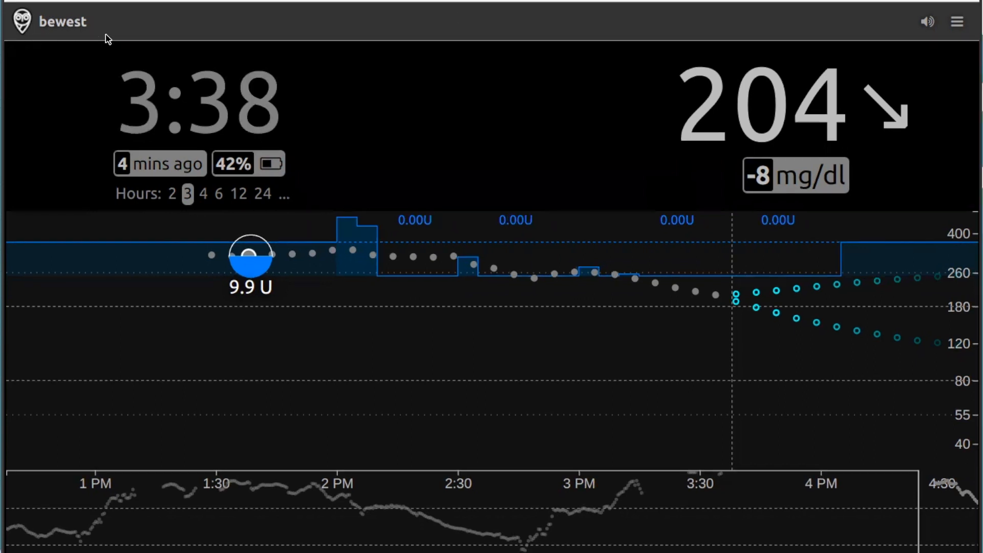
Step: Examine the site title, the current glucose reading with its trend arrow and change in mg/dl, and the clock
double_click(58, 22)
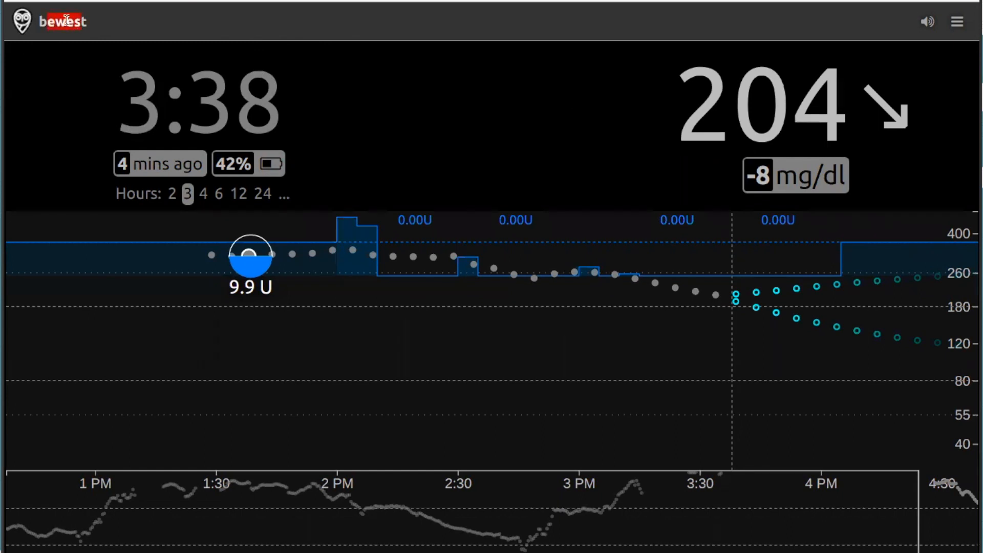
left_click(24, 24)
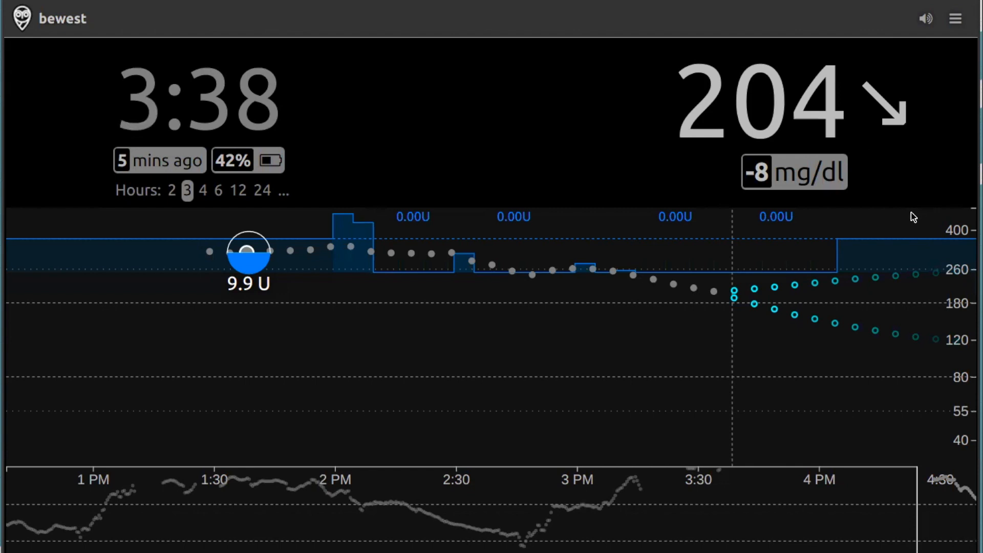
left_click_drag(696, 107, 884, 122)
left_click_drag(880, 169, 732, 171)
left_click(757, 96)
double_click(794, 174)
left_click(837, 180)
left_click_drag(120, 88, 277, 95)
left_click(77, 121)
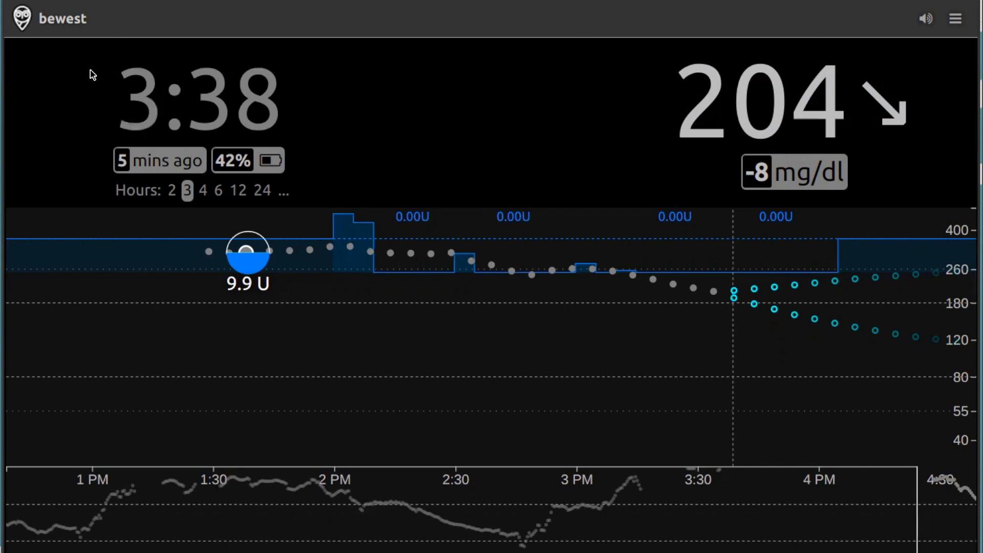
Step: Compare the current time on the clock with the large current glucose reading
left_click_drag(105, 95, 152, 111)
left_click(261, 102)
left_click(134, 107)
left_click_drag(684, 84, 859, 103)
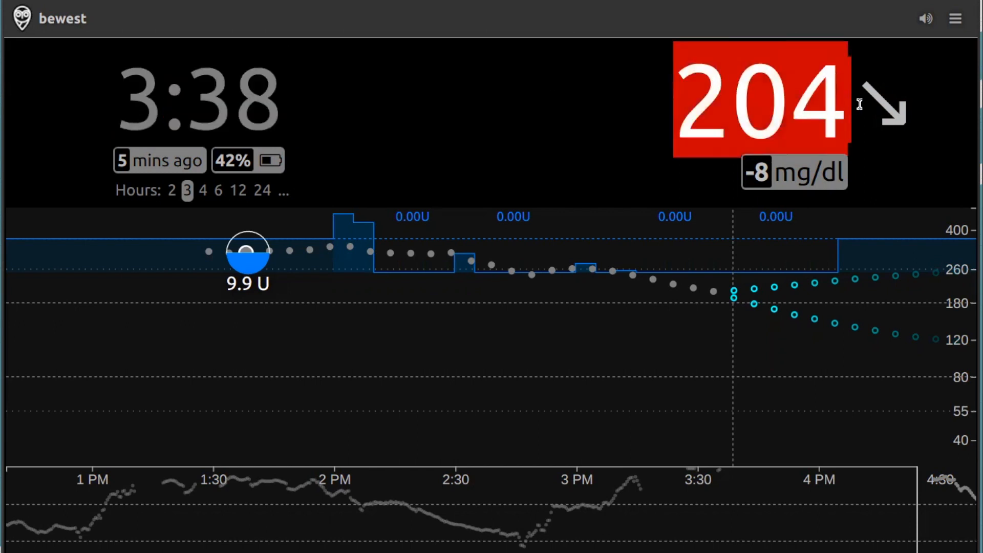
left_click(792, 83)
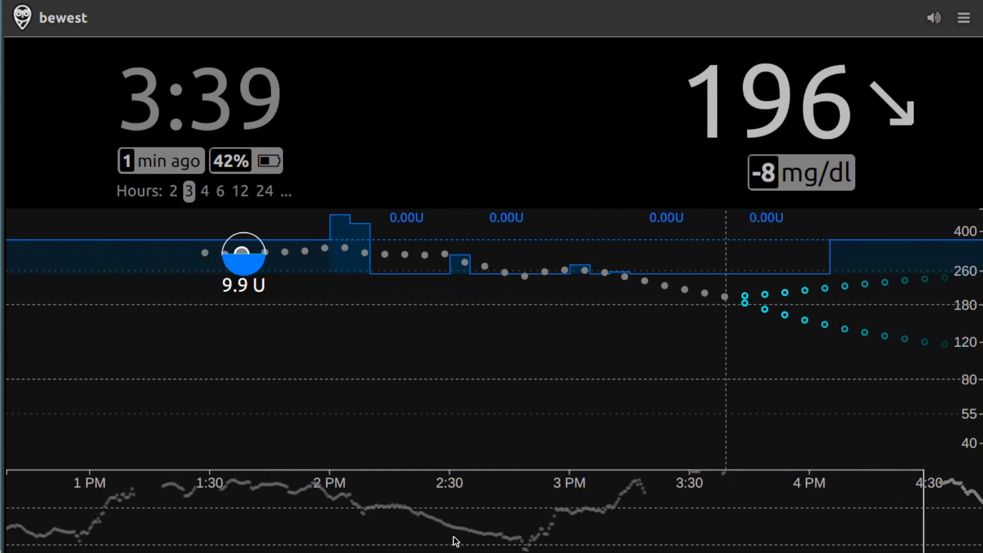
mouse_move(886, 288)
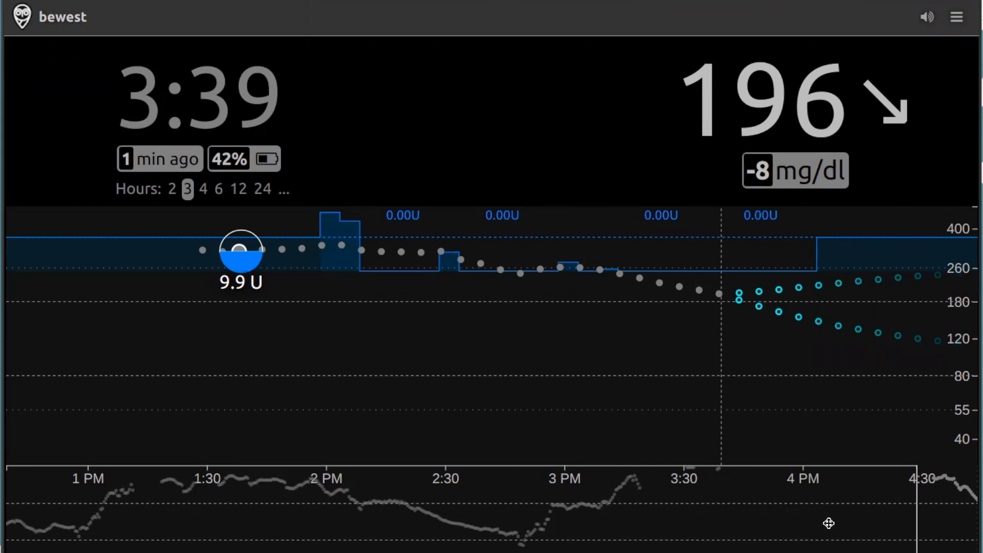
left_click_drag(136, 91, 286, 102)
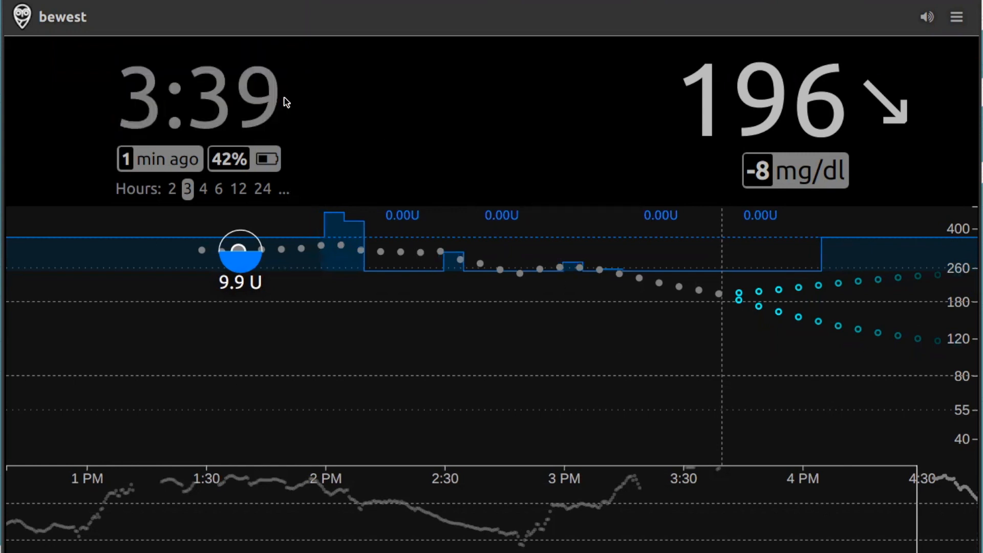
left_click_drag(783, 100, 870, 102)
left_click(696, 96)
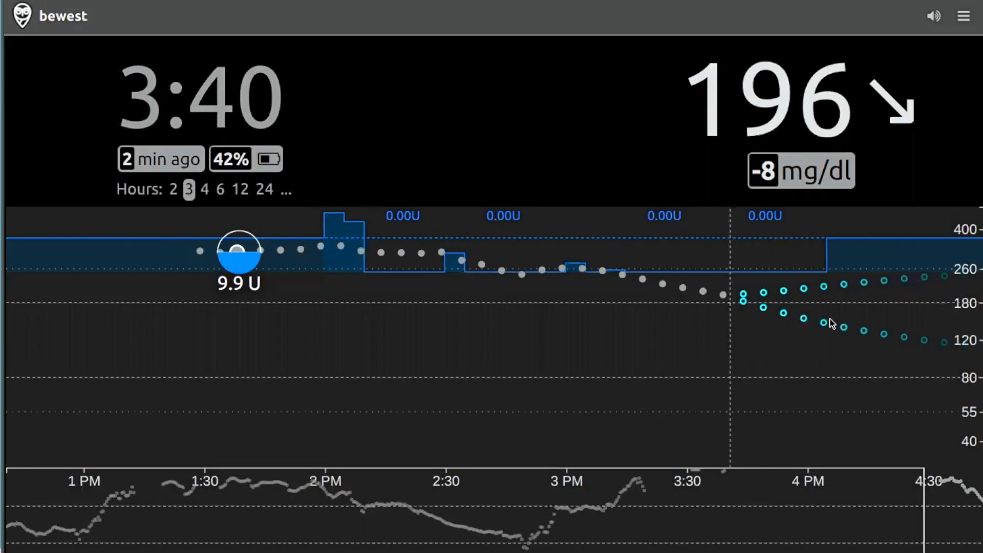
Step: Examine the forecast points and compare the latest plotted glucose dot's details with the large glucose reading
mouse_move(946, 344)
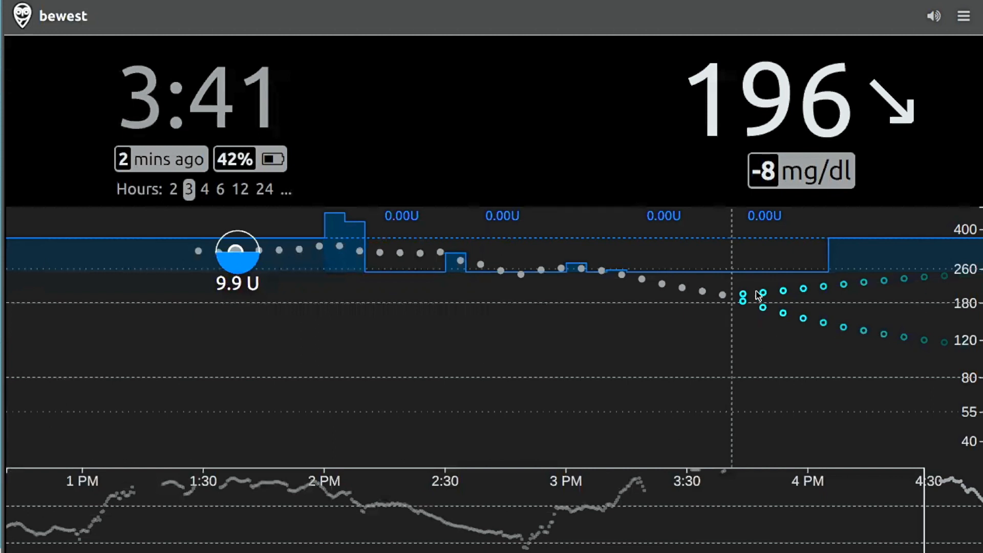
mouse_move(742, 306)
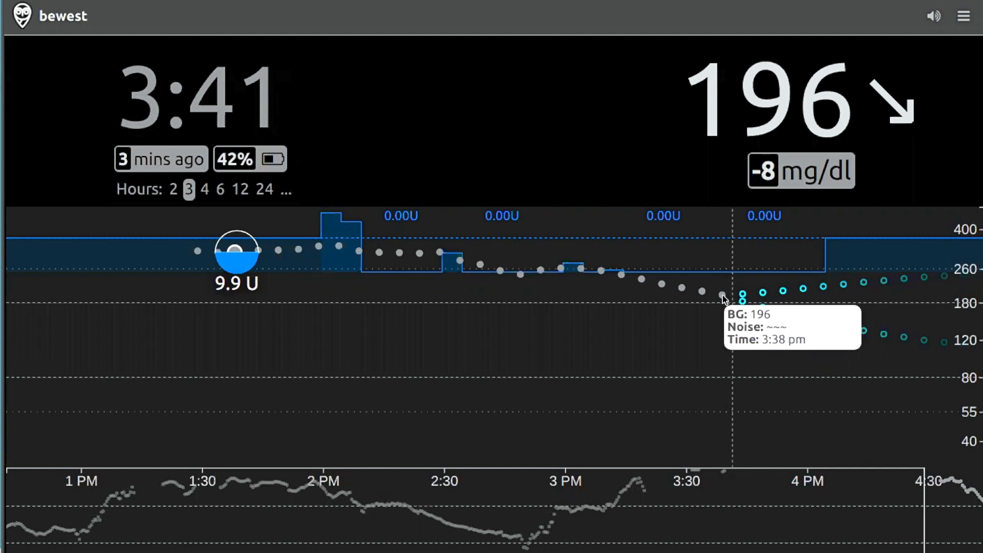
left_click_drag(693, 100, 875, 97)
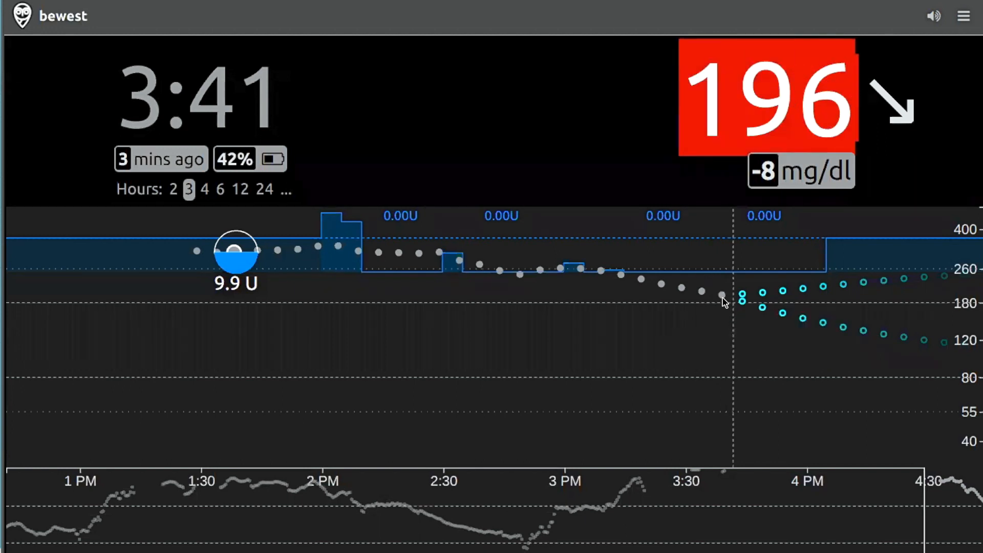
mouse_move(724, 300)
Step: Examine the change in mg/dl next to the current glucose reading
mouse_move(737, 178)
left_mouse_down()
mouse_move(845, 176)
mouse_move(739, 175)
left_mouse_up()
left_click(869, 188)
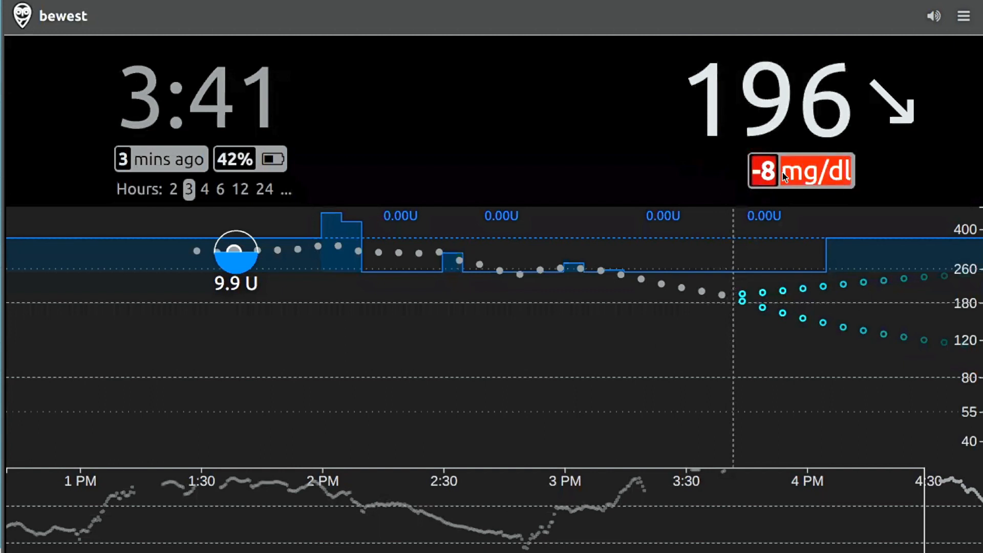
left_click(863, 179)
left_click_drag(853, 176, 739, 169)
left_click(754, 169)
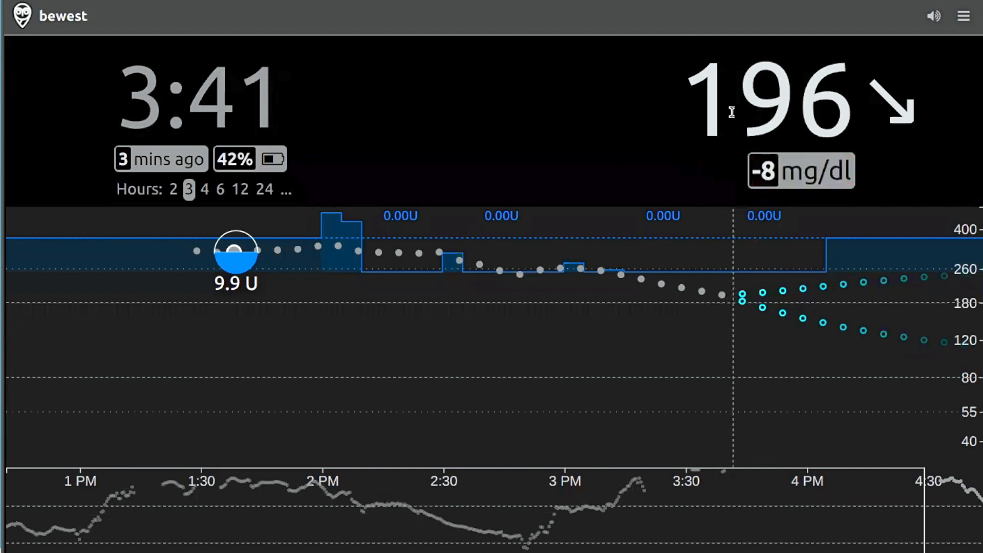
left_click_drag(689, 109, 834, 111)
left_click_drag(760, 182, 781, 170)
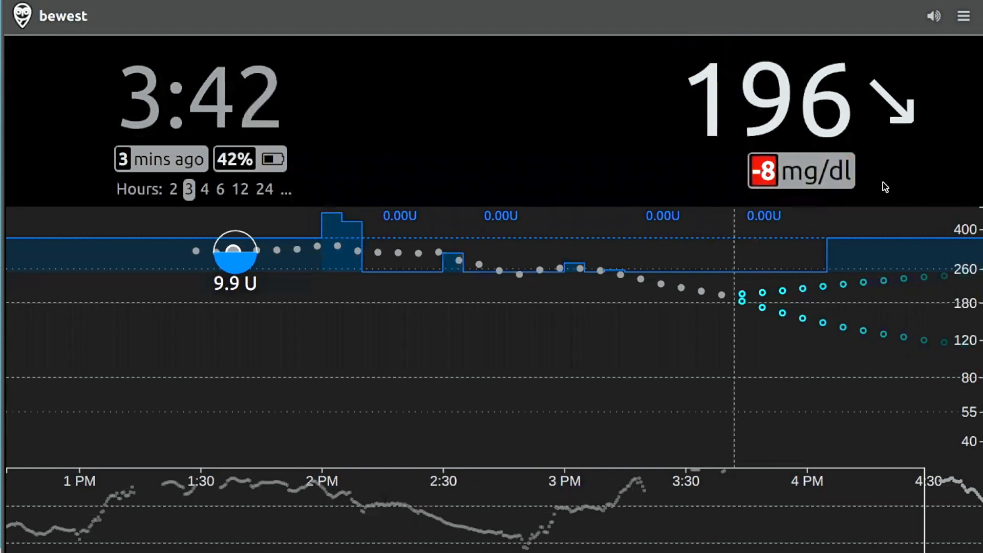
left_click(816, 163)
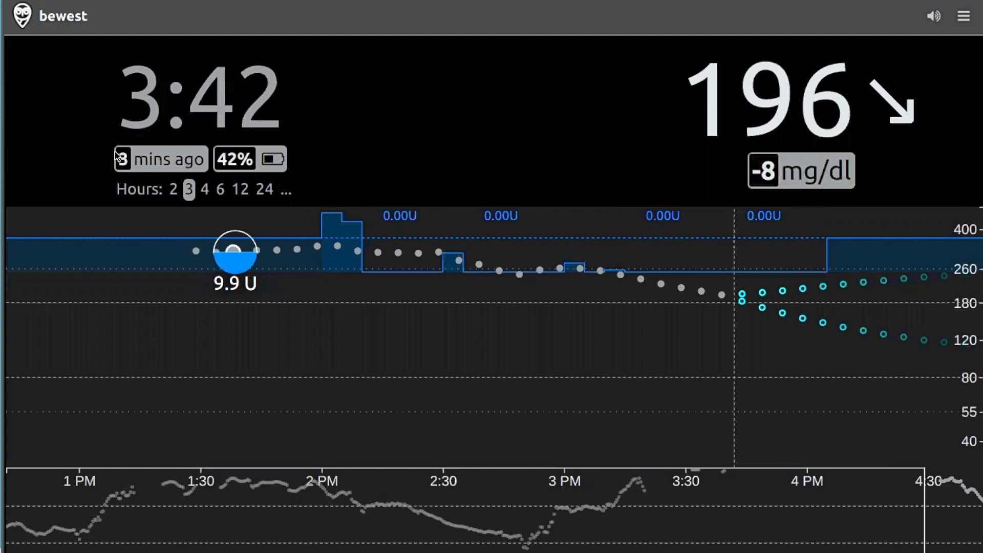
Step: Check the age of the last reading against the latest glucose dot and look at the hour range choices
left_click_drag(116, 154, 145, 158)
left_click(186, 163)
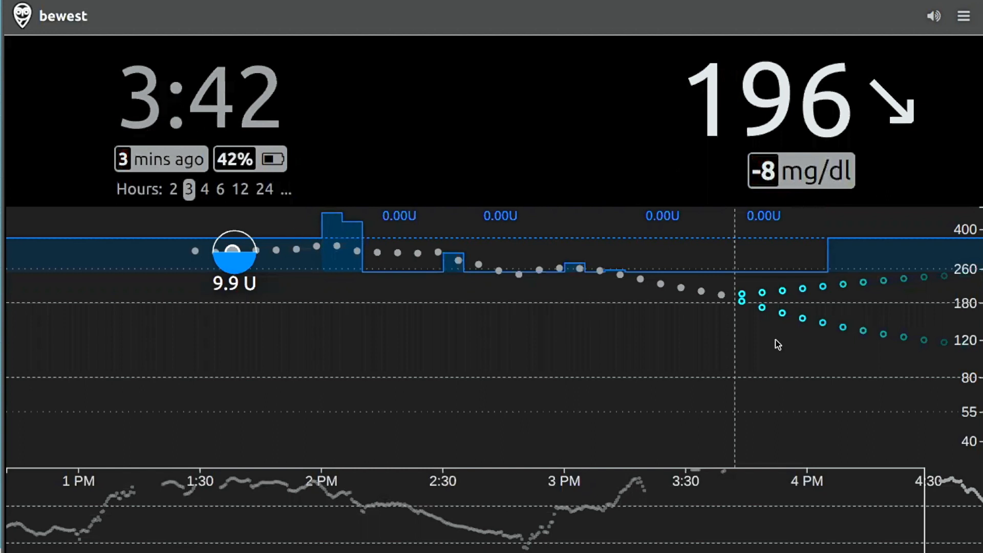
mouse_move(725, 299)
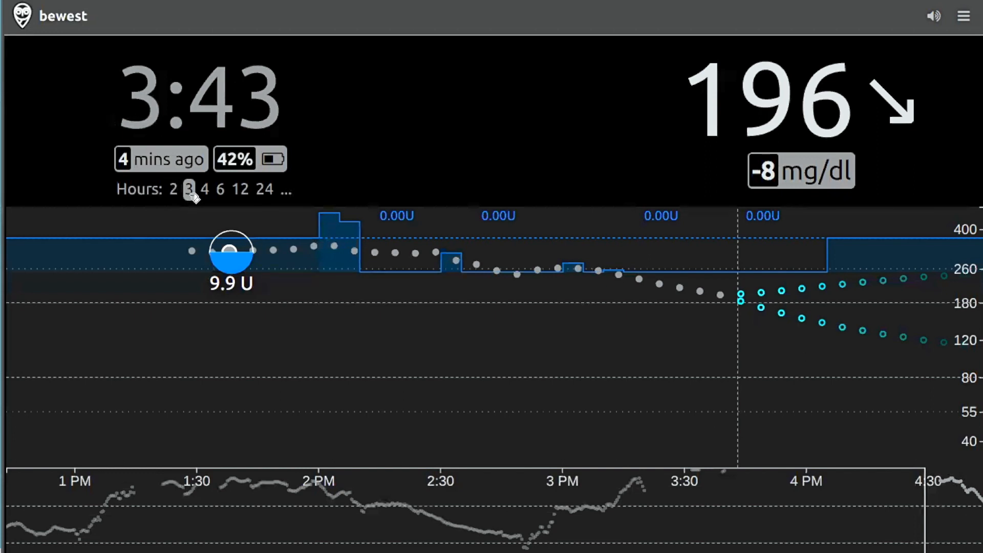
mouse_move(126, 193)
left_mouse_down()
mouse_move(165, 194)
mouse_move(135, 195)
left_mouse_up()
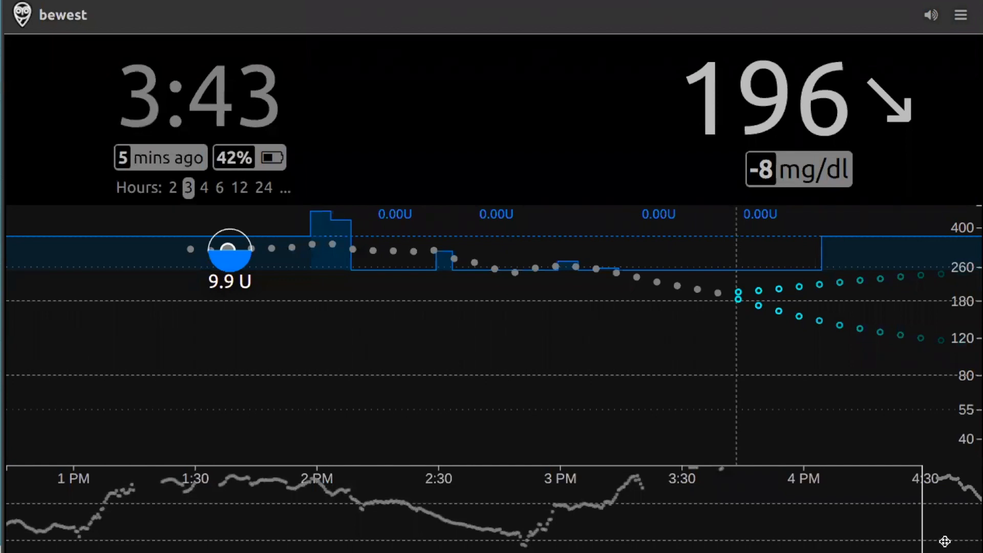
Step: Move the timeline window back to Thursday morning to review past glucose data, and return it to the present
mouse_move(944, 541)
left_mouse_down()
mouse_move(592, 541)
mouse_move(466, 513)
mouse_move(506, 512)
mouse_move(326, 515)
left_mouse_up()
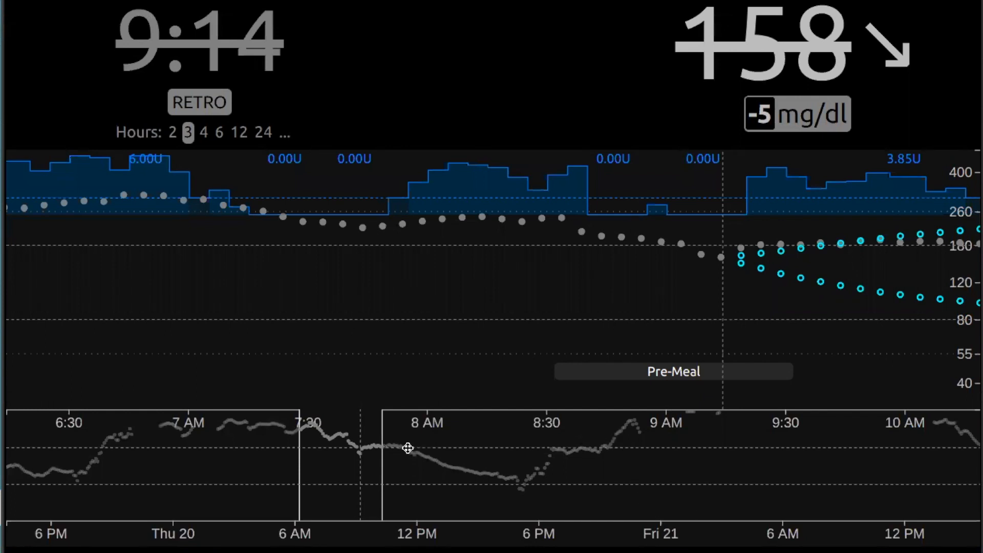
left_click_drag(353, 453, 496, 455)
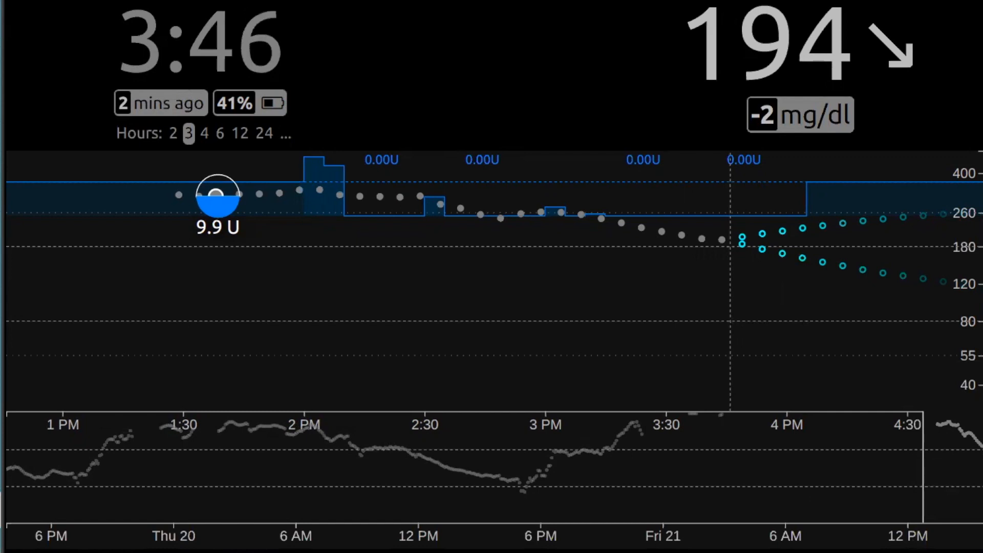
mouse_move(923, 534)
left_mouse_down()
mouse_move(871, 535)
mouse_move(980, 535)
left_mouse_up()
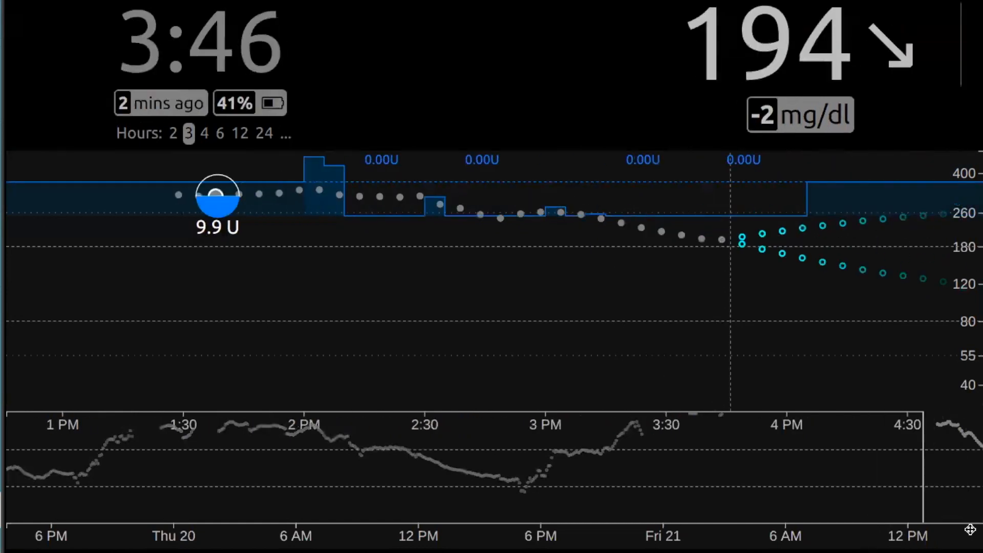
left_click(957, 452)
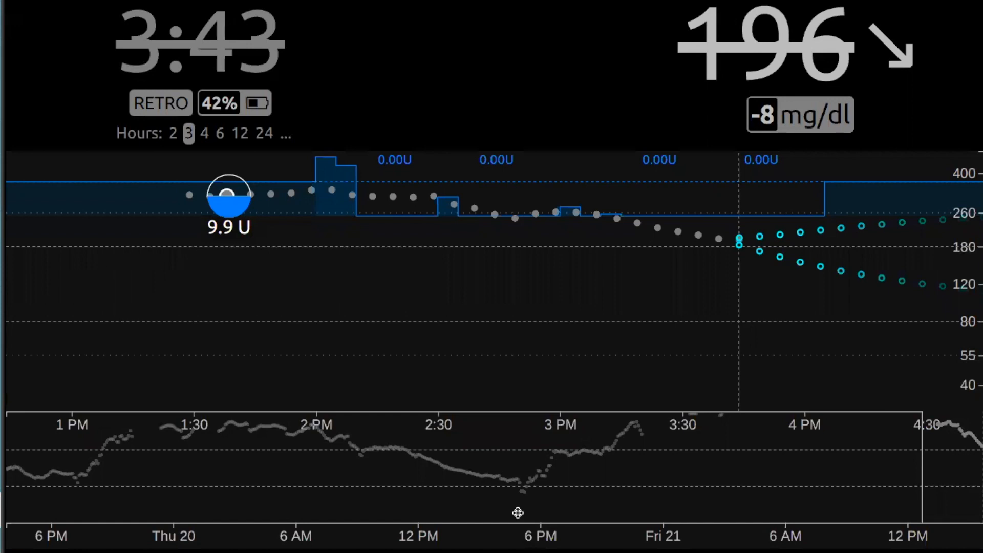
Step: Move the timeline window to Thursday afternoon to review that period's glucose data, and return it to the present
mouse_move(946, 491)
left_mouse_down()
mouse_move(460, 456)
mouse_move(527, 472)
left_mouse_up()
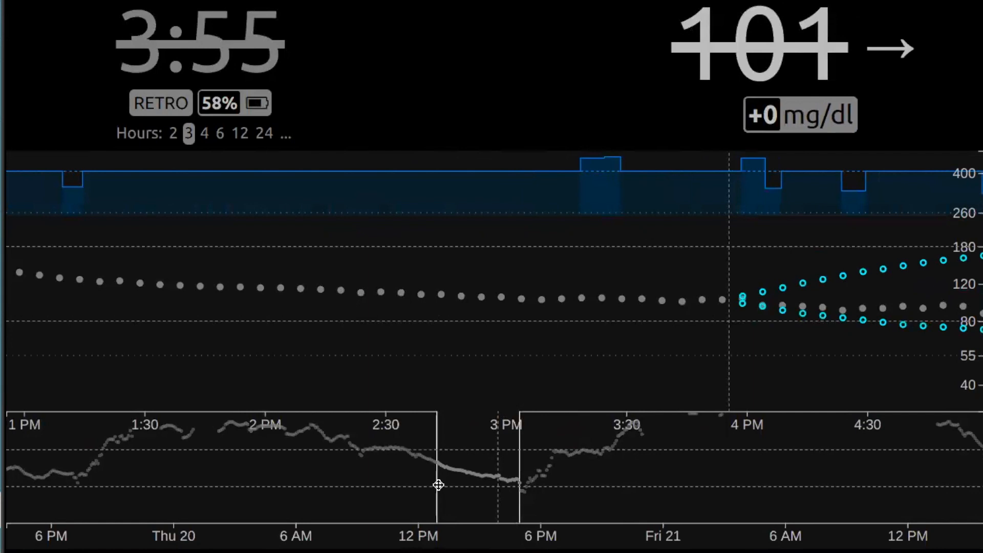
mouse_move(478, 472)
left_mouse_down()
mouse_move(465, 471)
mouse_move(465, 482)
left_mouse_up()
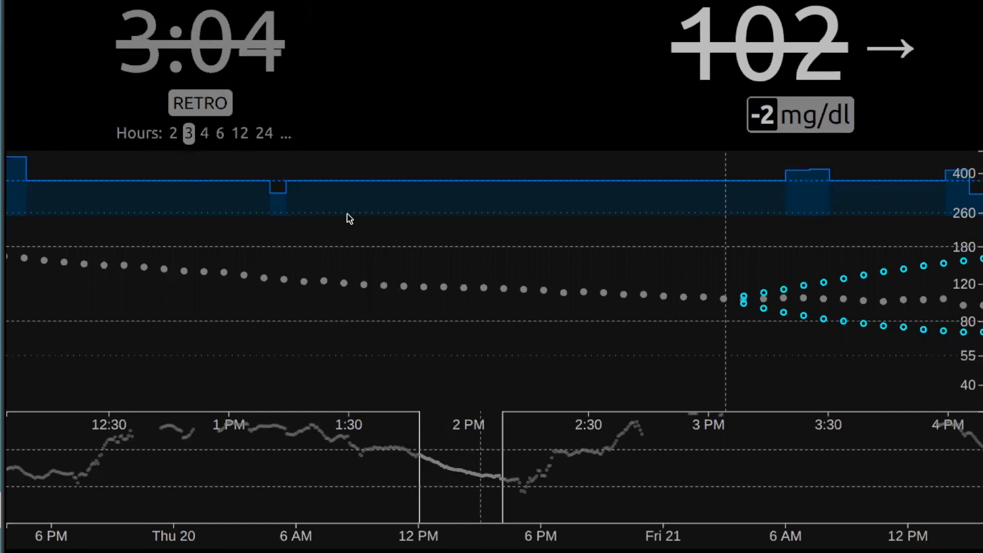
left_click(487, 480)
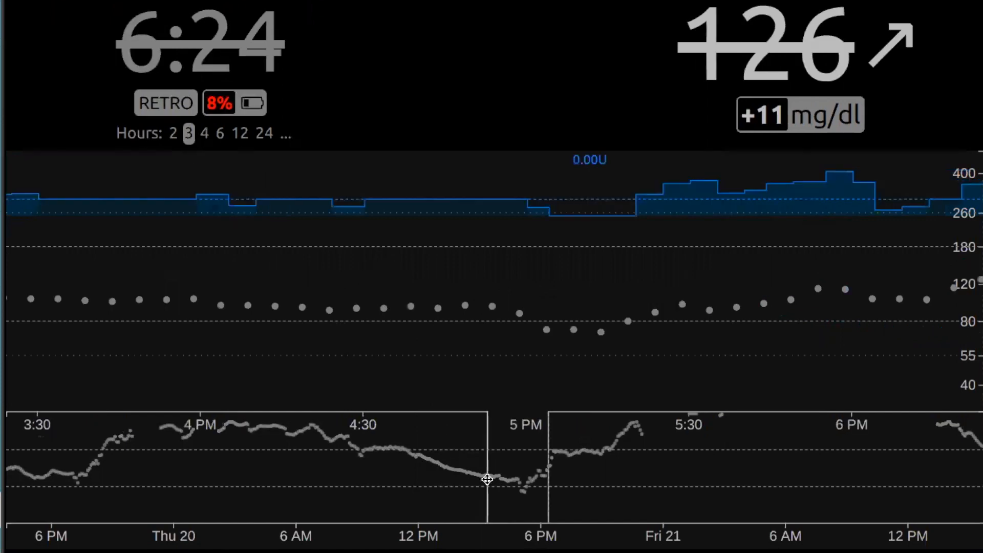
left_click(923, 462)
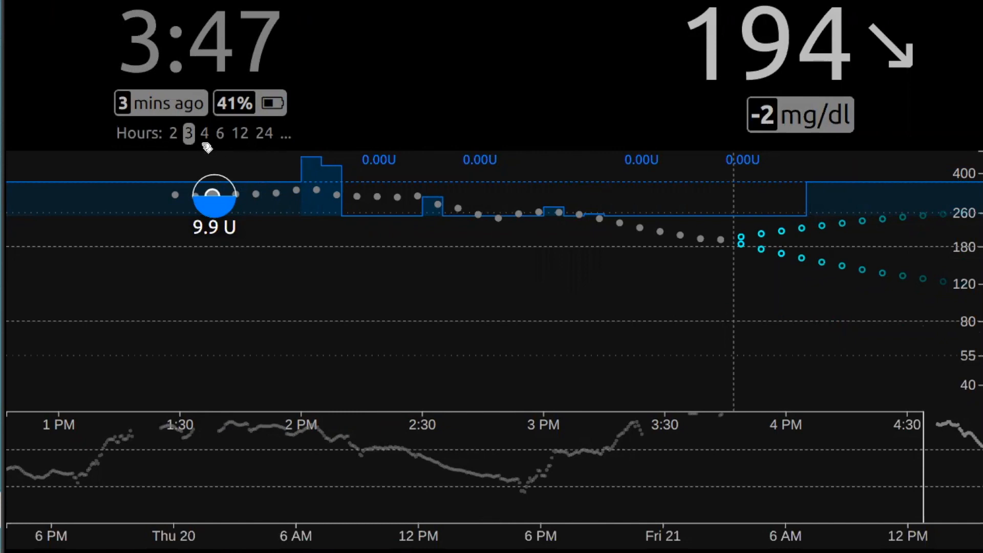
Step: Show 24 hours of glucose data and shift the timeline window back to start around Thursday 6 AM
left_click(265, 134)
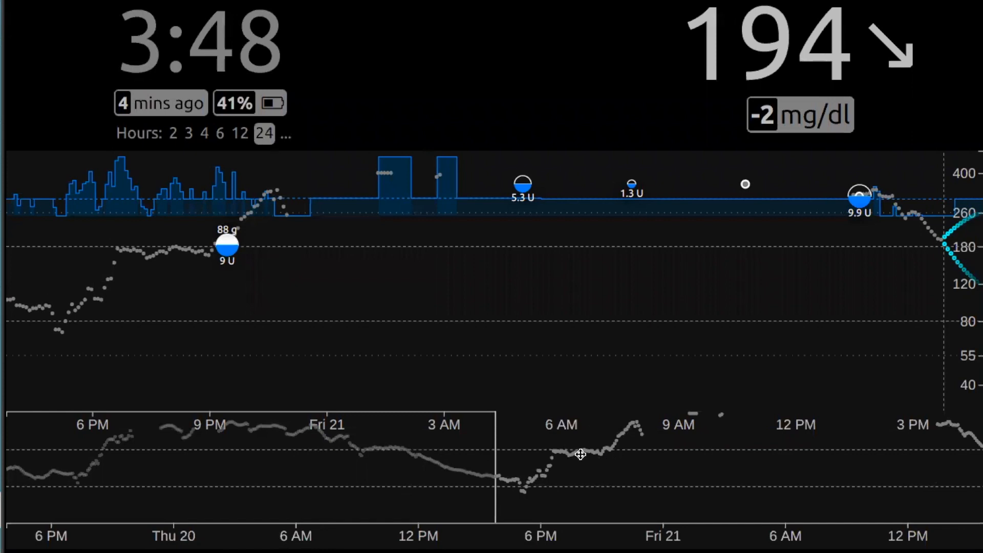
mouse_move(577, 472)
left_mouse_down()
mouse_move(434, 479)
mouse_move(386, 459)
left_mouse_up()
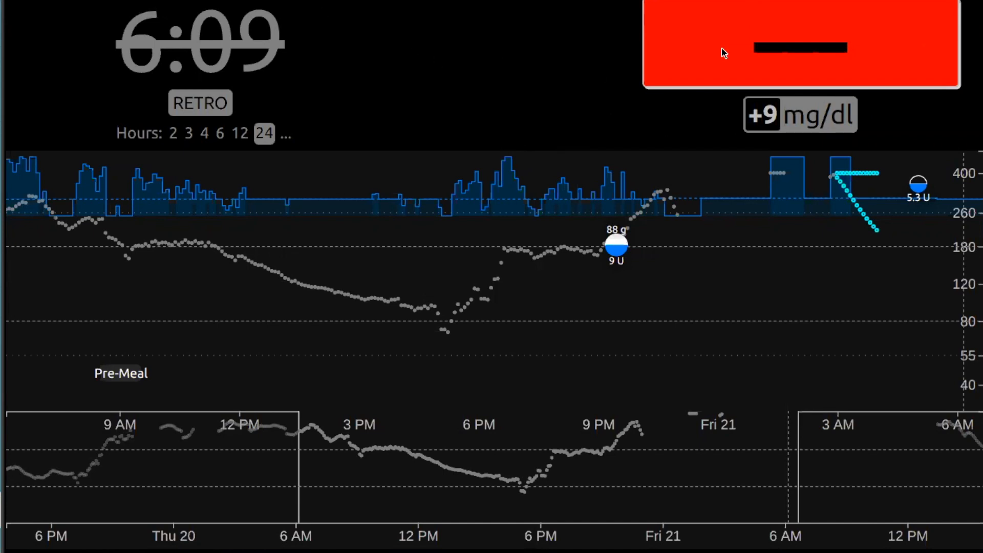
Step: Silence the active glucose alarm for 120 minutes
left_click(737, 32)
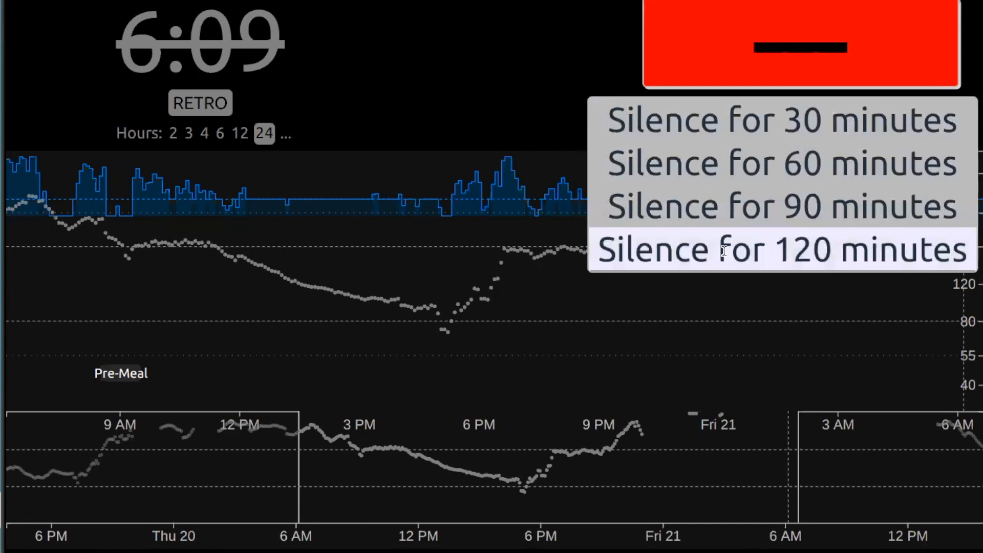
left_click(737, 243)
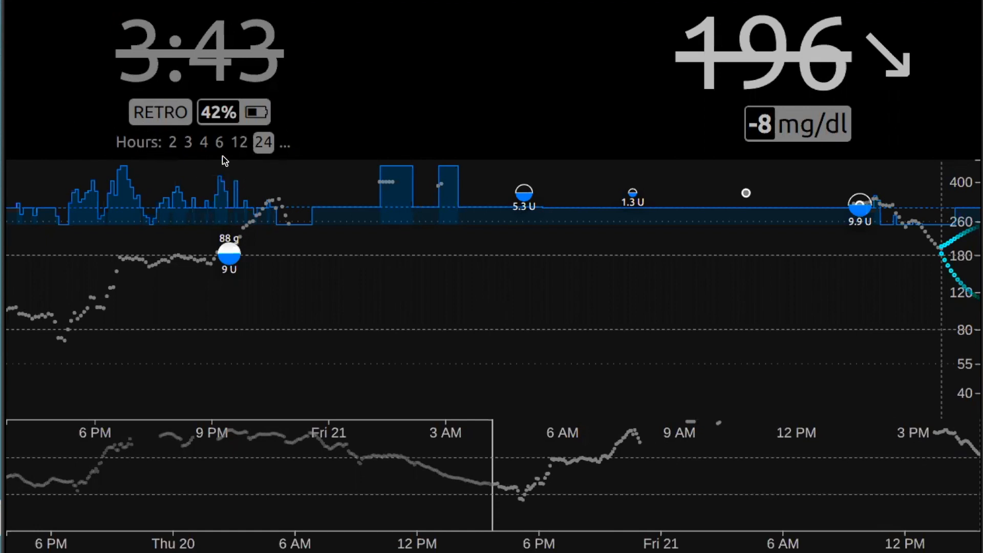
Step: Try the 12-hour, 4-hour and 6-hour chart ranges and set the chart to show 2 hours
left_click(238, 143)
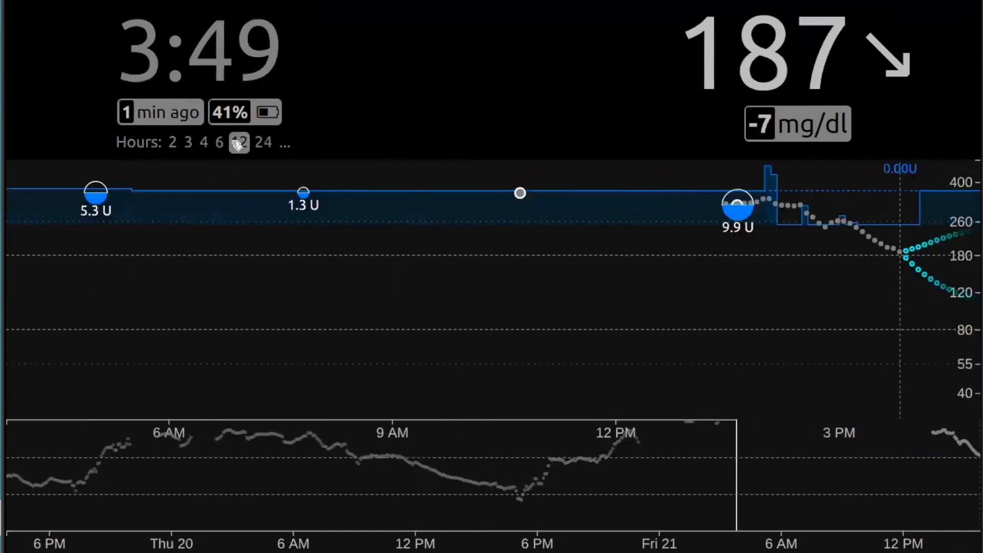
left_click(204, 143)
left_click(220, 144)
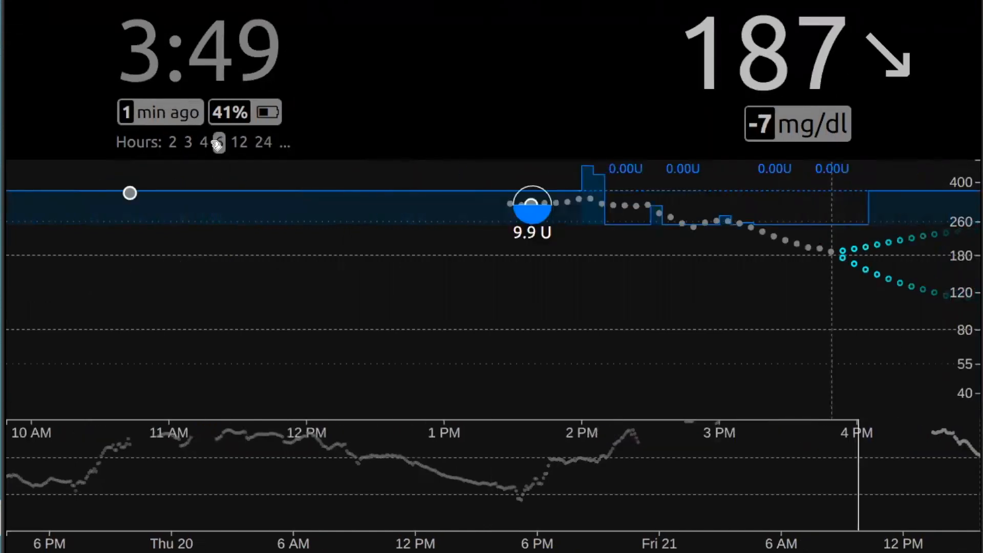
left_click(172, 142)
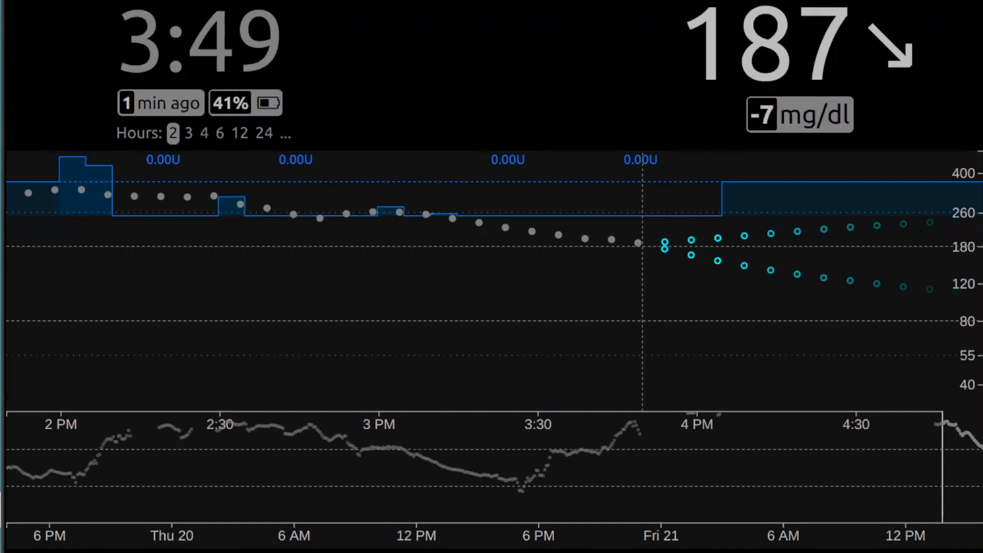
Step: Examine the glucose reading, clock and battery level above the 2-hour chart
left_click_drag(802, 47, 289, 47)
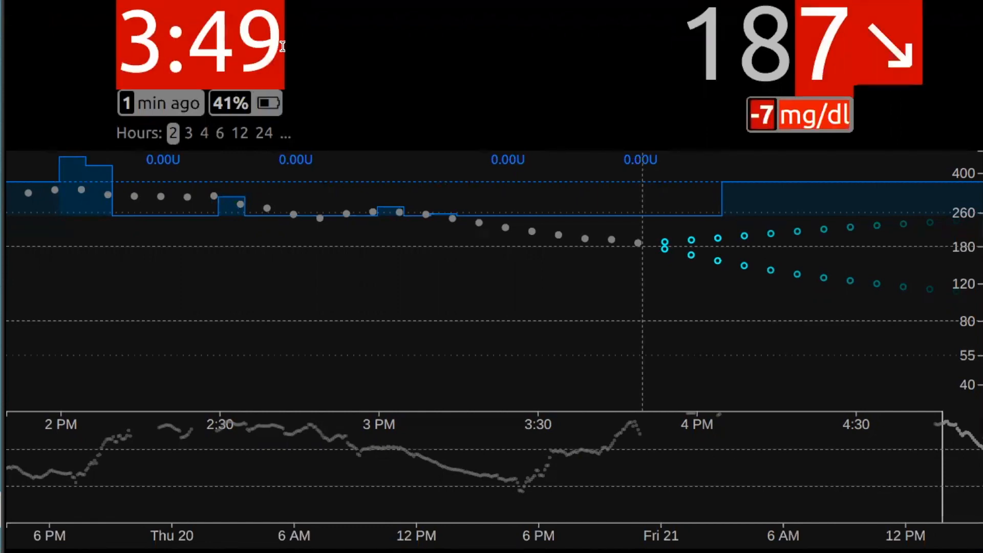
double_click(241, 102)
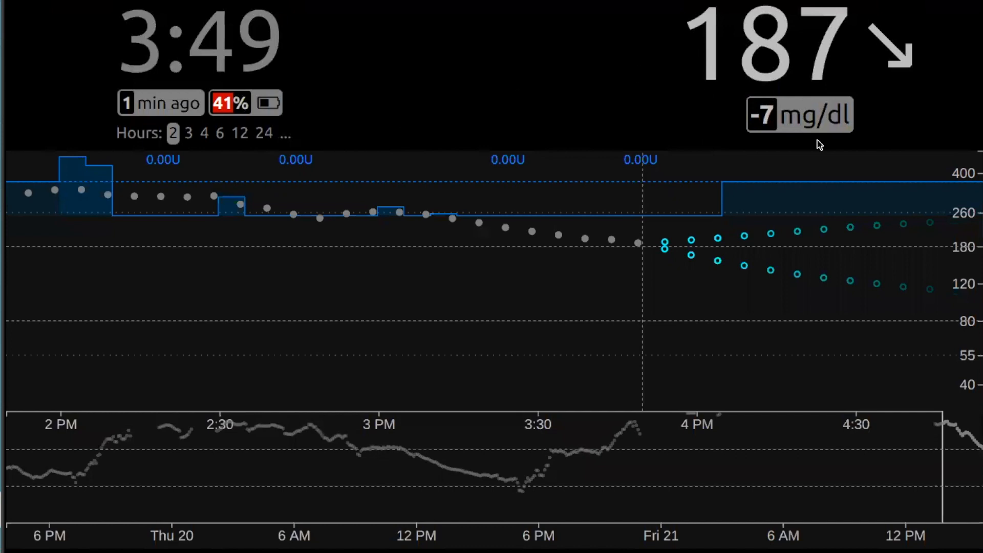
Step: Move the 2-hour timeline window back to around 1:30 PM and return it to the current time
left_click(640, 254)
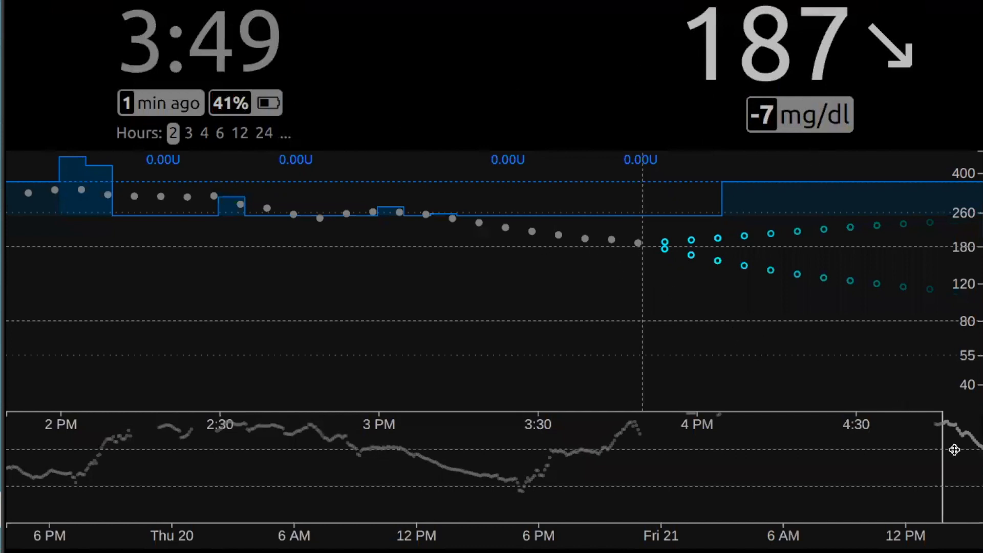
left_click_drag(957, 452, 979, 467)
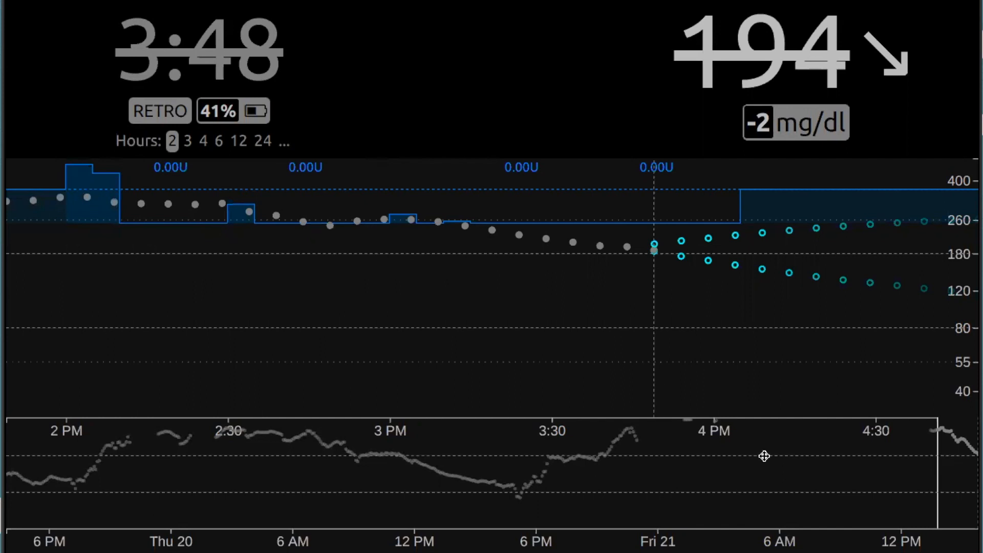
left_click_drag(960, 482, 962, 456)
left_click_drag(949, 473, 908, 479)
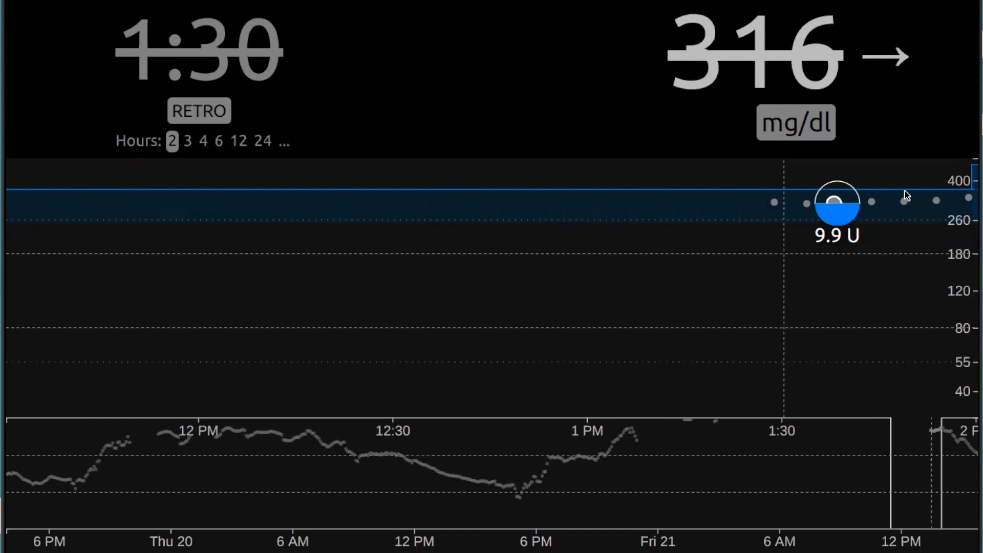
mouse_move(905, 203)
left_click_drag(923, 478, 940, 480)
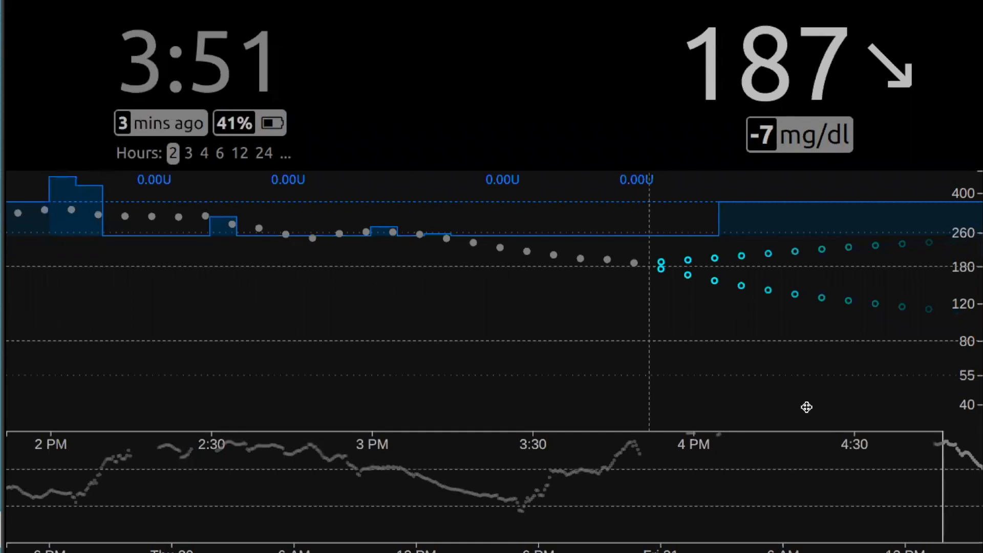
Step: Shift the timeline window back to examine the 9.9 U bolus and basal changes around 2 PM, and return to the present
mouse_move(963, 485)
left_mouse_down()
mouse_move(895, 481)
mouse_move(931, 485)
left_mouse_up()
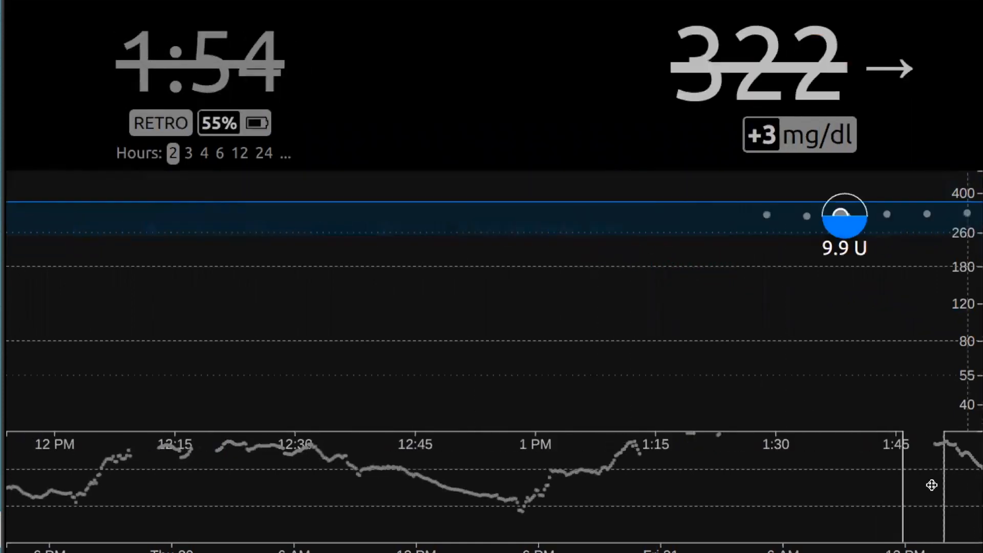
mouse_move(330, 213)
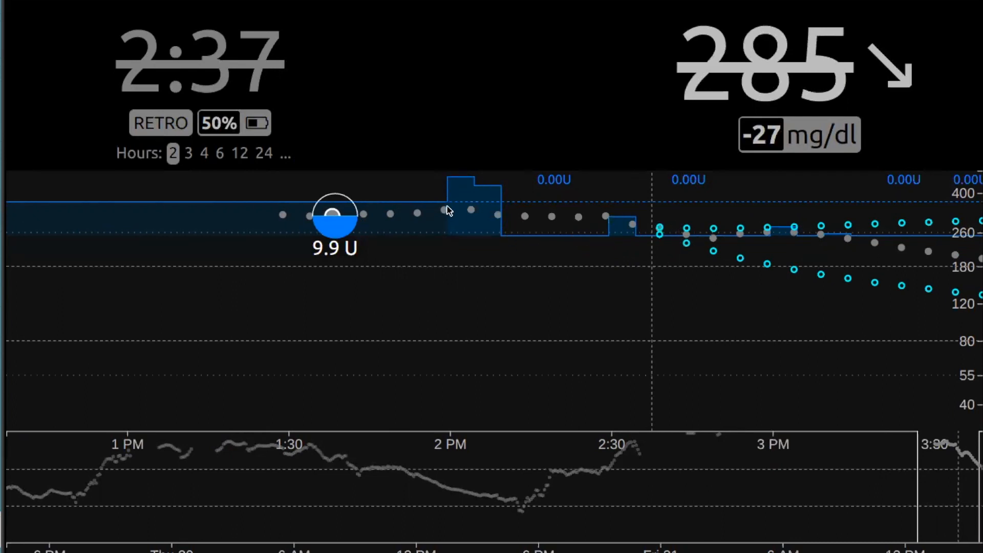
left_click(965, 493)
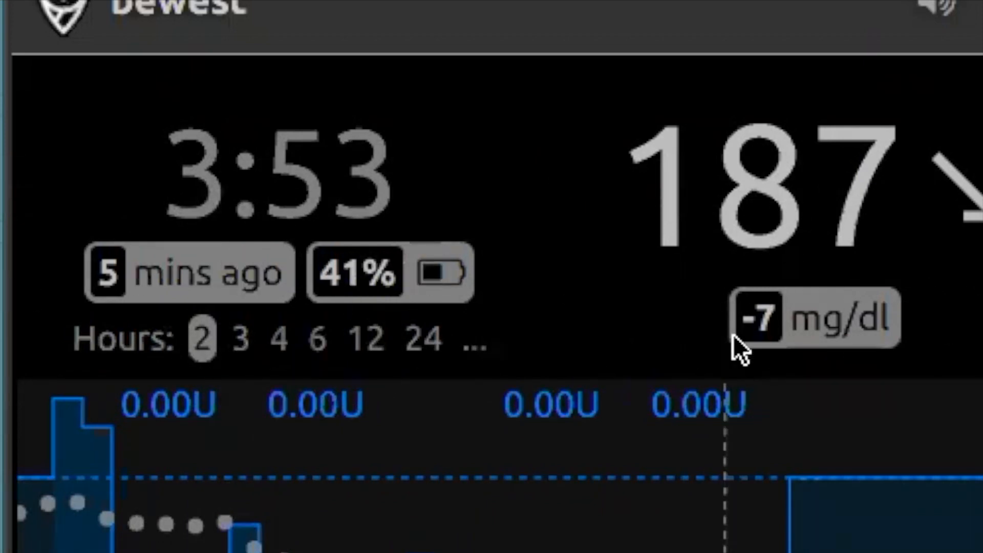
Step: Narrow the browser window until the dashboard uses its compact layout, and briefly highlight the glucose reading with its trend arrow
key("super+h")
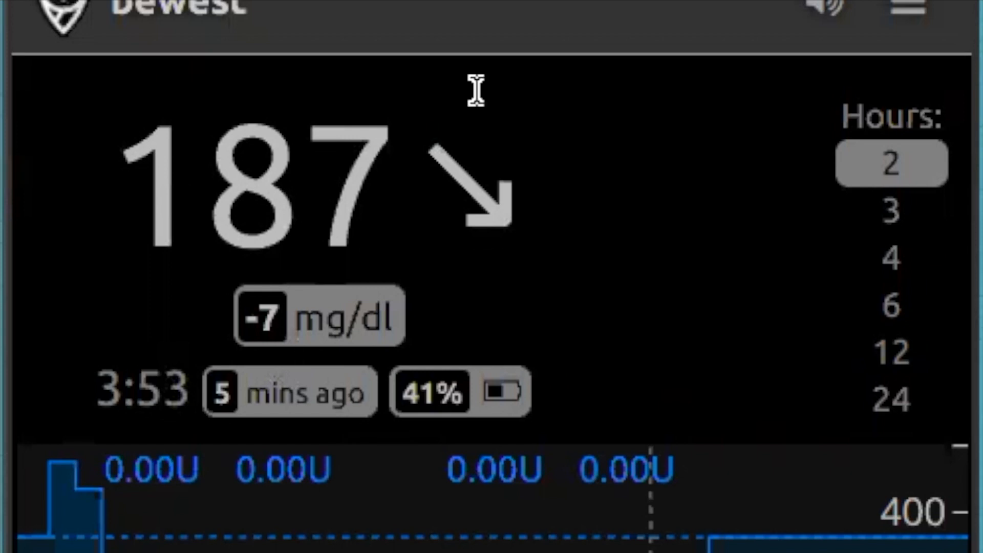
left_click_drag(204, 181, 408, 198)
left_click(507, 213)
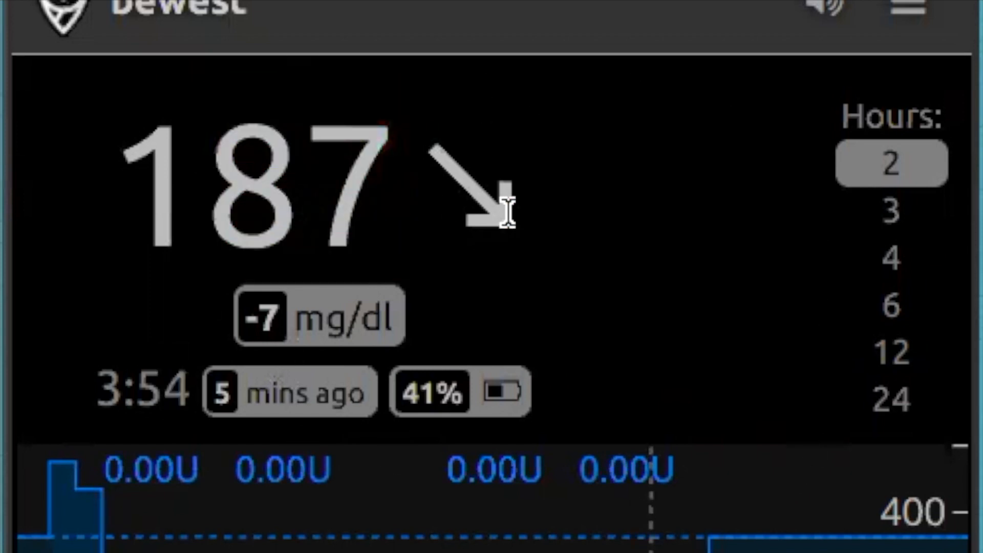
left_click_drag(114, 166, 542, 205)
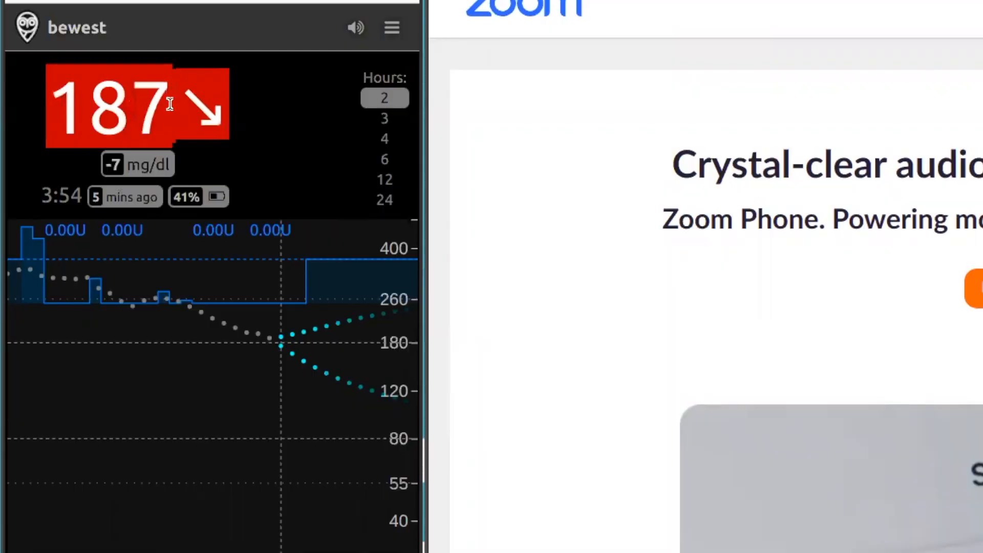
left_click(46, 112)
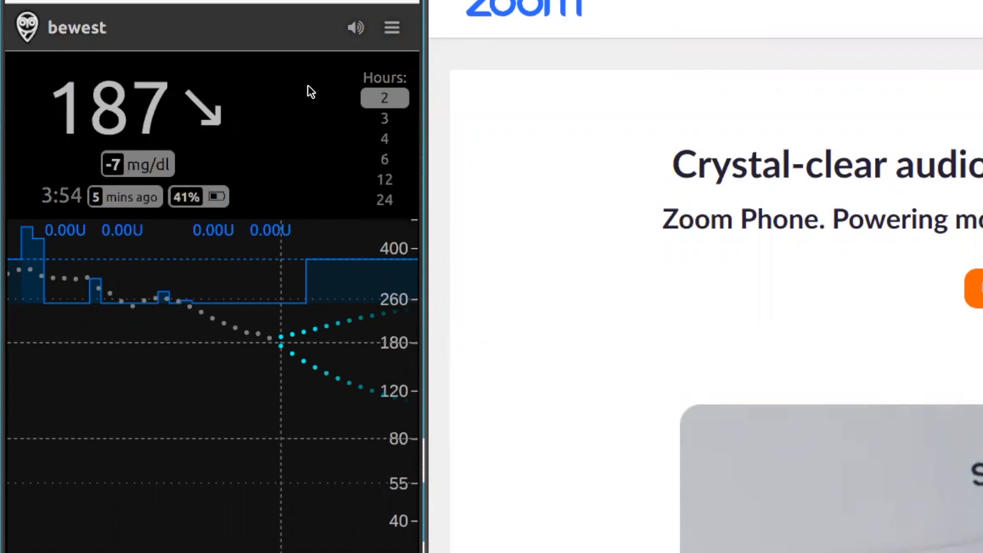
Step: Narrow the browser window further and point out the glucose reading in the compact dashboard layout
key("super+h")
key("super+h")
key("super+l")
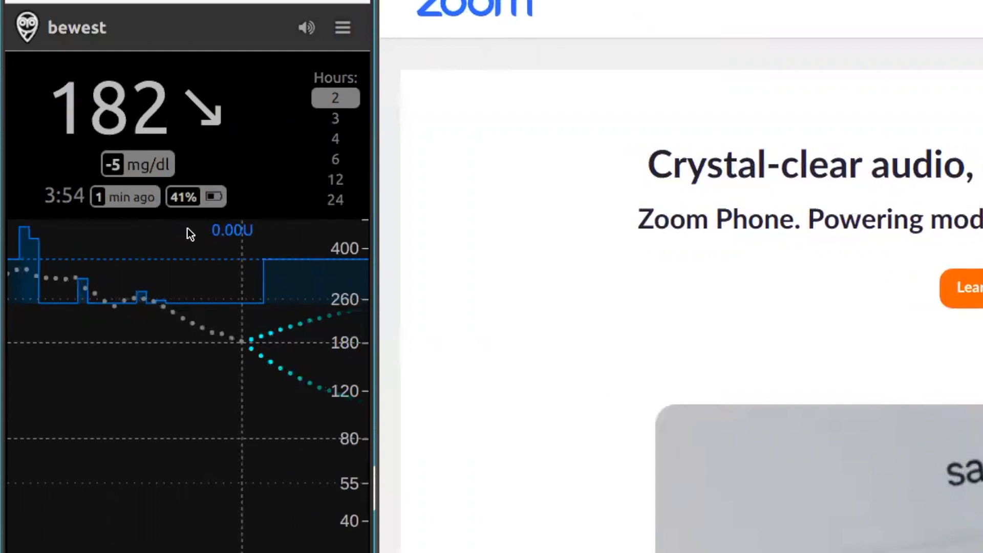
left_click_drag(91, 100, 174, 115)
left_click(184, 121)
left_click(334, 218)
left_click(282, 151)
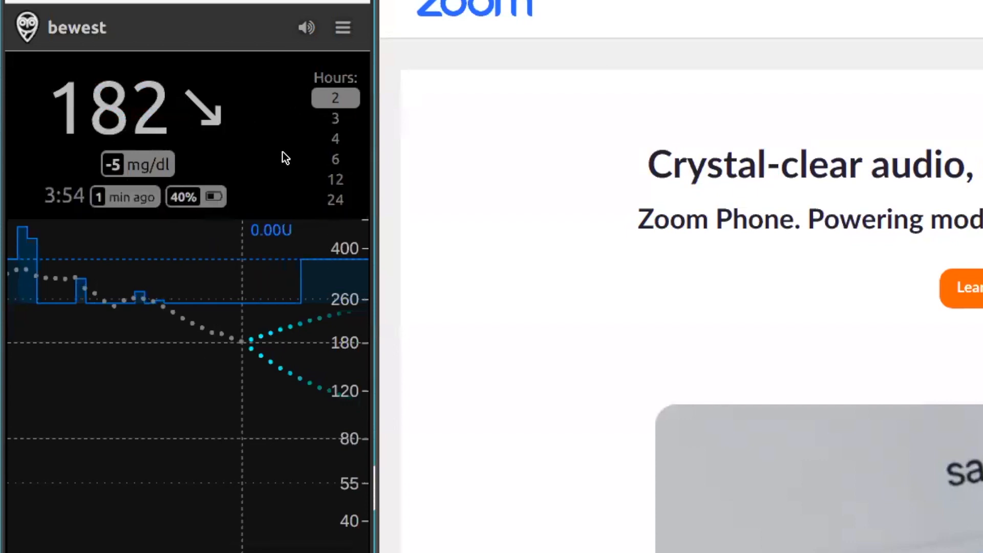
Step: Widen the browser window to restore the side-by-side dashboard layout and set the chart range to 4 hours
key("super+l")
key("super+l")
key("super+l")
key("super+l")
key("super+l")
key("super+l")
key("super+l")
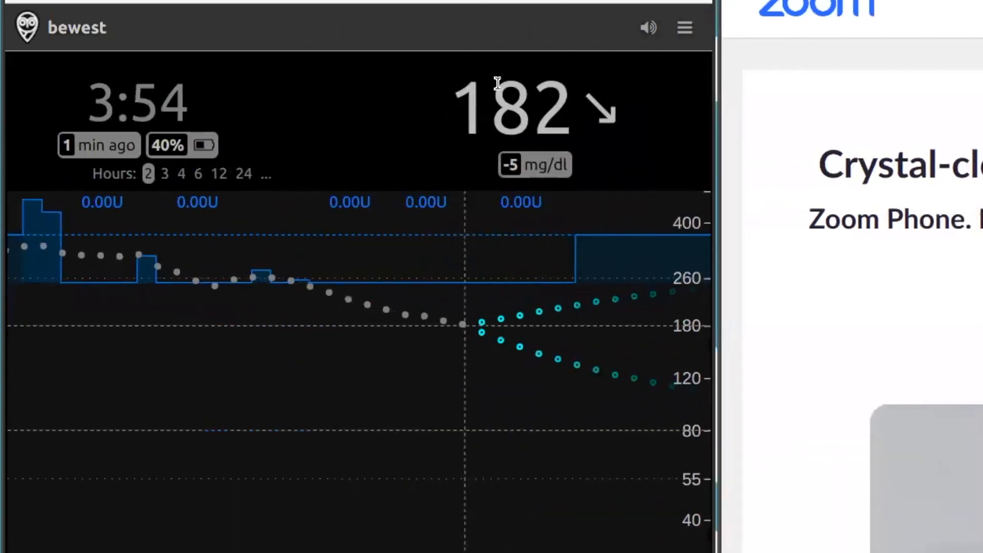
key("super+l")
key("super+l")
key("super+l")
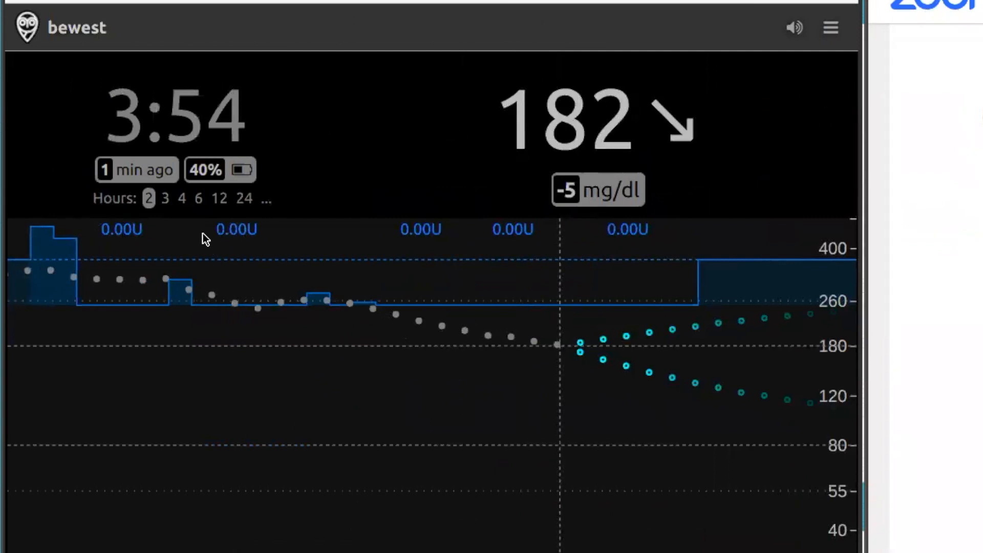
left_click(181, 199)
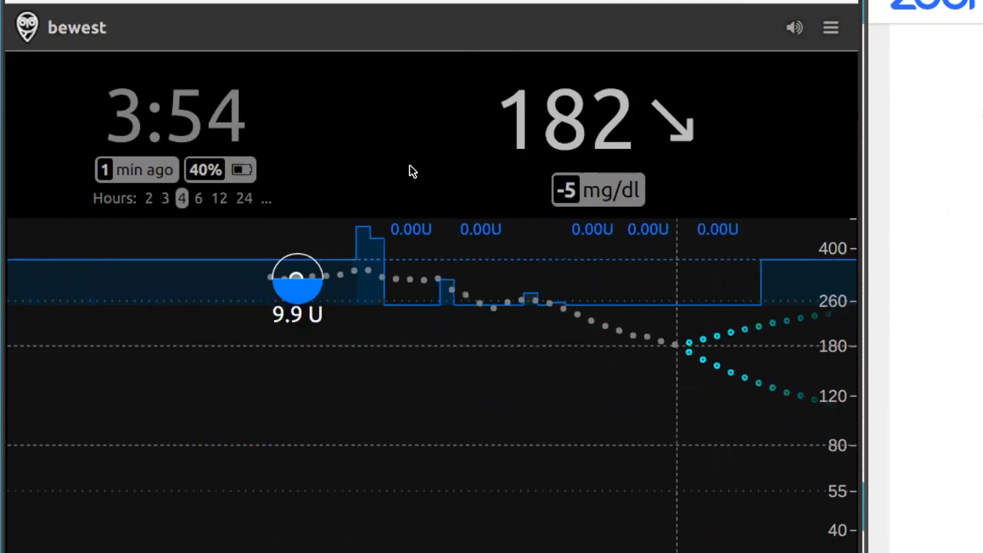
Step: Show and hide the dashboard's side menu repeatedly to present its reports, clock views and settings
left_click(826, 32)
scroll(695, 239, "down", 1)
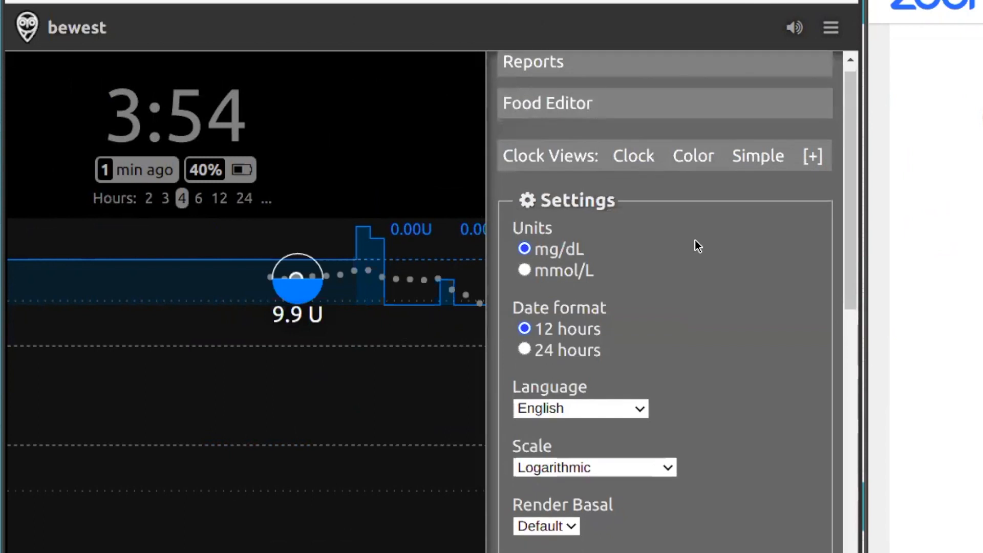
scroll(695, 239, "up", 1)
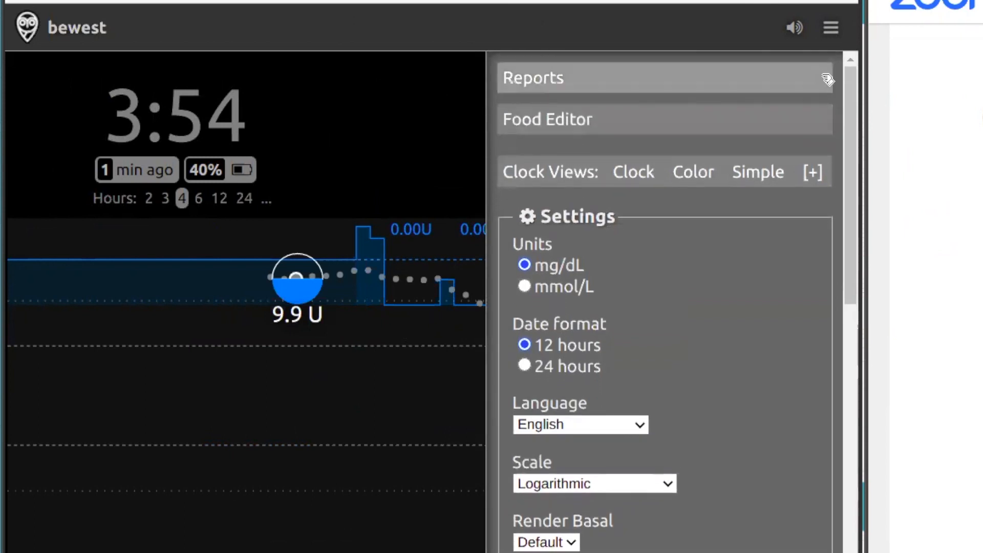
left_click(835, 30)
left_click(835, 30)
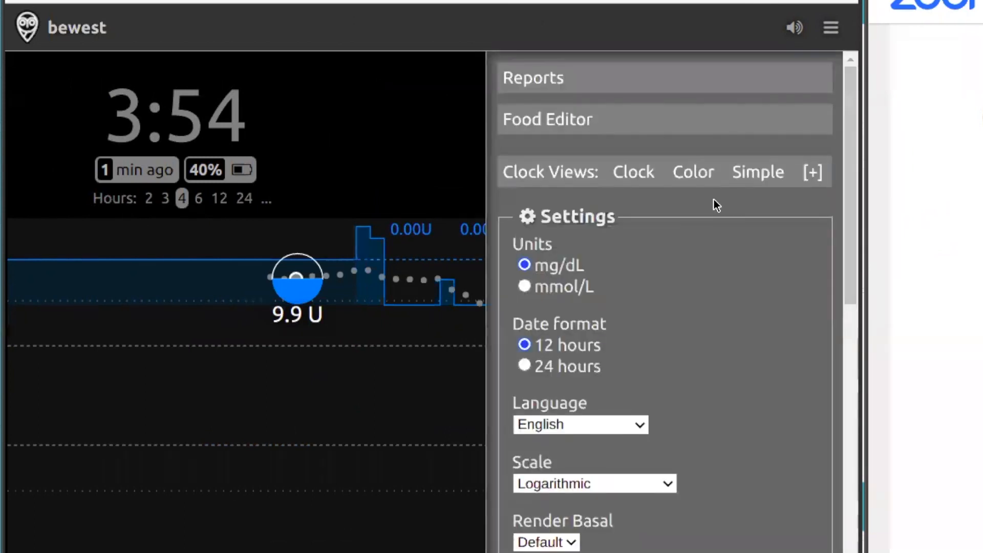
left_click(829, 29)
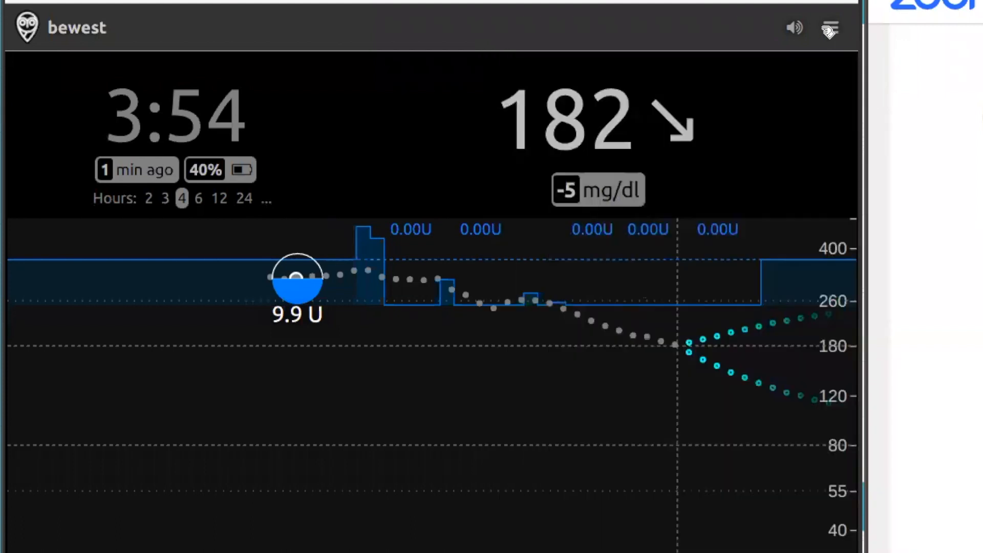
left_click(830, 31)
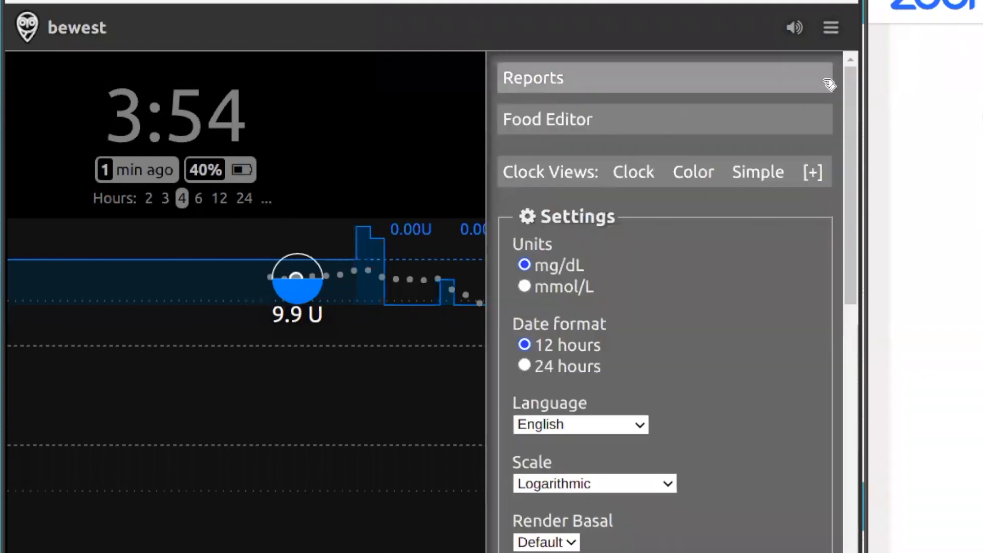
left_click(834, 30)
left_click(834, 31)
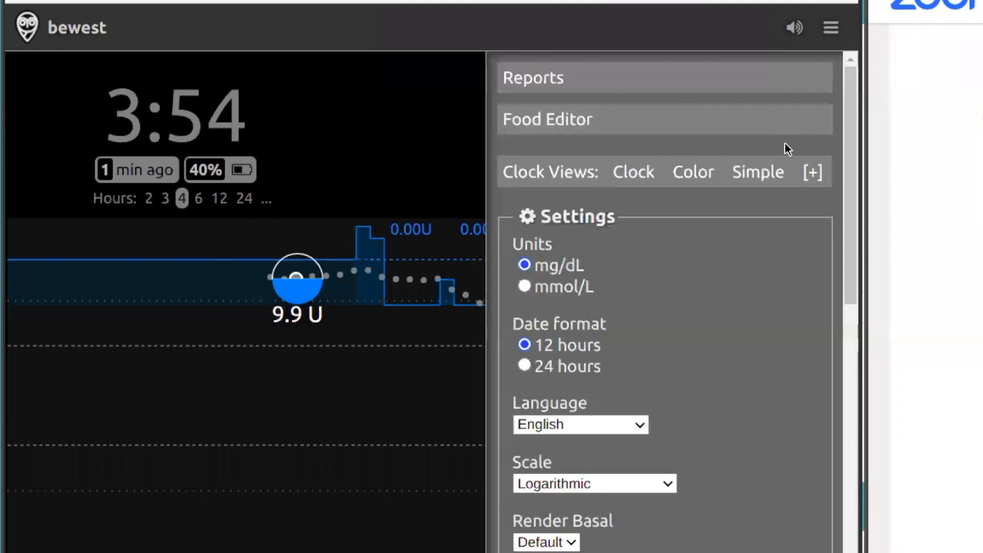
left_click(837, 27)
left_click(839, 27)
left_click(831, 28)
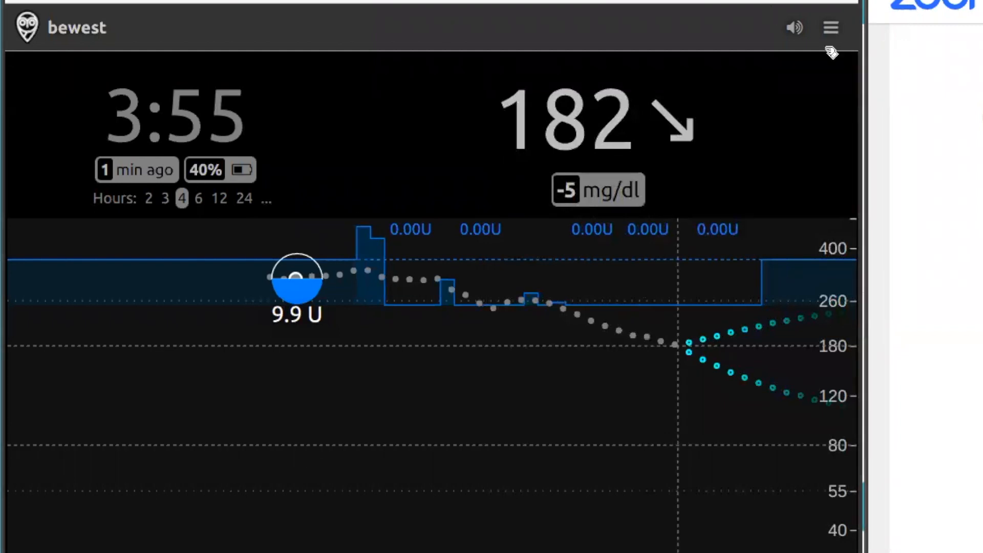
left_click(831, 28)
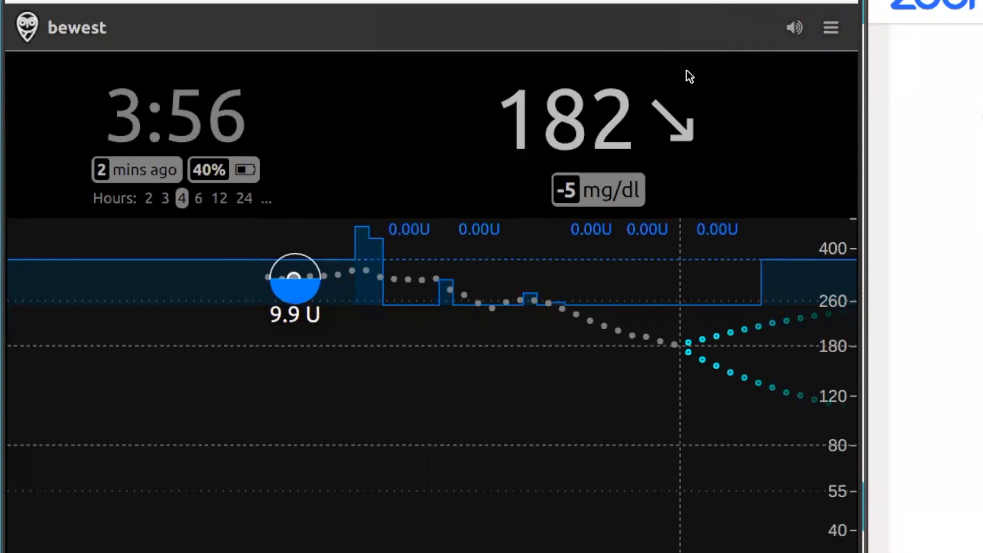
Step: Look through the side menu from the reports and clock views down through the settings, and close it
left_click(831, 29)
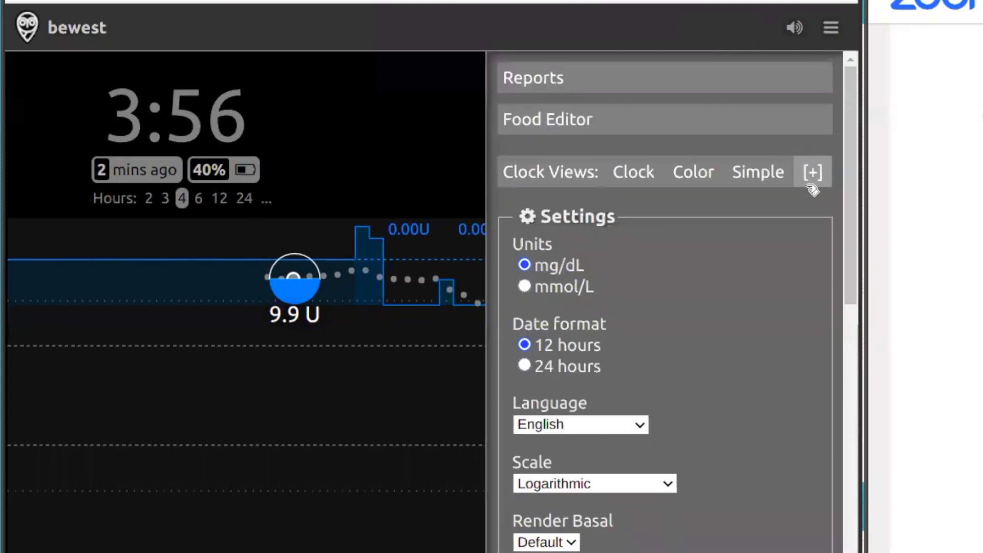
scroll(812, 189, "down", 10)
scroll(813, 189, "up", 10)
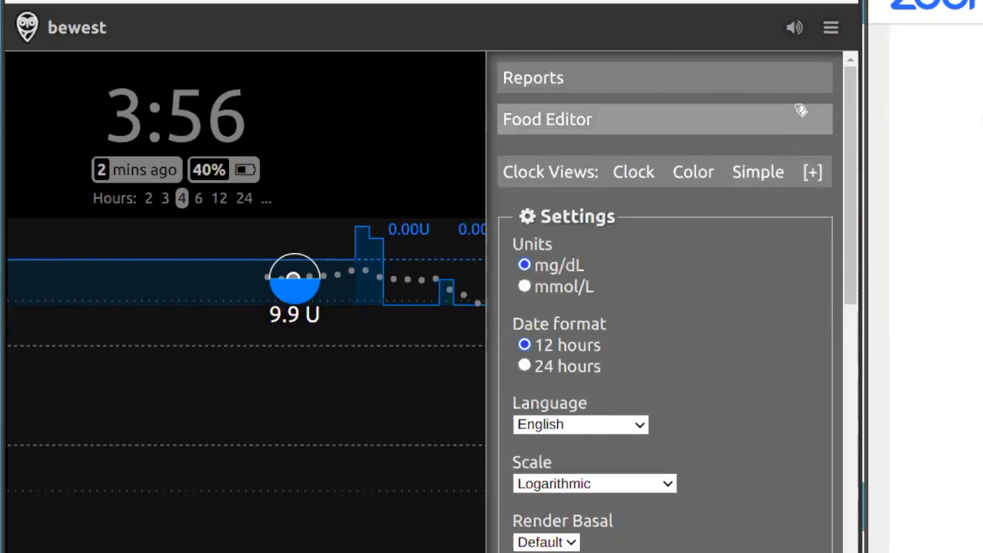
left_click(830, 27)
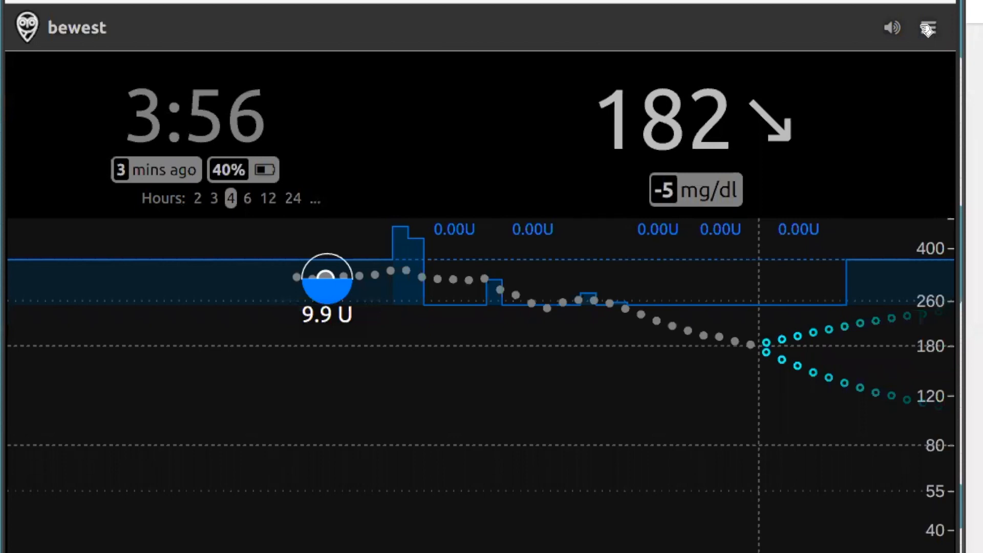
Step: Display the full-screen Clock view with the glucose value and trend arrow, and return to the dashboard
left_click(929, 29)
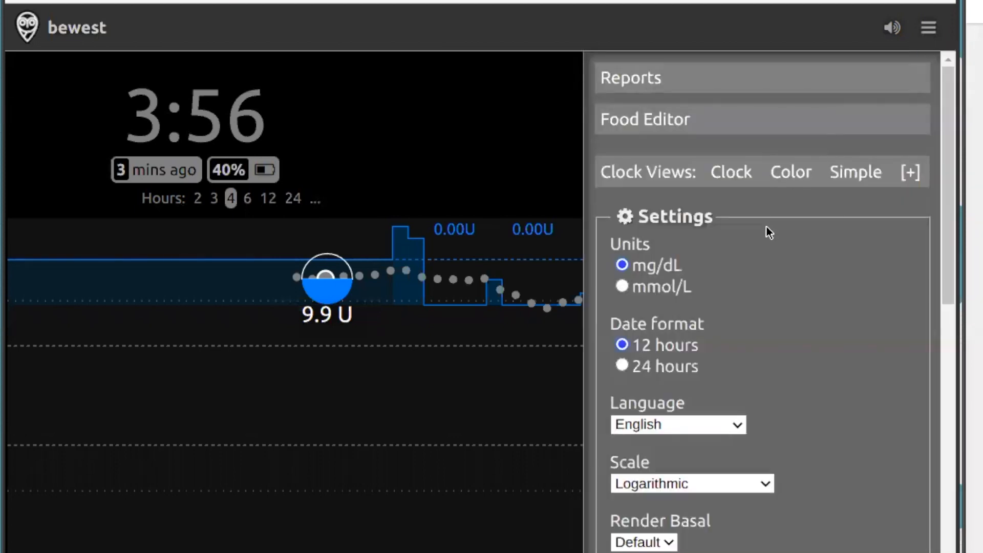
scroll(778, 241, "down", 1)
scroll(781, 242, "up", 1)
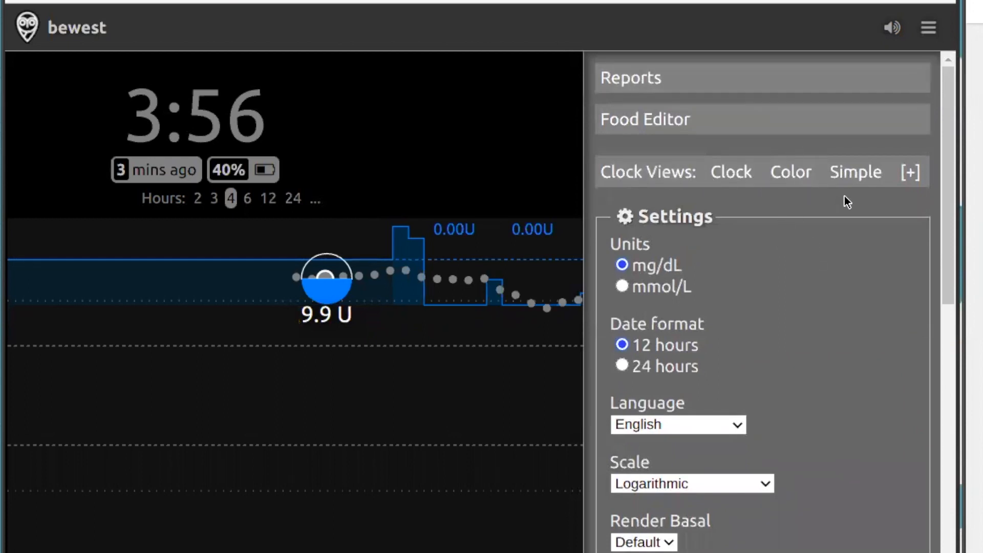
left_click(756, 178)
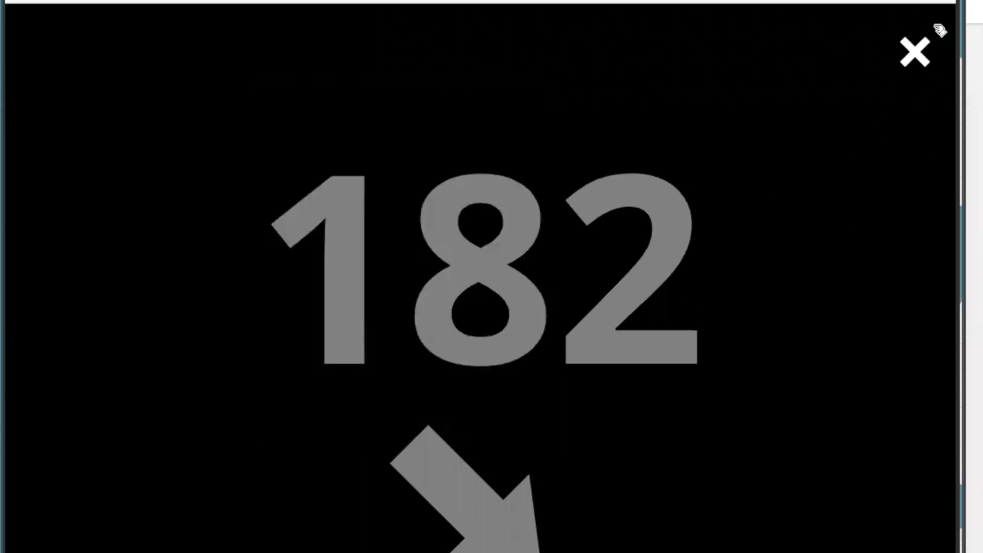
left_click(914, 51)
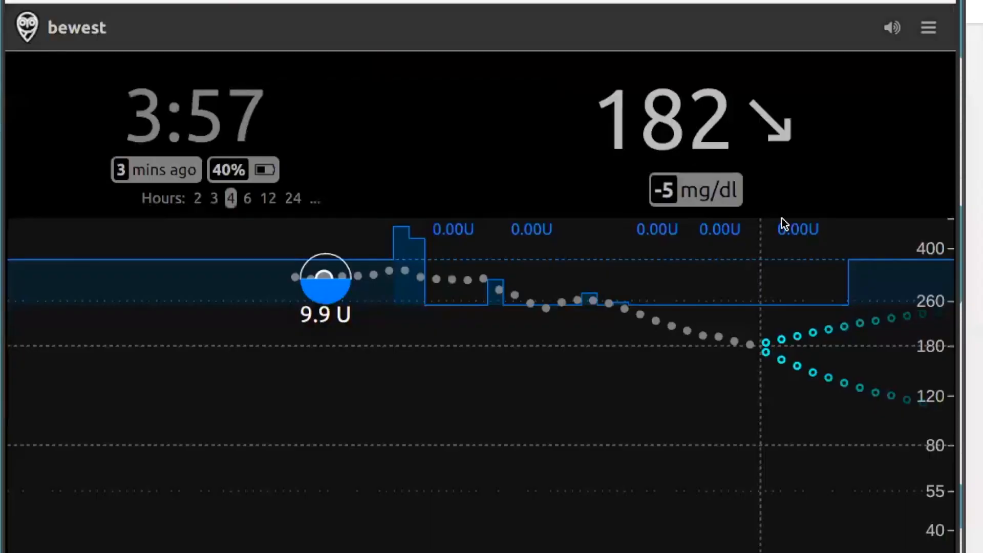
Step: Open the clock view configurator from the dashboard and set Show SGV age to Only after threshold
left_click(932, 50)
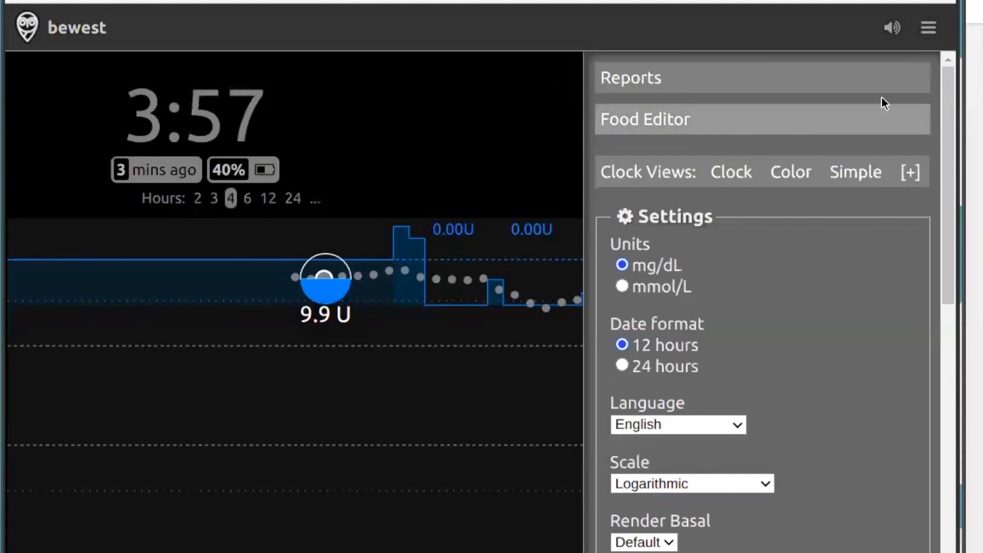
left_click(909, 176)
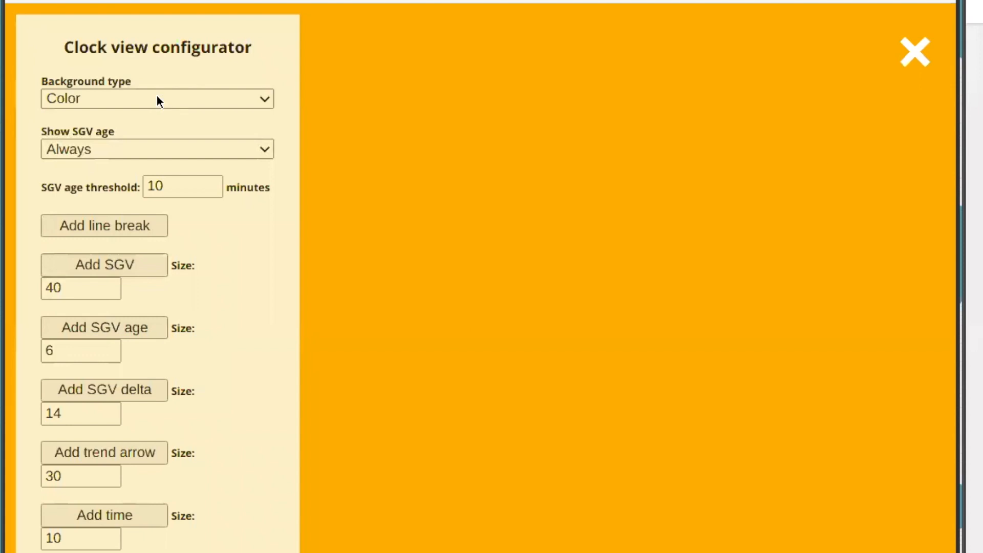
left_click(141, 99)
left_click(134, 119)
left_click(123, 153)
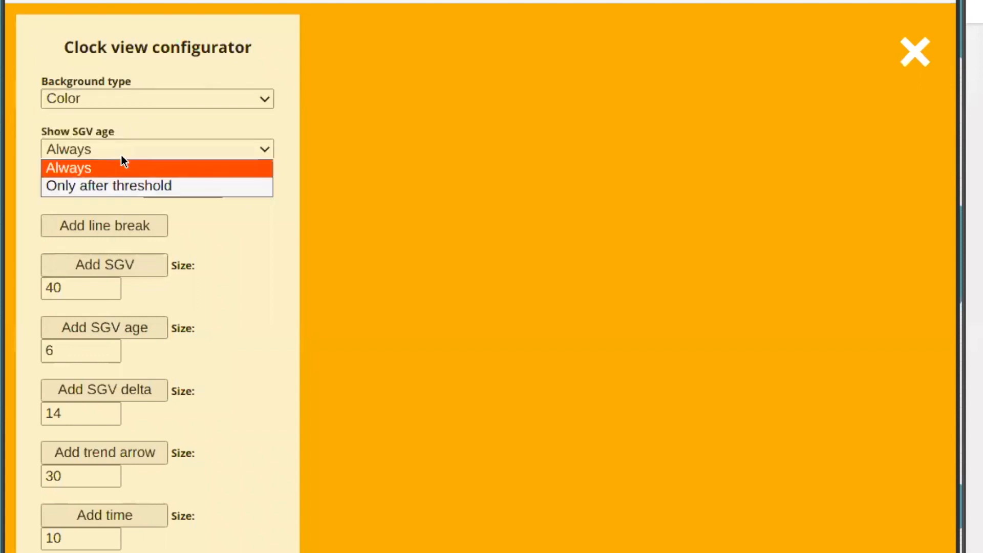
left_click(117, 149)
left_click(117, 150)
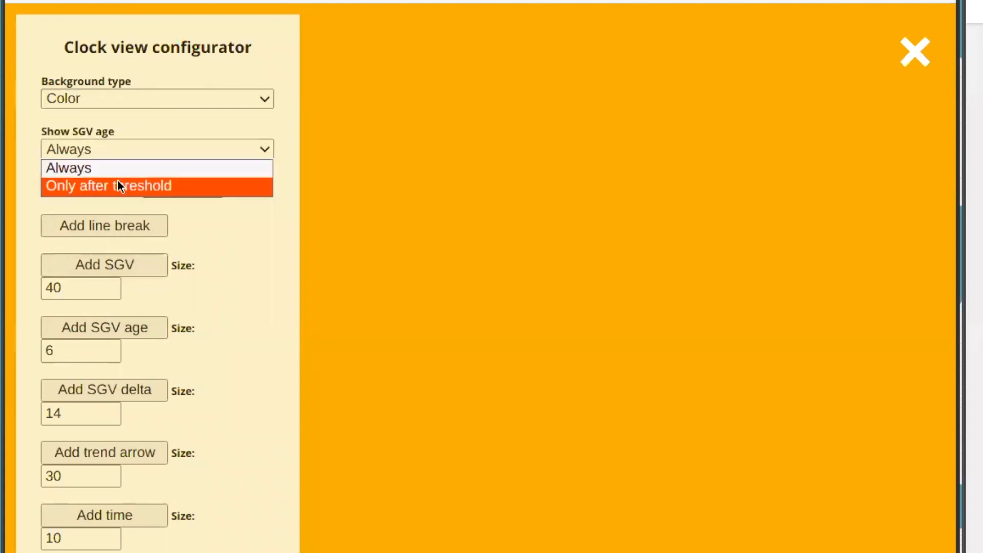
left_click(119, 185)
Step: Add the SGV, SGV delta, trend arrow and time elements to the custom clock view
left_click(103, 265)
left_click(107, 349)
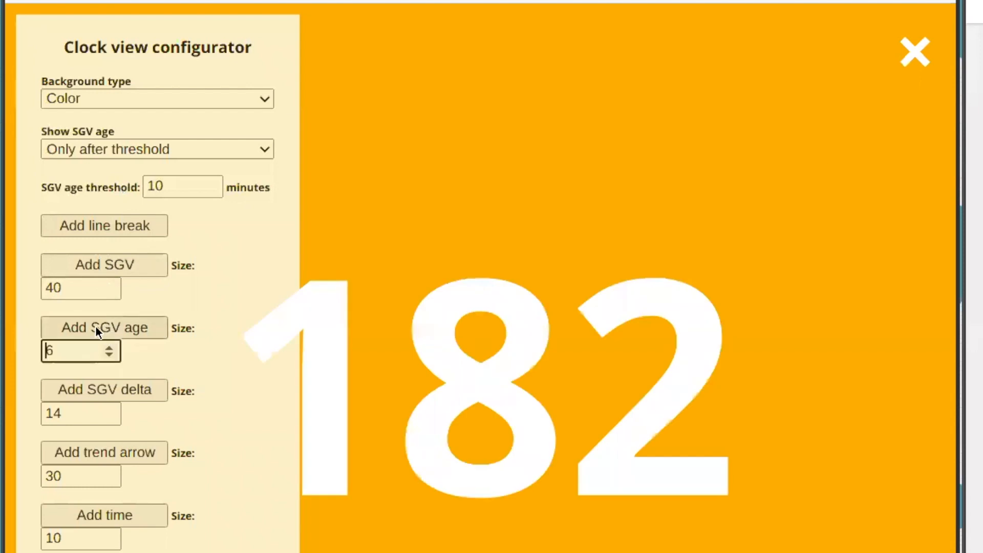
left_click(114, 395)
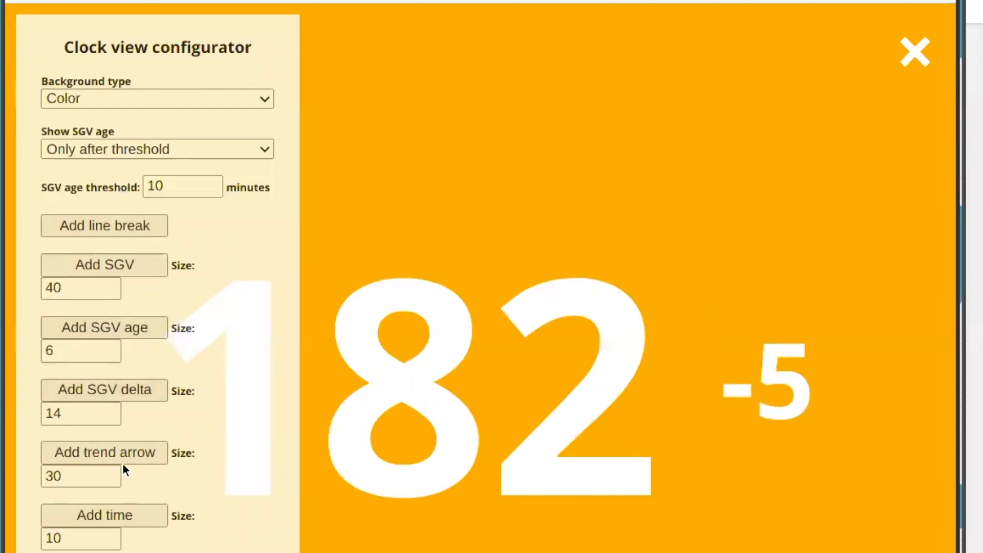
left_click(109, 462)
left_click(103, 517)
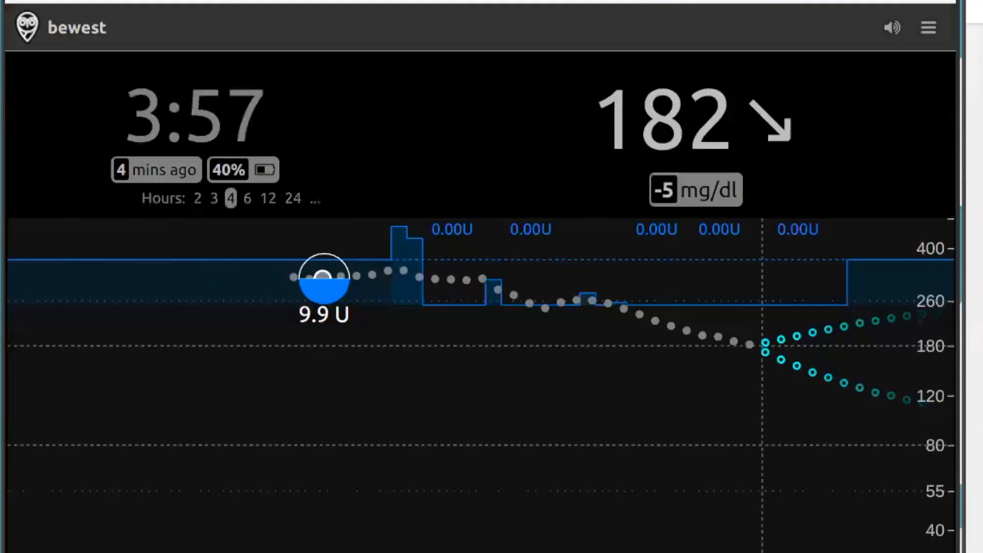
Step: Look through the dashboard's settings from units, date format and bolus display down to alarms, edit mode and theme
left_click(929, 29)
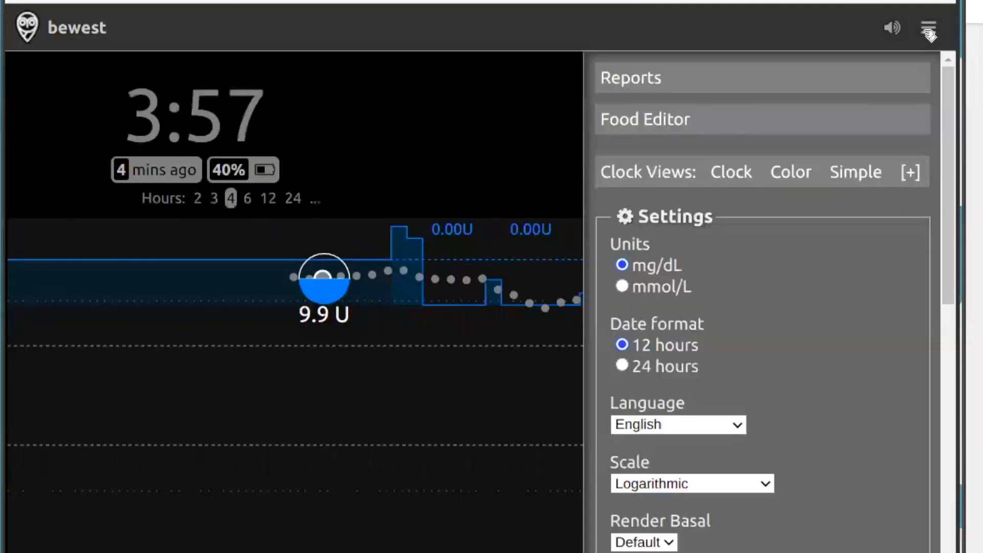
scroll(776, 247, "down", 1)
scroll(775, 245, "up", 1)
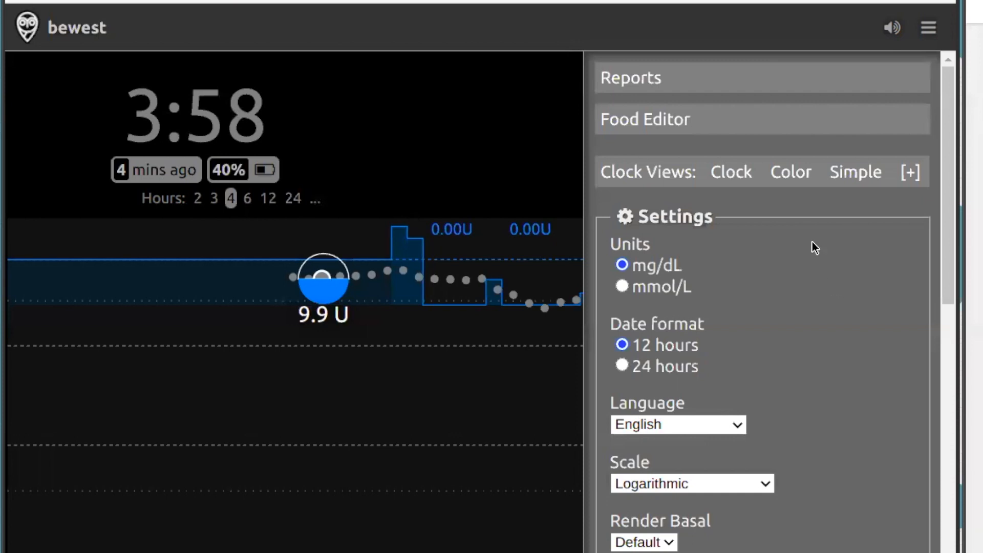
scroll(815, 248, "down", 3)
scroll(815, 247, "up", 3)
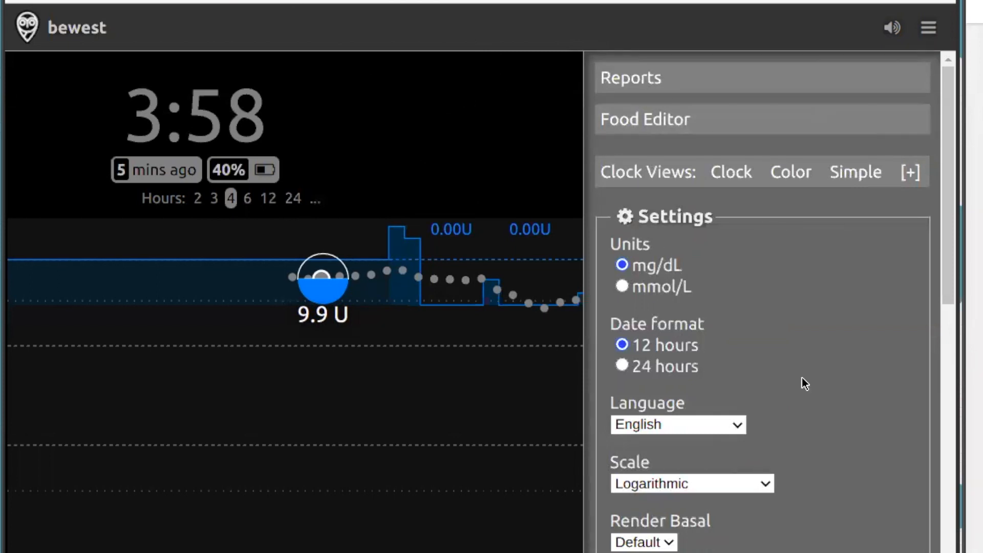
scroll(805, 383, "down", 8)
scroll(805, 384, "up", 5)
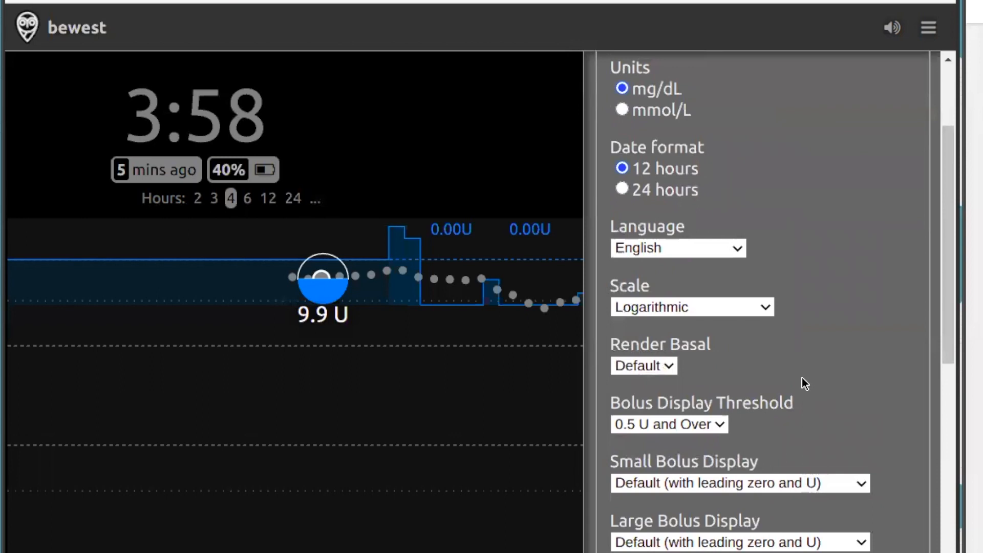
scroll(801, 377, "down", 5)
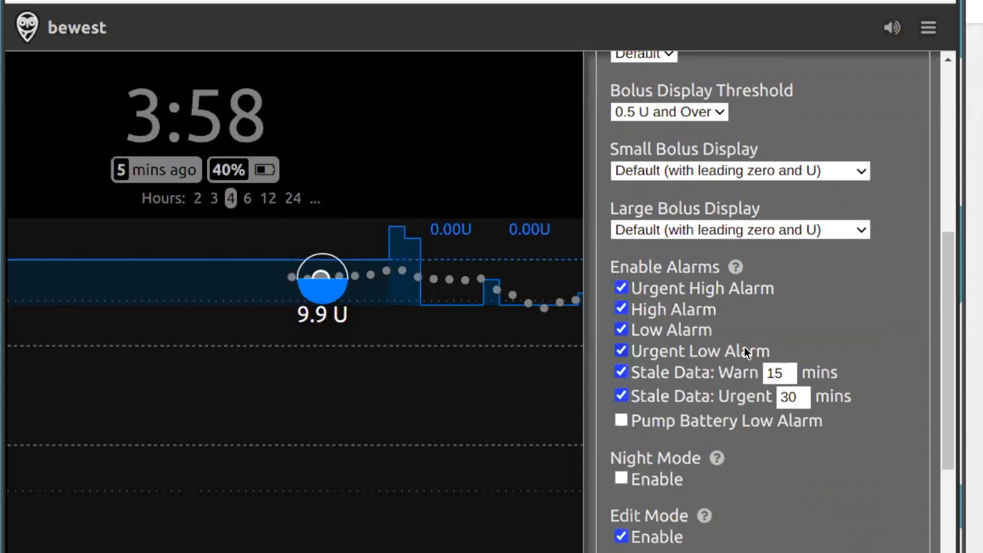
scroll(744, 347, "up", 8)
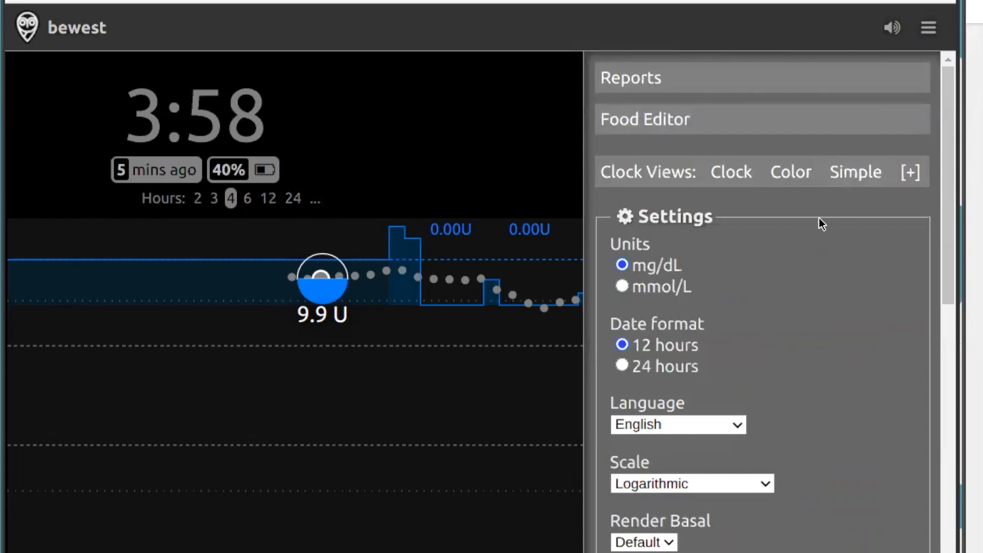
scroll(818, 225, "down", 8)
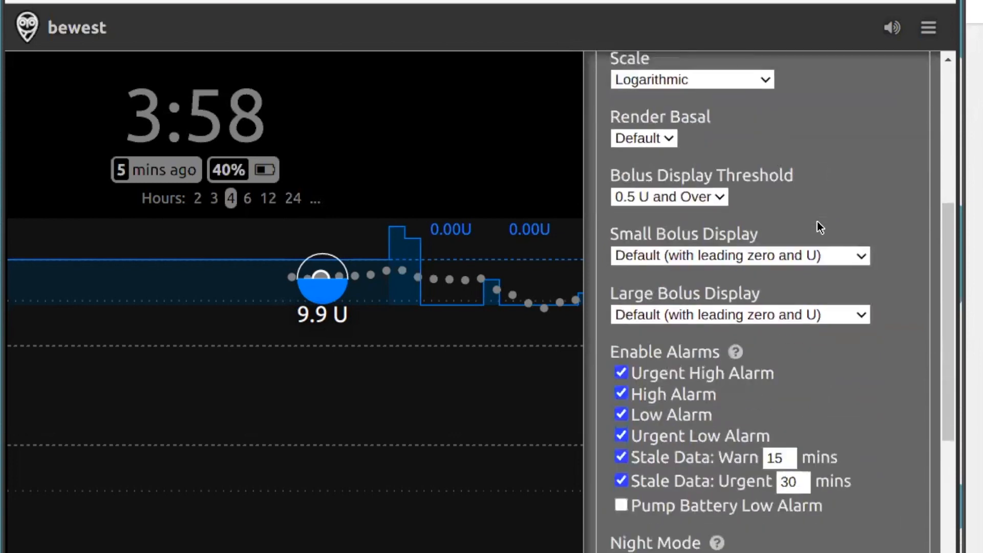
scroll(817, 221, "down", 8)
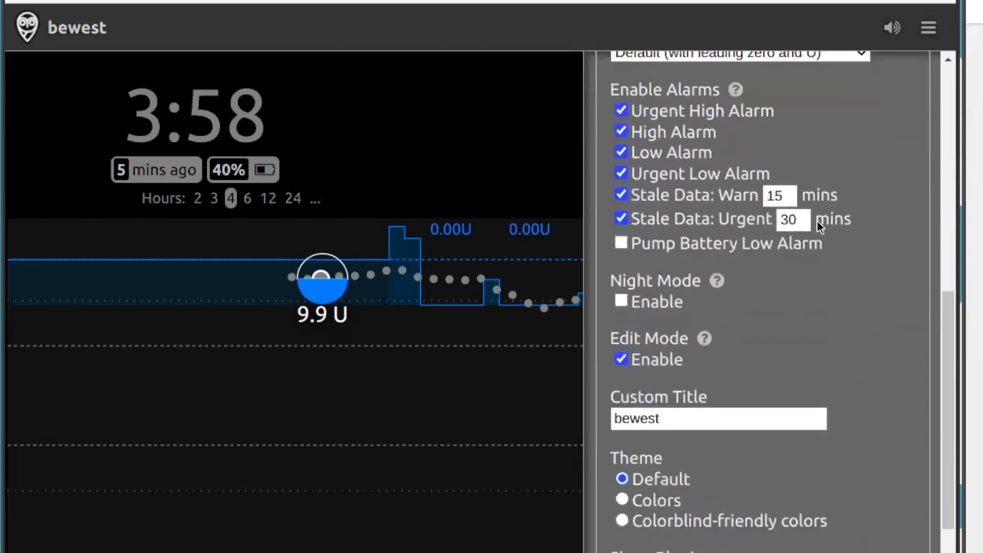
Step: Set the Render Basal option in the dashboard settings to Icicle
scroll(817, 222, "up", 4)
scroll(817, 224, "up", 7)
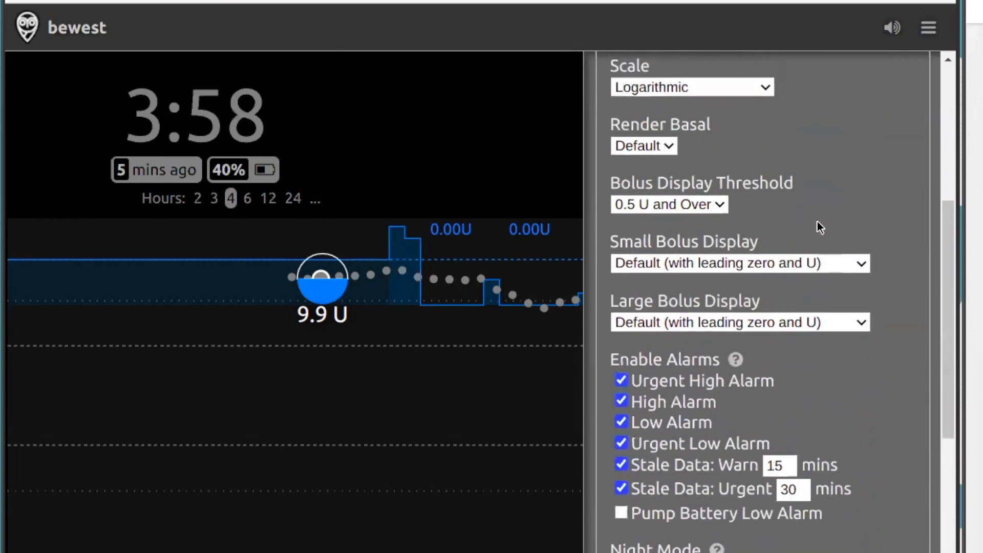
left_click(643, 325)
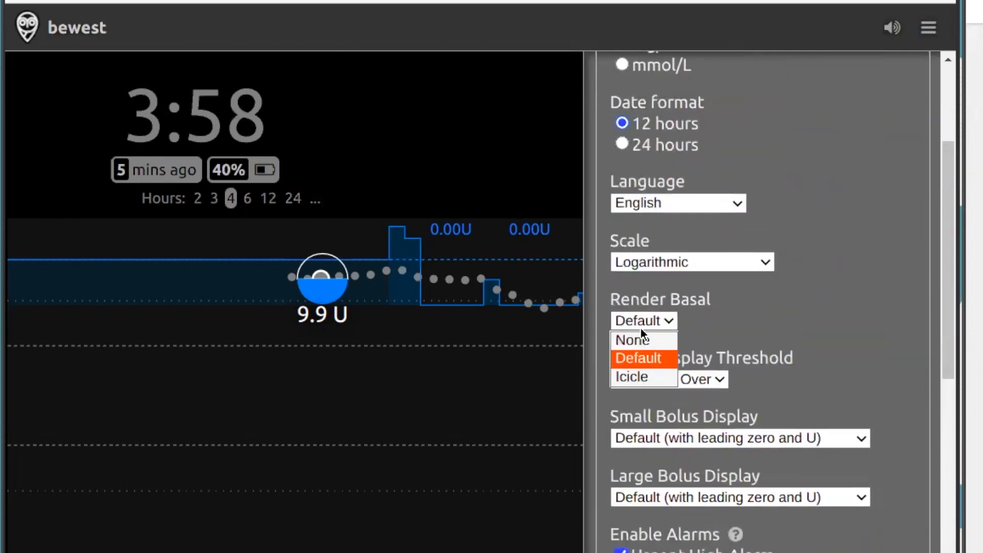
left_click(642, 377)
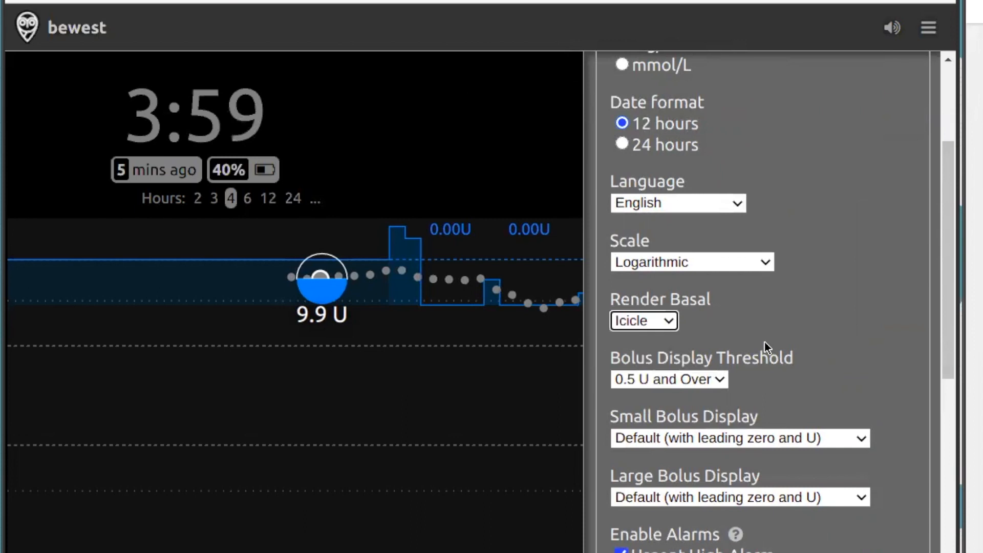
Step: Enable the plugins from Insulin-on-Board through Database Size under Show Plugins and apply the settings to the dashboard
scroll(903, 322, "down", 4)
scroll(905, 322, "down", 6)
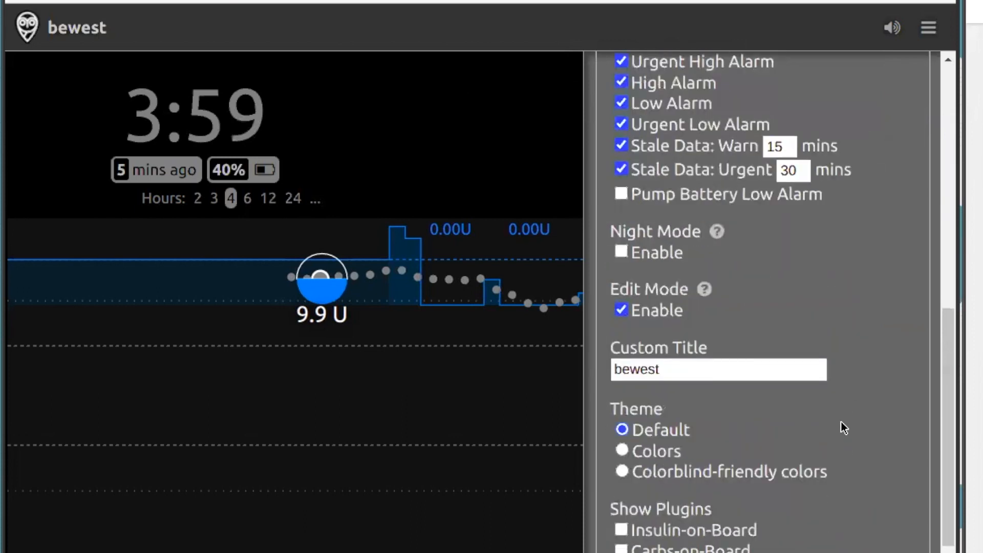
scroll(759, 413, "down", 3)
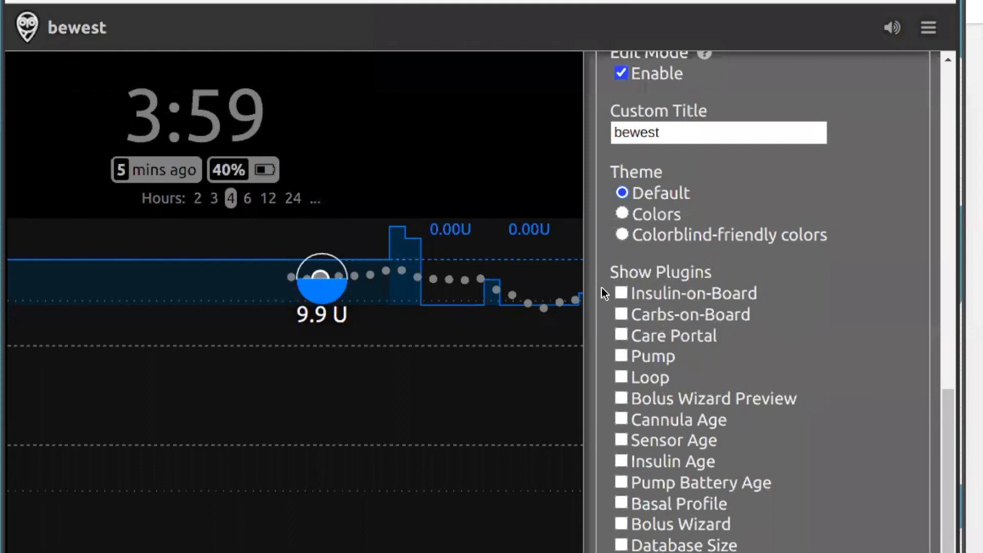
left_click(619, 293)
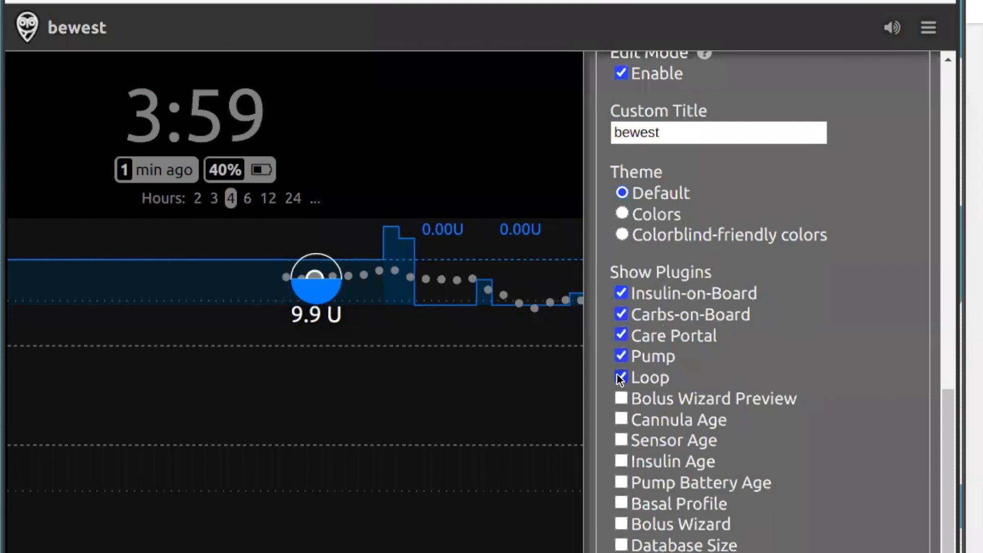
left_click(622, 420)
left_click(620, 481)
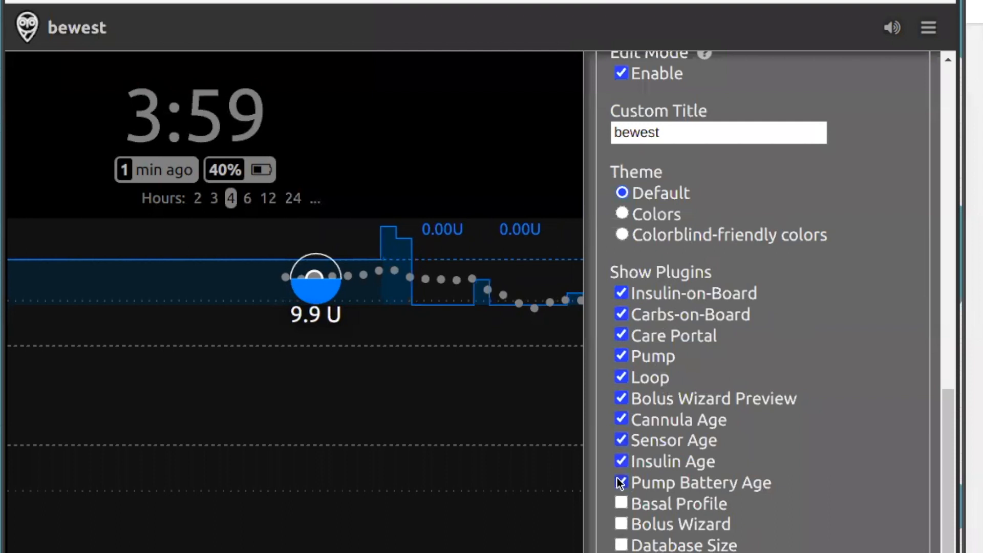
left_click(620, 504)
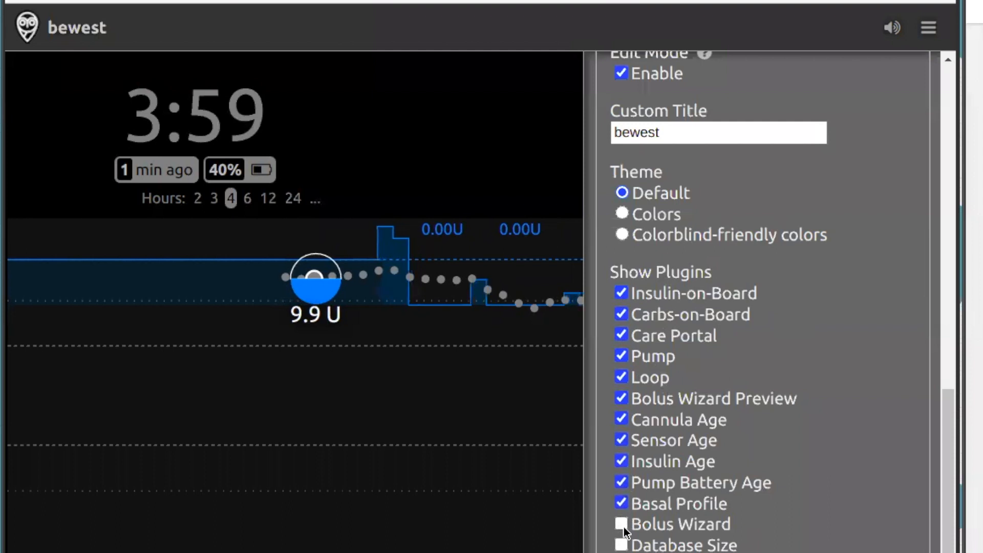
left_click(622, 520)
left_click(621, 545)
key("F5")
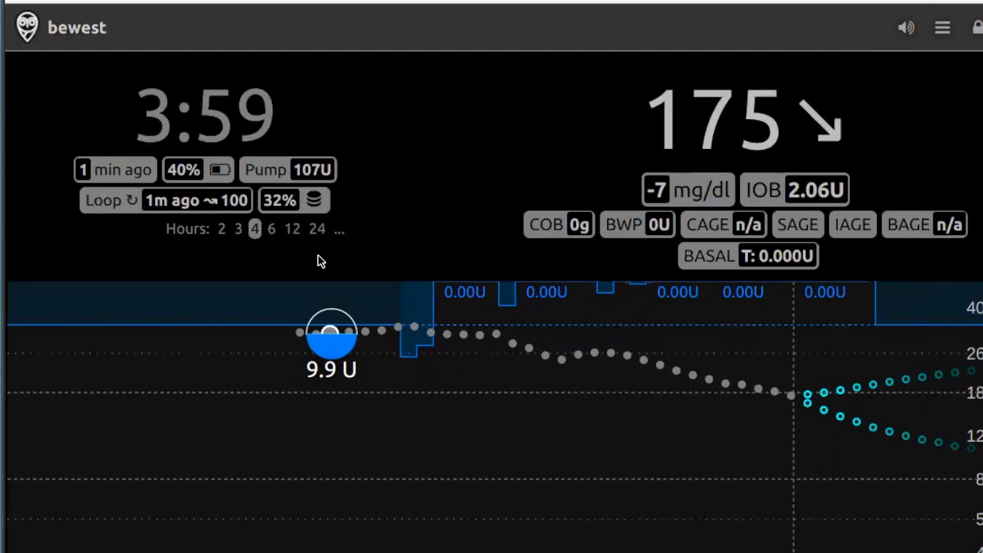
Step: Show and hide the settings again to compare the enabled plugins with the pills on the dashboard
left_click(943, 32)
scroll(824, 391, "down", 10)
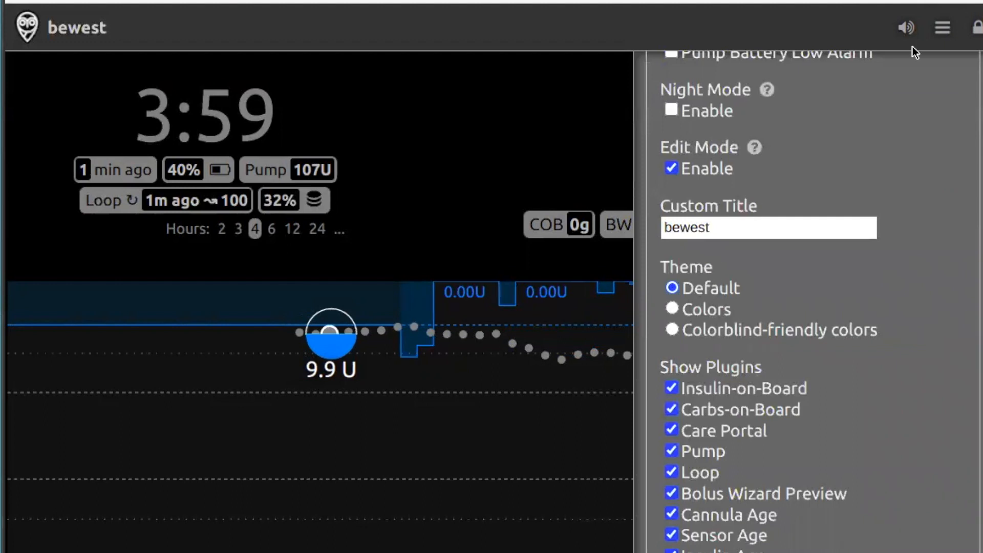
left_click(944, 28)
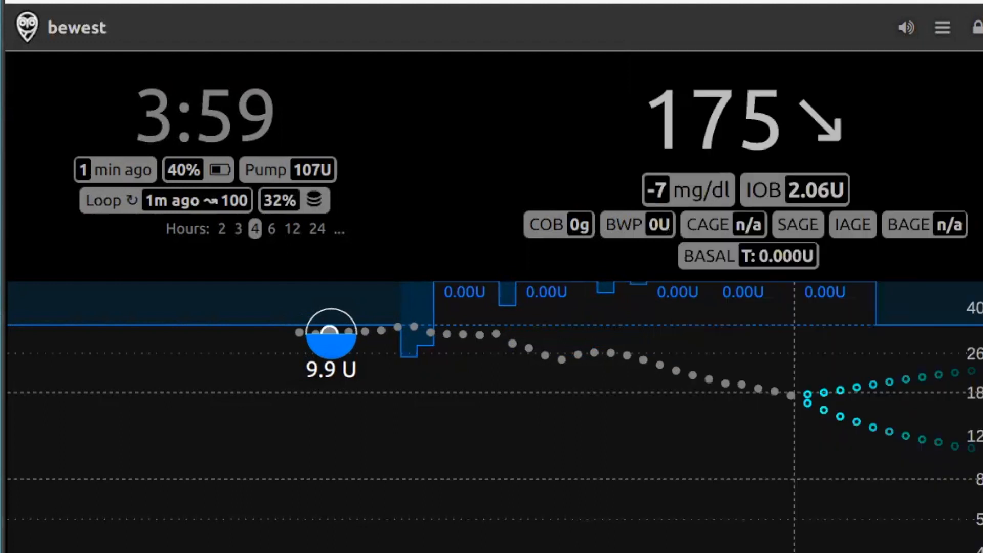
left_click(942, 30)
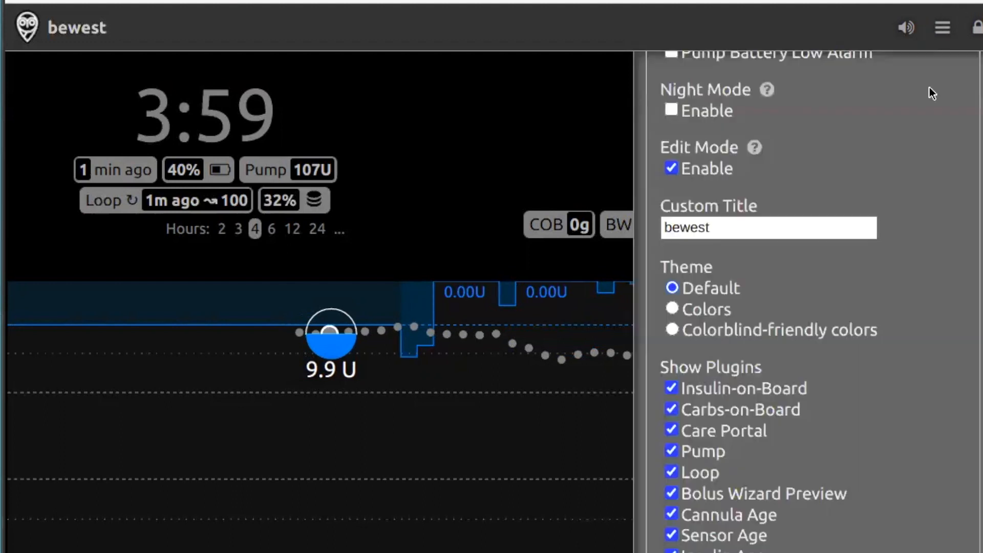
left_click(947, 30)
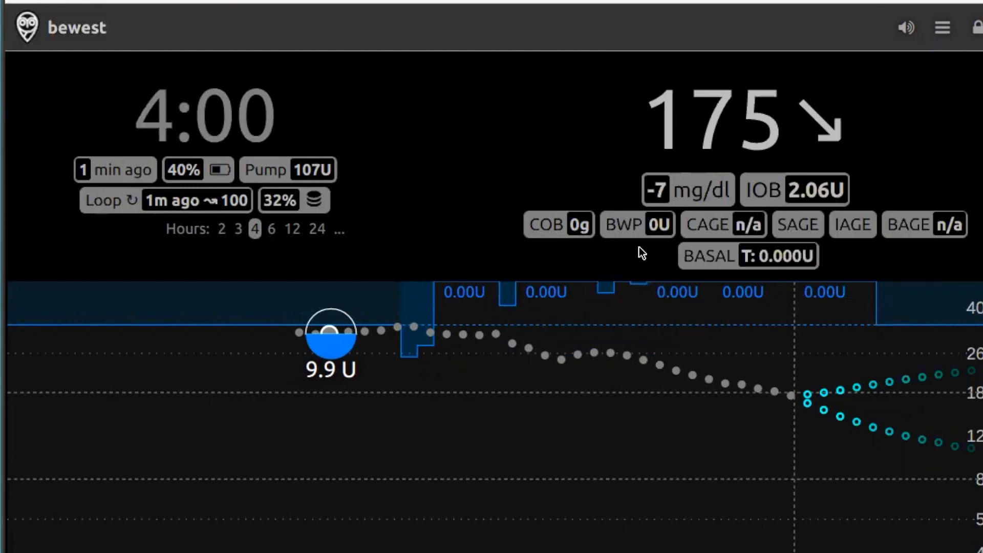
Step: Widen the browser window to give the dashboard's plugin pills more room
key("super+l")
key("super+l")
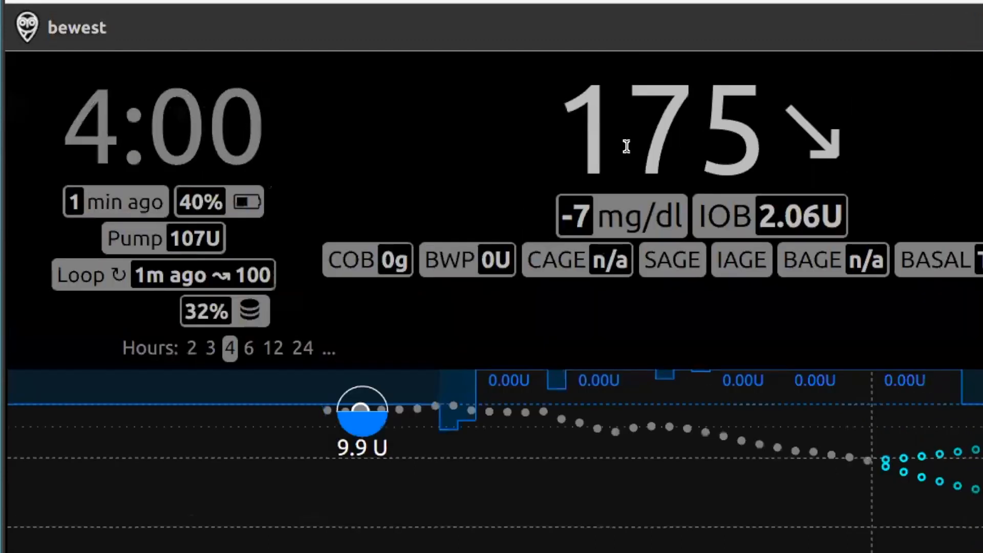
key("super+l")
key("super+l")
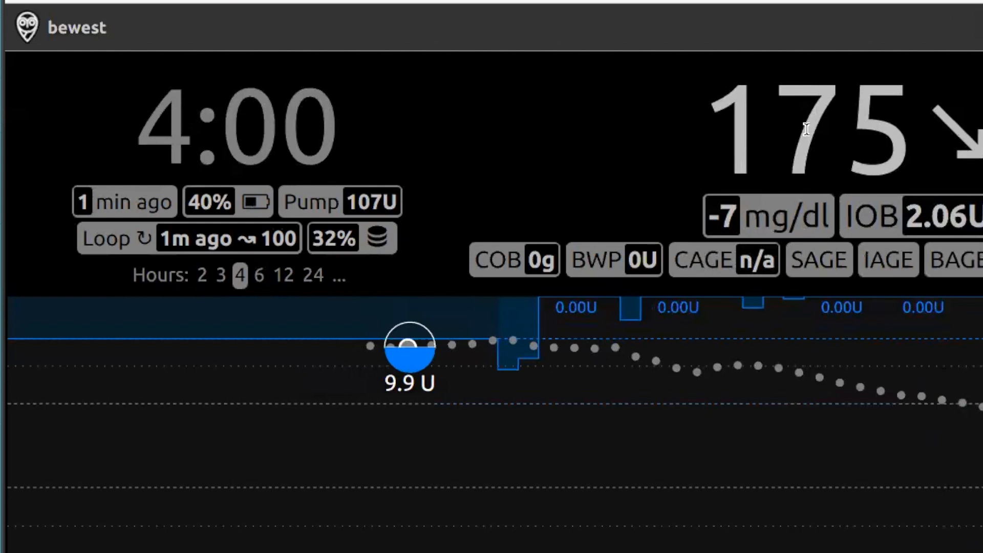
Step: Examine the current glucose reading, the data age, and the details behind the Pump, Loop and other plugin pills
left_click_drag(982, 121, 671, 126)
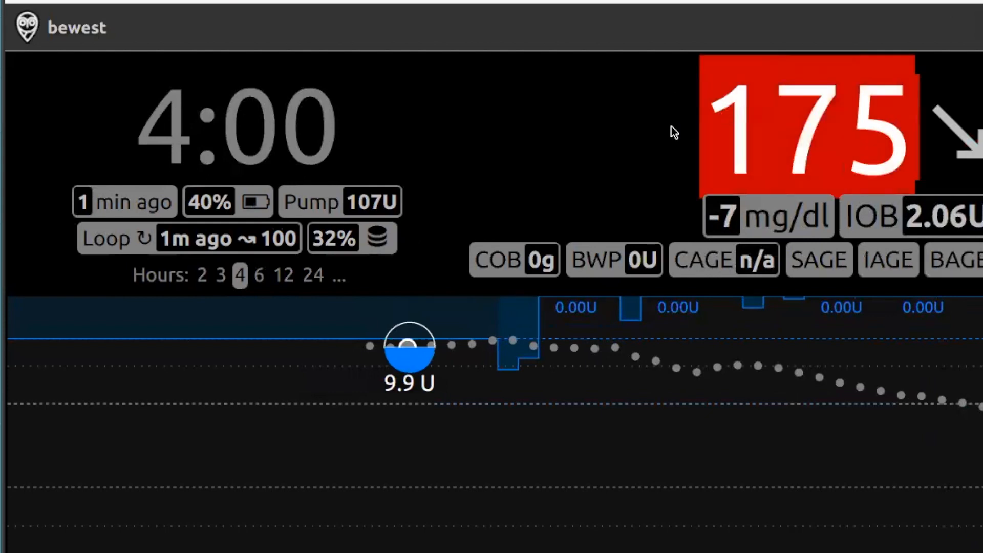
left_click(547, 130)
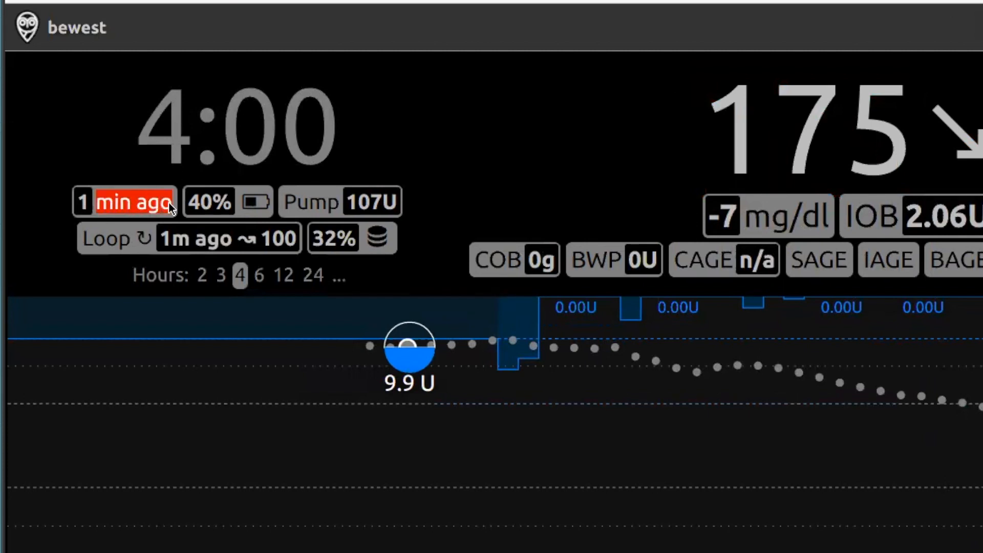
mouse_move(319, 211)
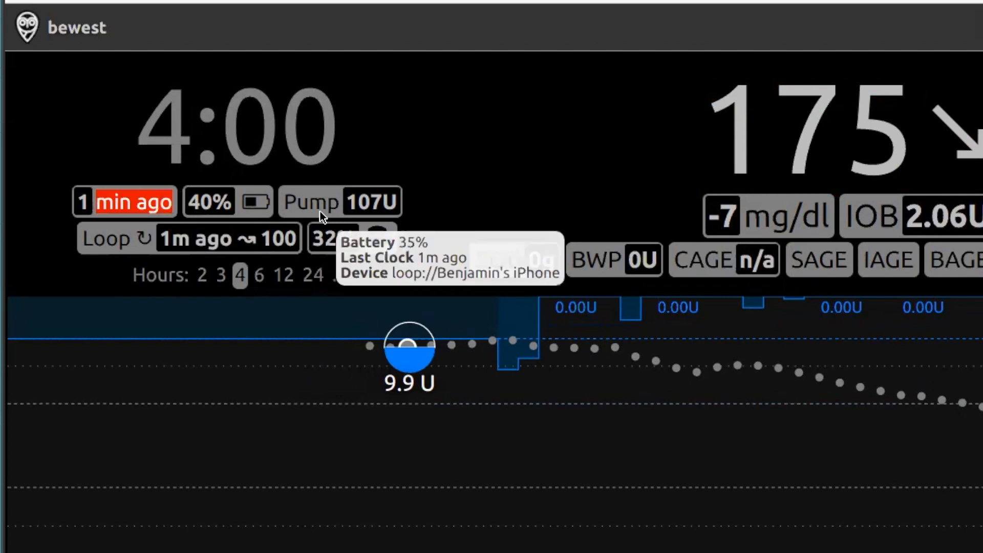
mouse_move(174, 249)
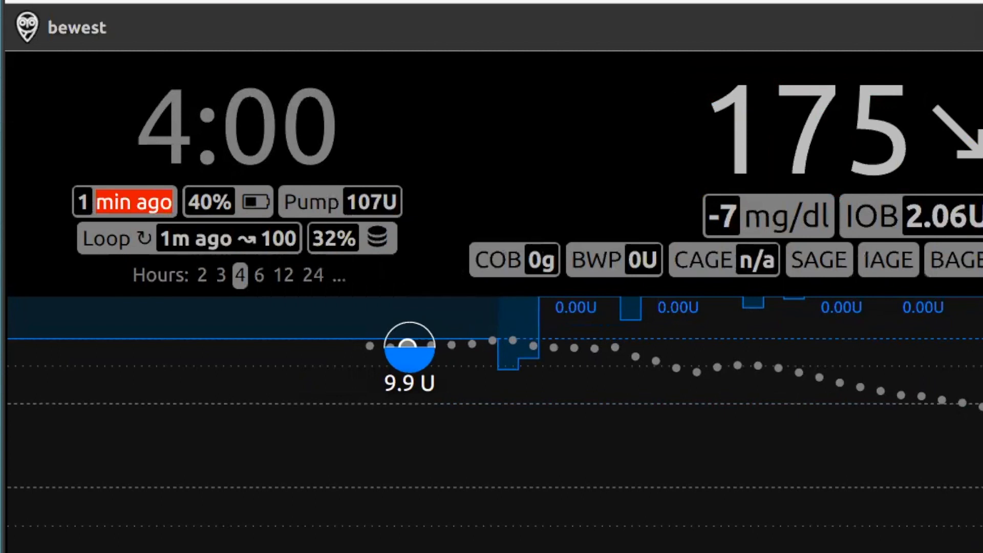
mouse_move(980, 261)
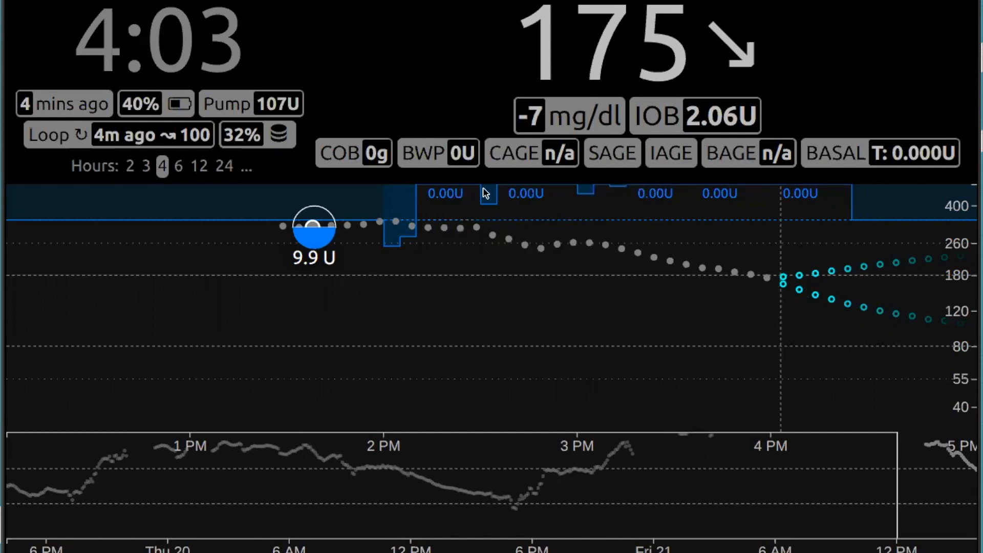
Step: Hide the AR2 forecast on the glucose chart and show the Loop forecasts instead
left_click(247, 170)
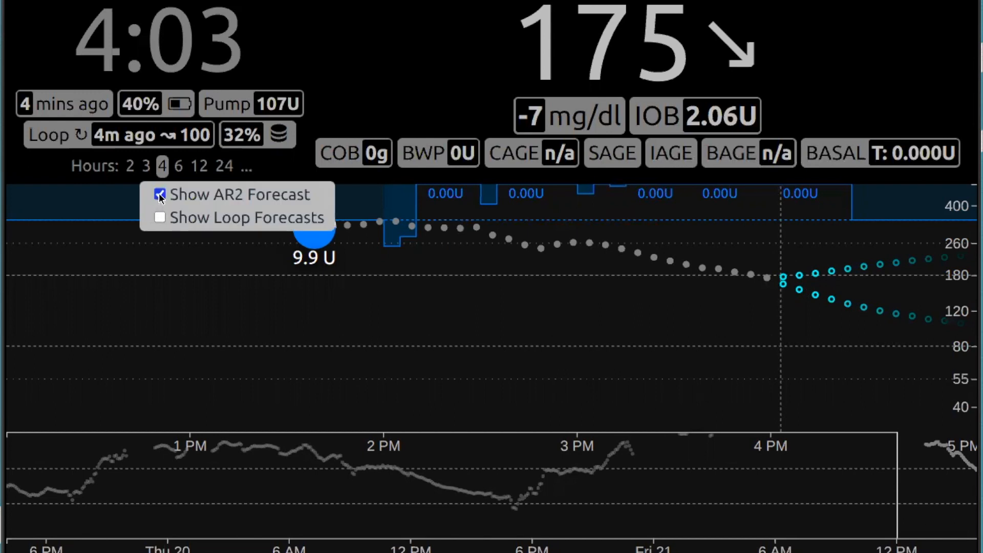
left_click(161, 196)
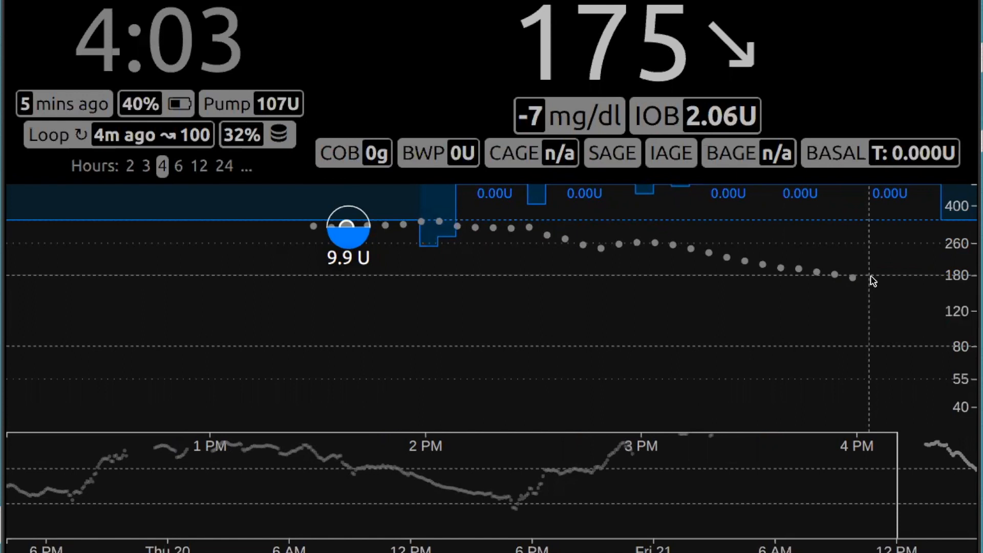
left_click(246, 172)
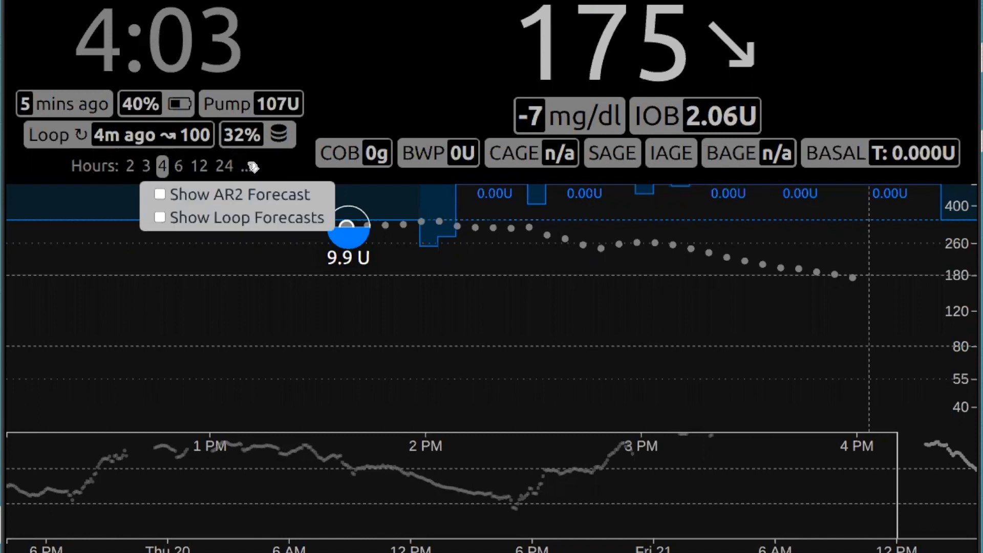
mouse_move(248, 168)
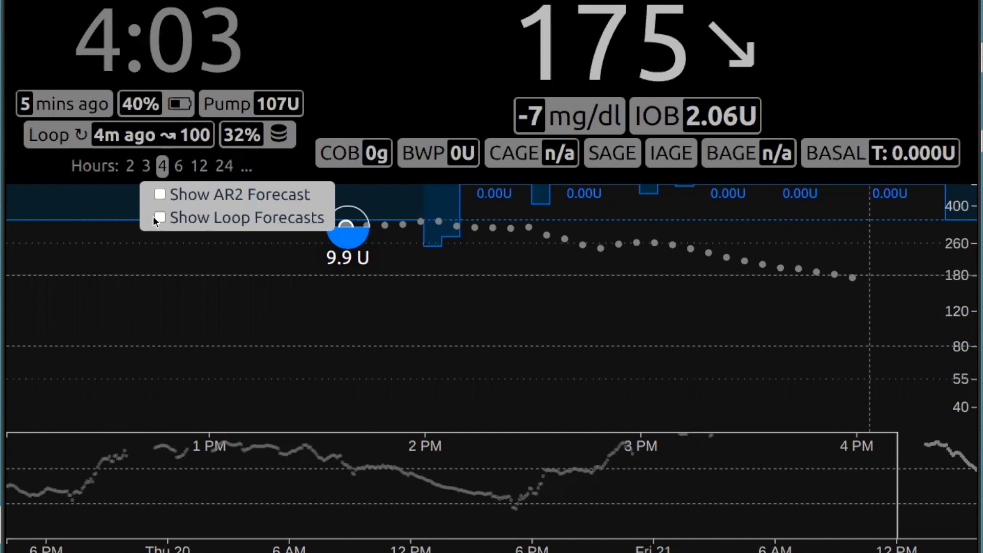
left_click(183, 217)
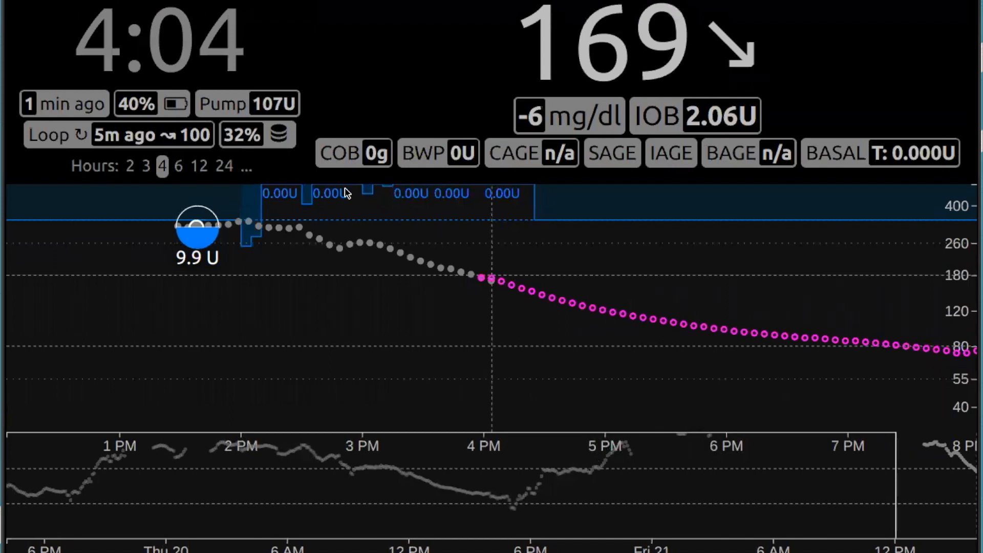
left_click(248, 171)
mouse_move(491, 279)
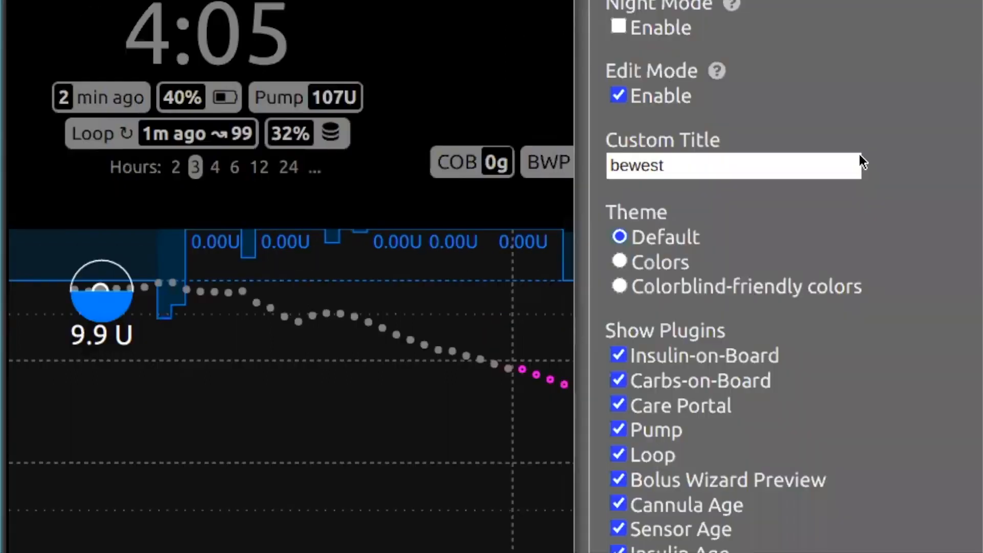
Step: Examine the authentication status, version information and remaining options in the settings of the unauthorized dashboard
scroll(862, 161, "down", 8)
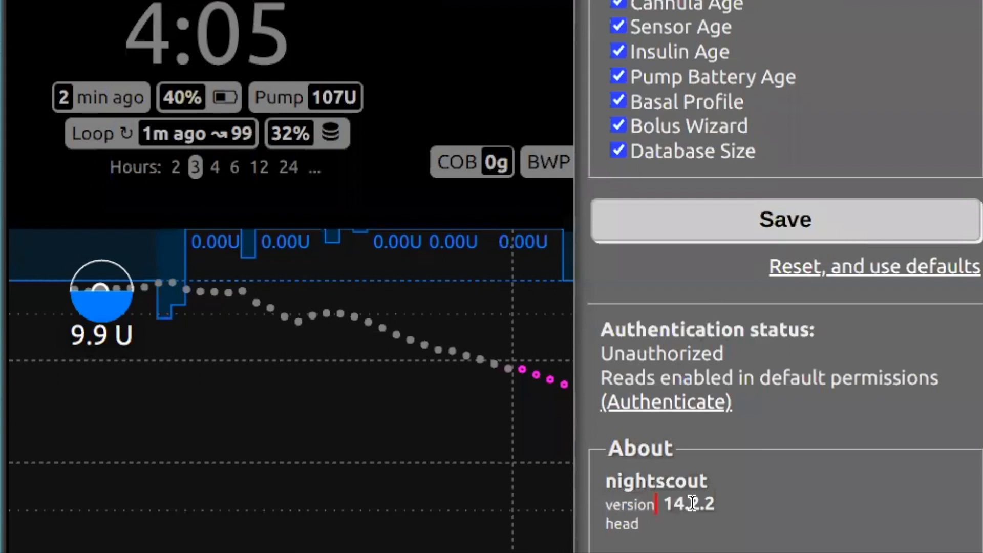
left_click_drag(645, 330, 797, 330)
left_click(797, 330)
left_click_drag(647, 328, 735, 355)
left_click(783, 368)
scroll(845, 386, "up", 10)
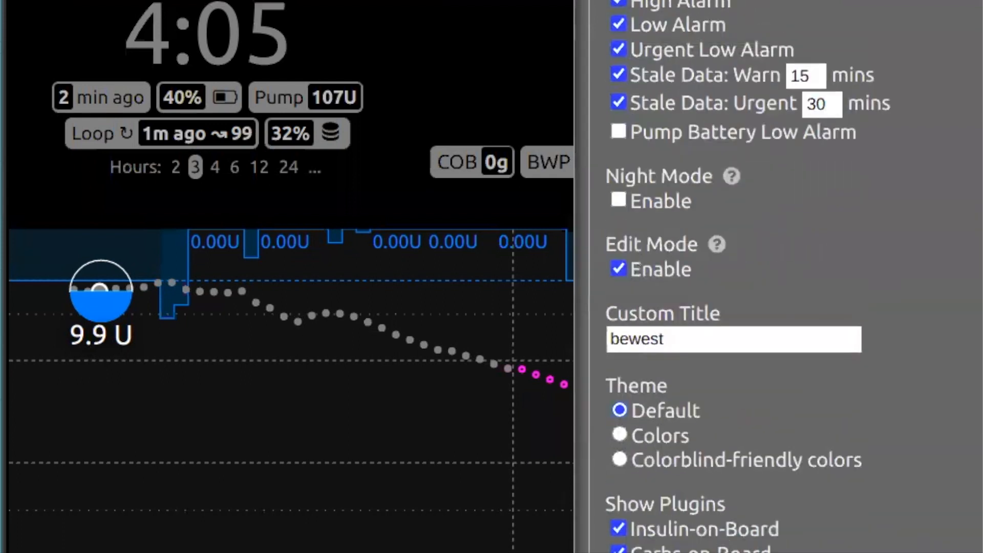
scroll(855, 153, "up", 8)
scroll(825, 251, "down", 10)
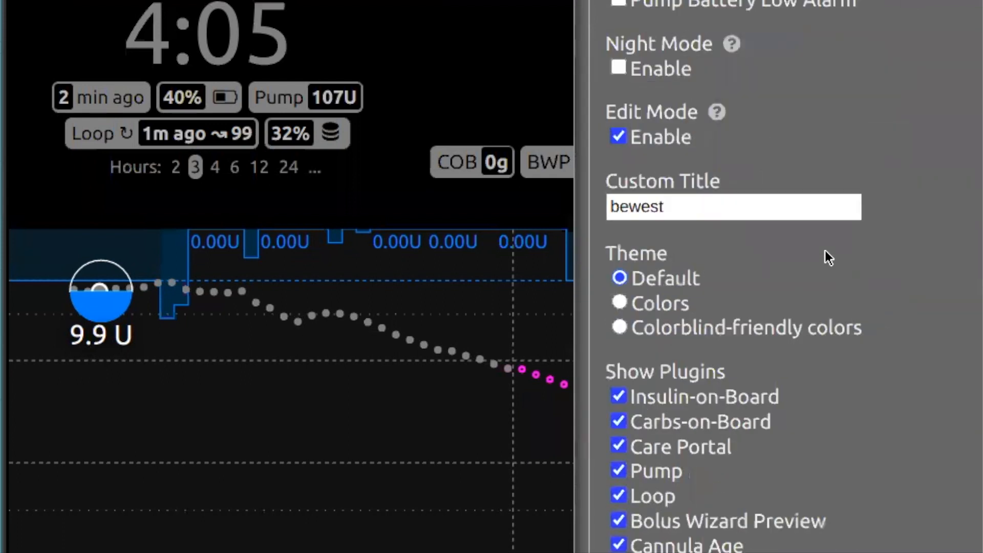
scroll(825, 251, "down", 8)
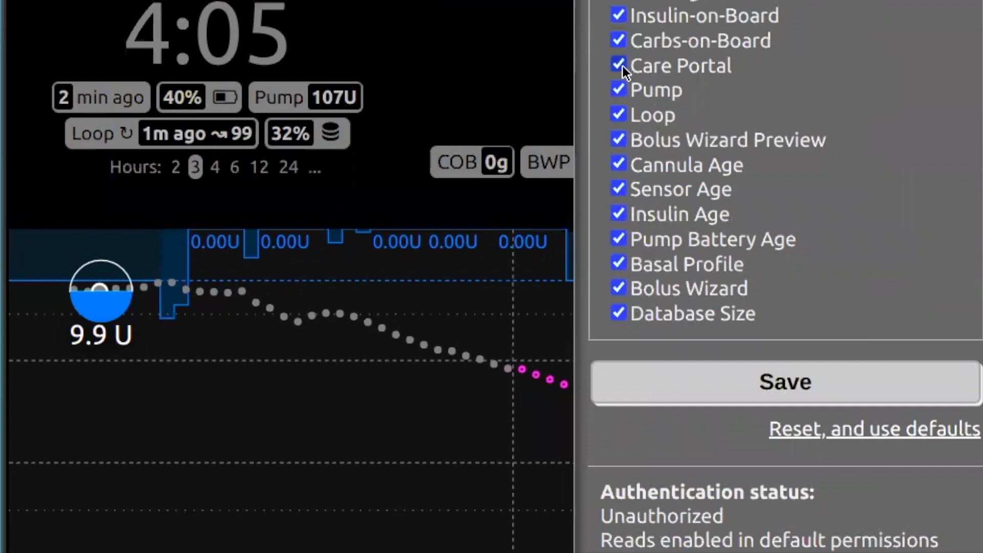
scroll(794, 96, "up", 10)
Step: Bring up the device authentication prompt, move it off the settings, and close it without authenticating
scroll(794, 96, "up", 1)
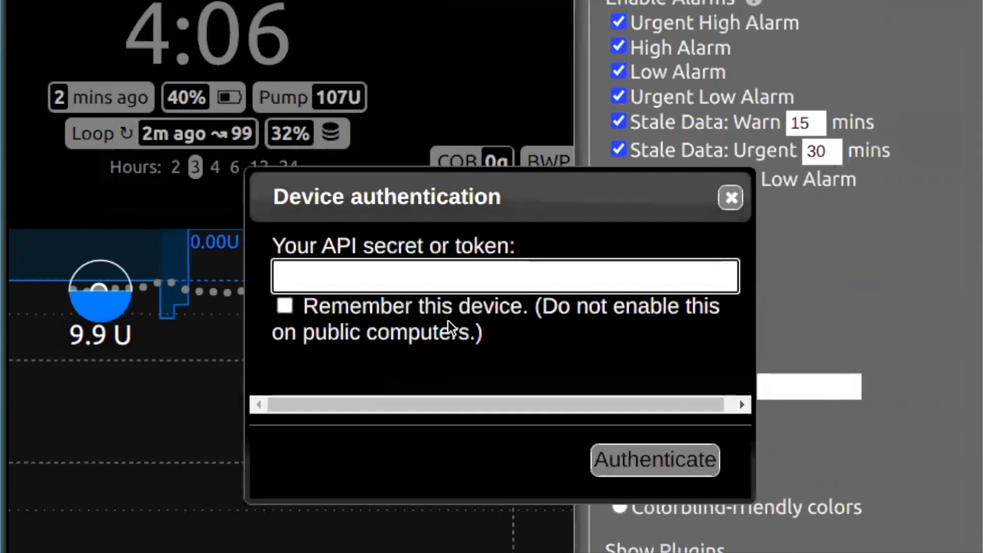
left_click_drag(333, 192, 242, 71)
left_click_drag(301, 81, 270, 19)
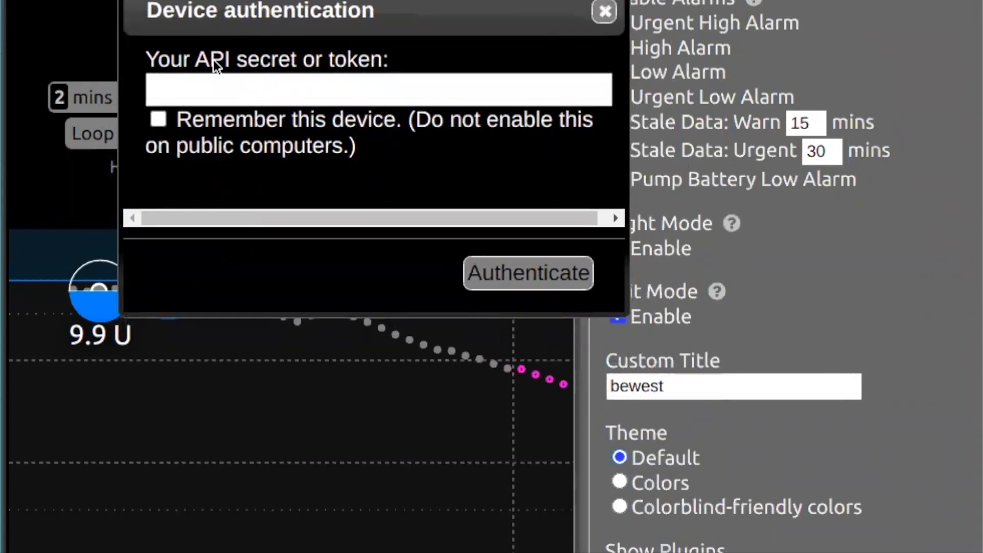
left_click(605, 11)
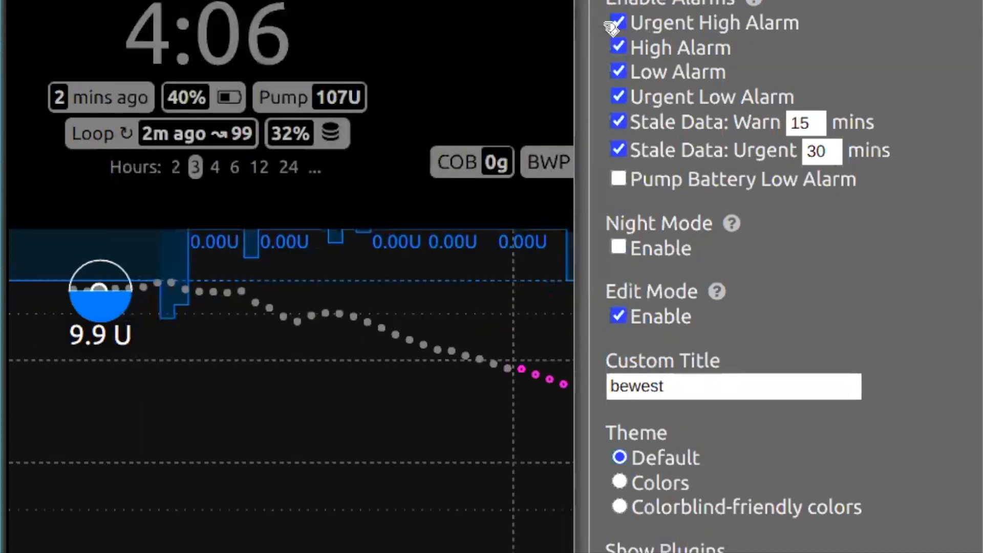
Step: Check the authentication status and default read permissions below the settings again
scroll(823, 236, "down", 5)
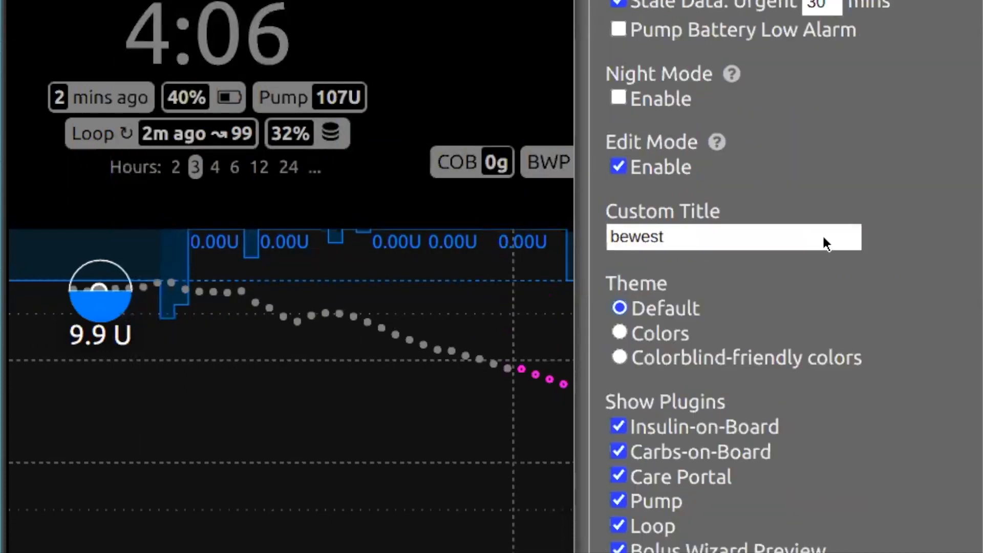
scroll(823, 236, "up", 9)
scroll(825, 240, "down", 10)
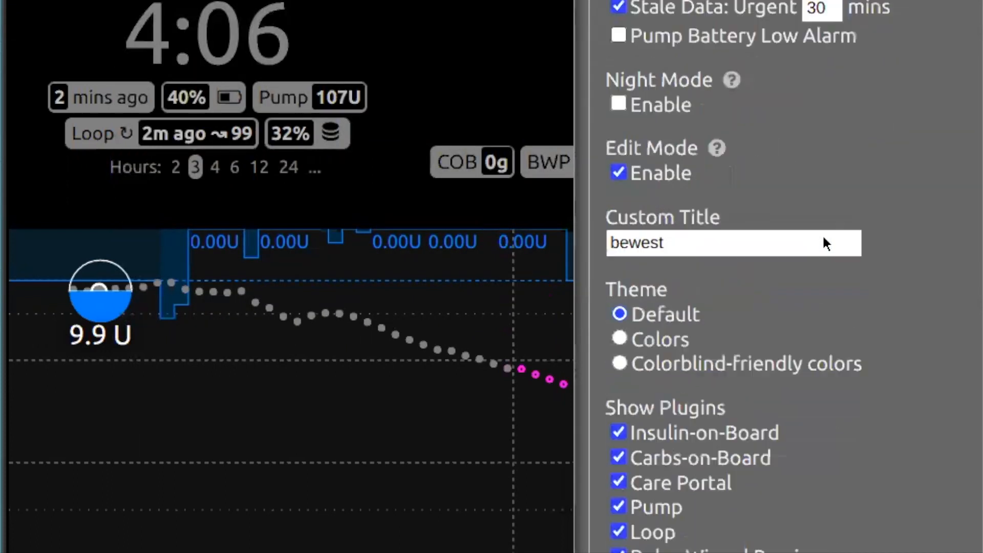
left_click_drag(613, 358, 807, 378)
left_click(810, 379)
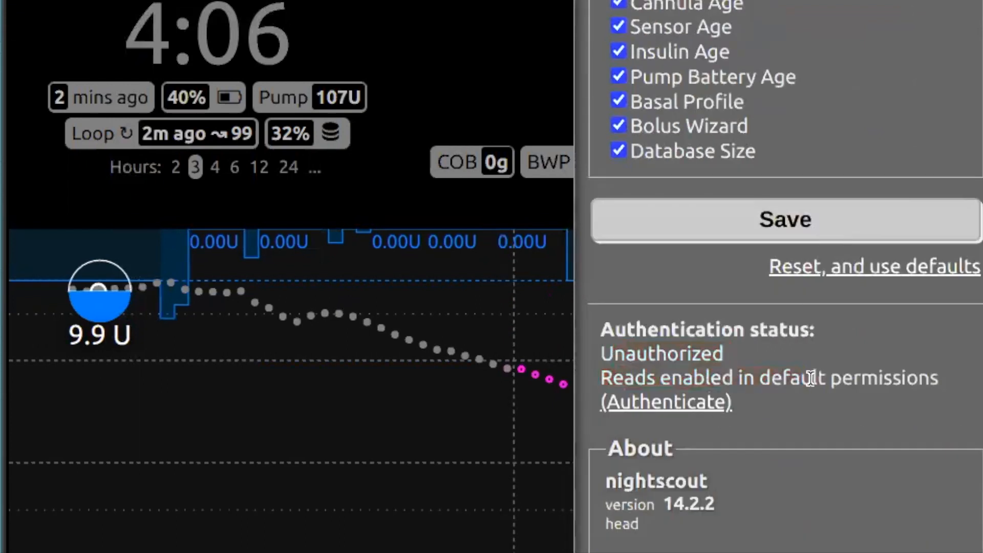
Step: Switch to the admin-authorized dashboard and examine its authentication status below the settings
scroll(809, 377, "up", 15)
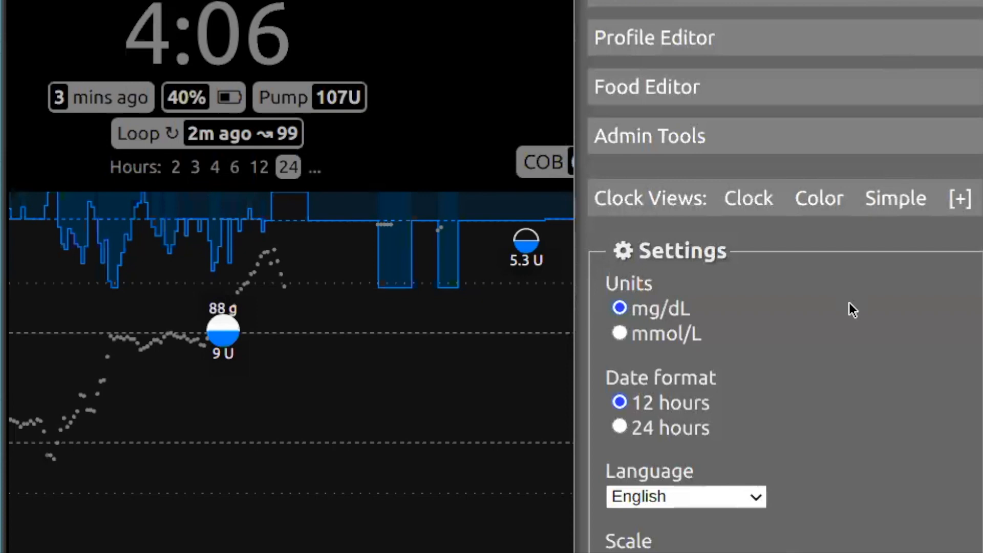
scroll(835, 378, "down", 20)
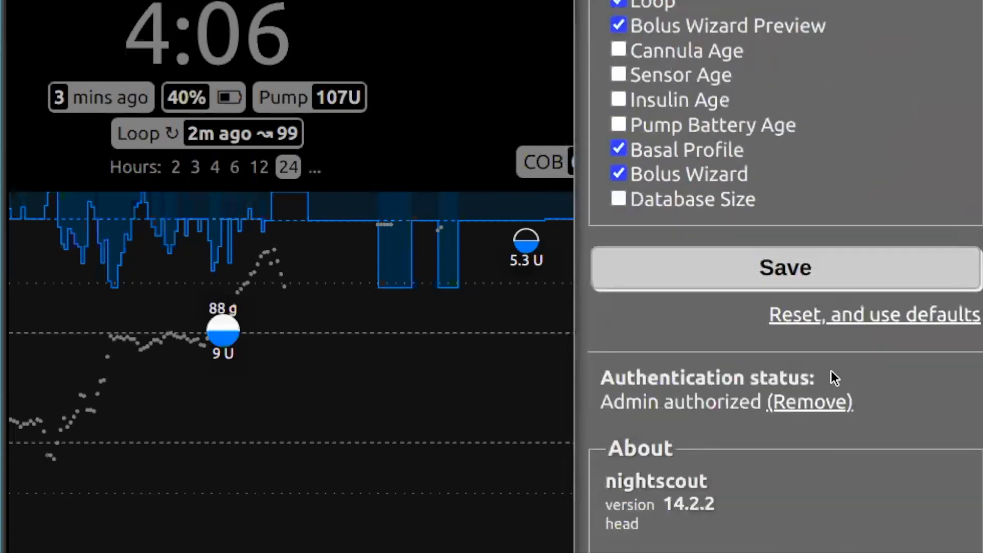
left_click_drag(658, 377, 766, 377)
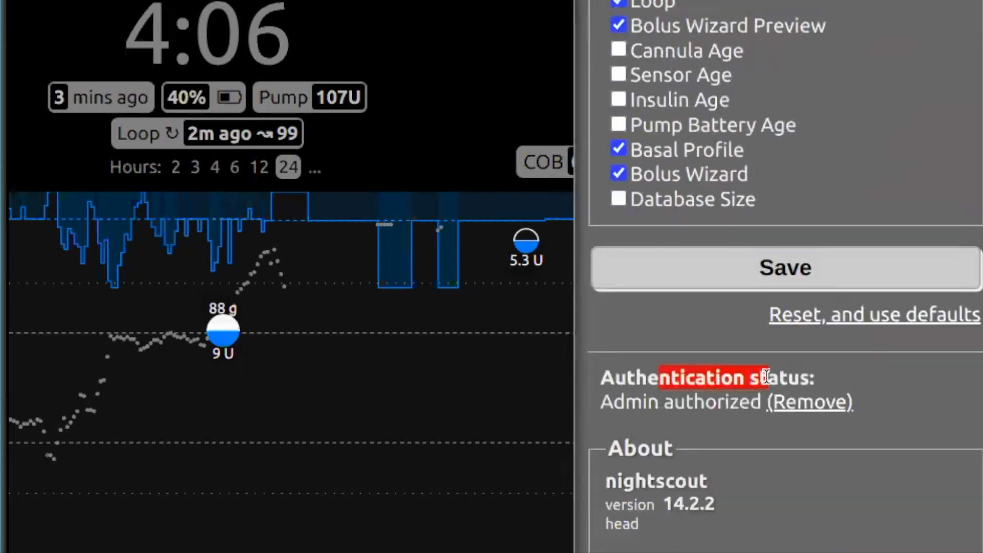
left_click_drag(629, 401, 726, 401)
left_click(726, 401)
scroll(830, 469, "up", 15)
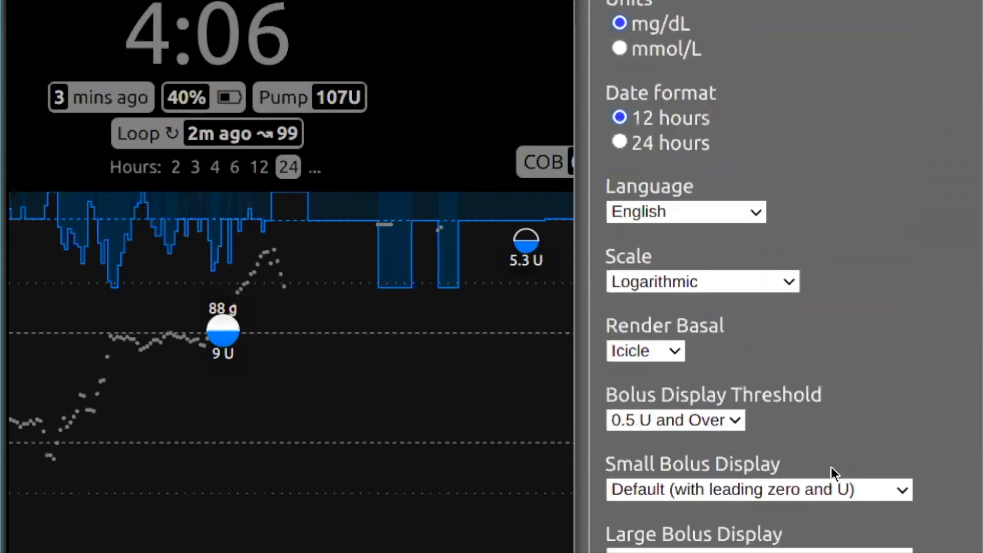
Step: Return to the unauthorized dashboard's device authentication prompt and examine the option to remember this device
scroll(830, 469, "up", 5)
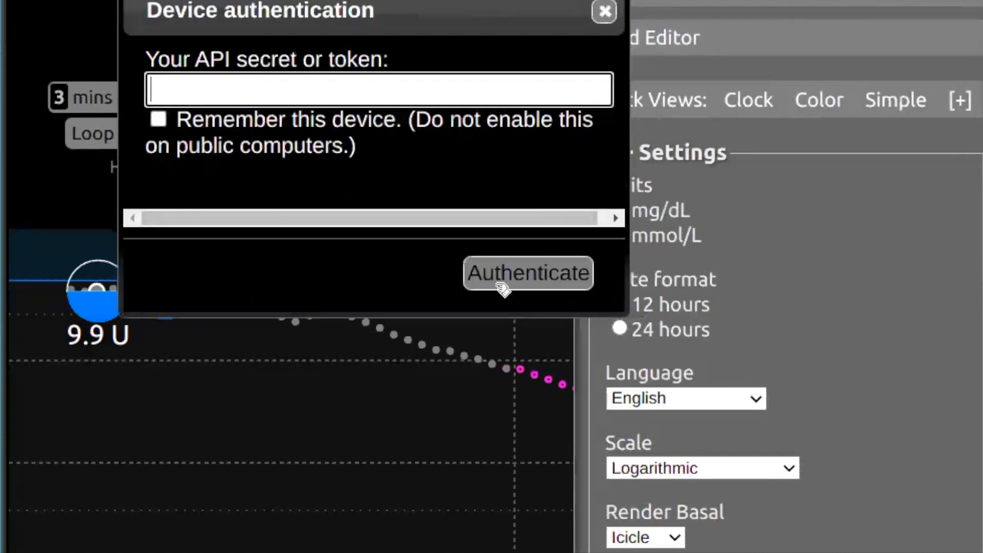
left_click_drag(221, 122, 333, 156)
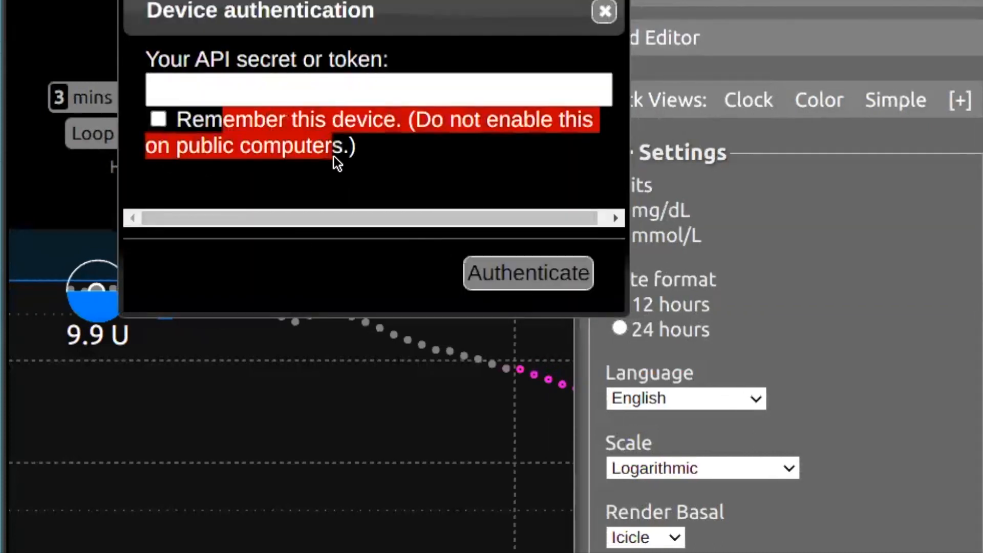
left_click(301, 146)
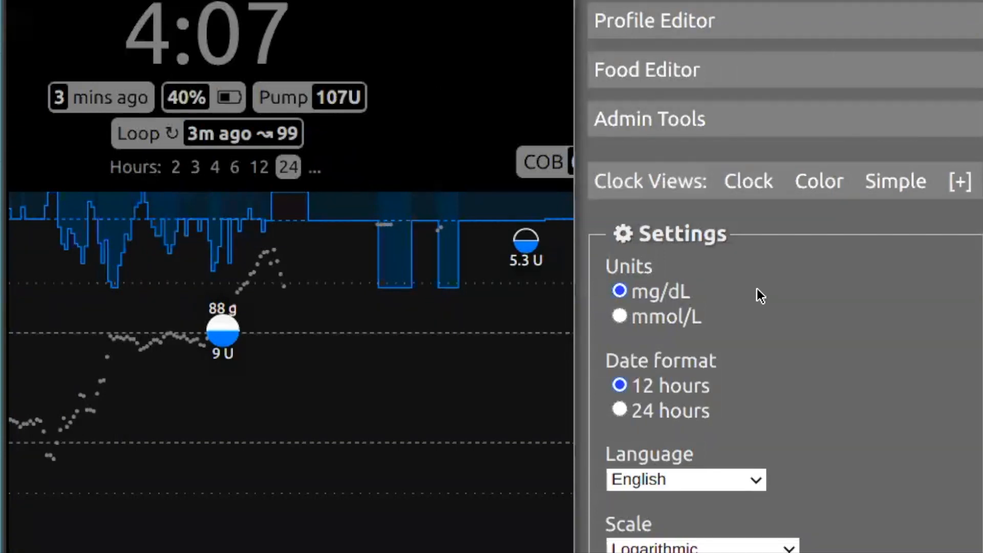
Step: Review the side menu, enabled plugins and authentication status of the admin-authorized dashboard, and hide the settings
scroll(756, 287, "up", 1)
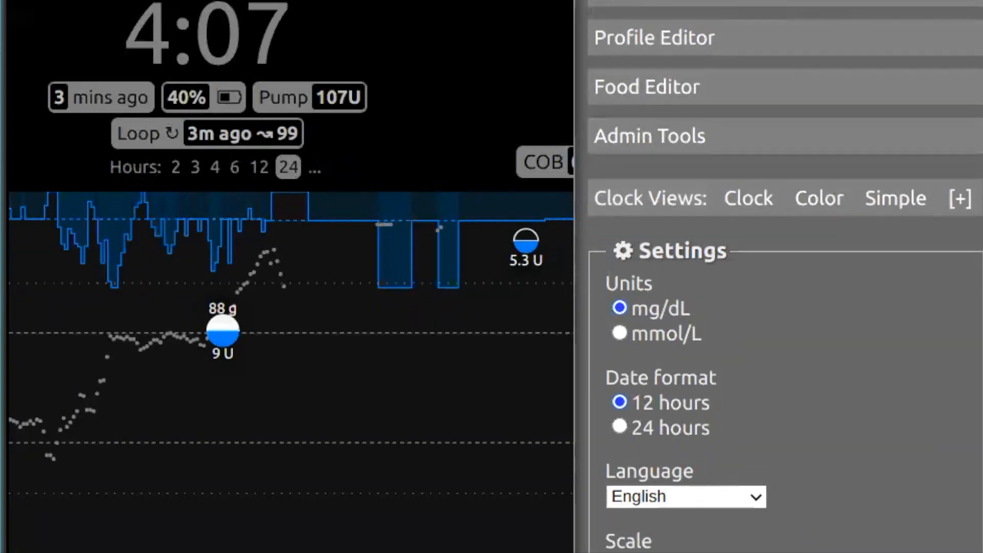
scroll(741, 298, "down", 15)
scroll(740, 299, "down", 10)
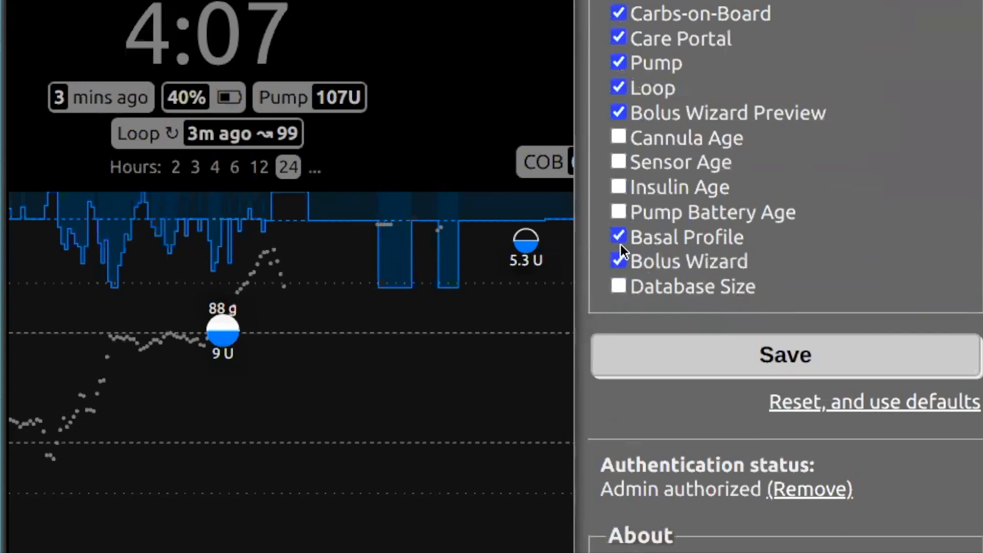
scroll(687, 226, "up", 8)
scroll(686, 227, "up", 10)
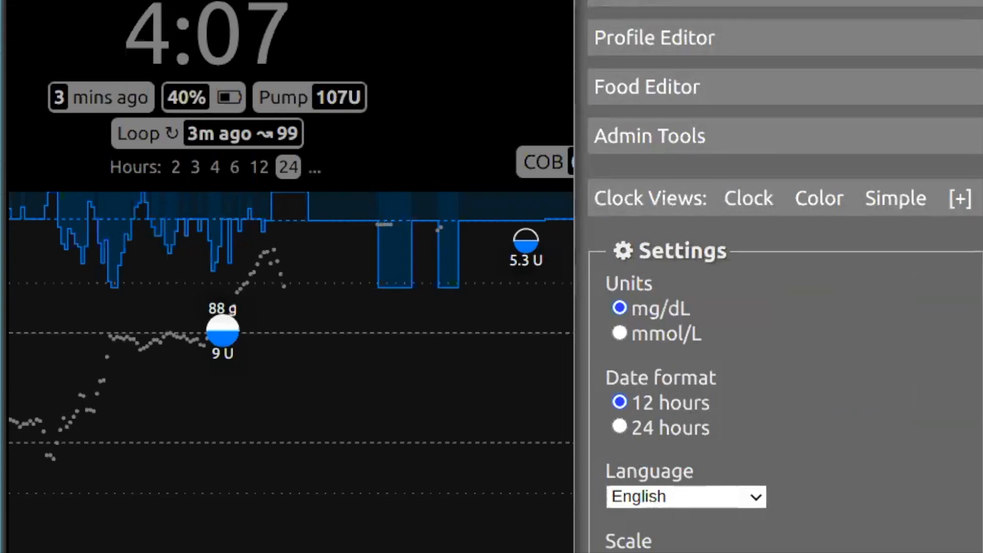
left_click(754, 241)
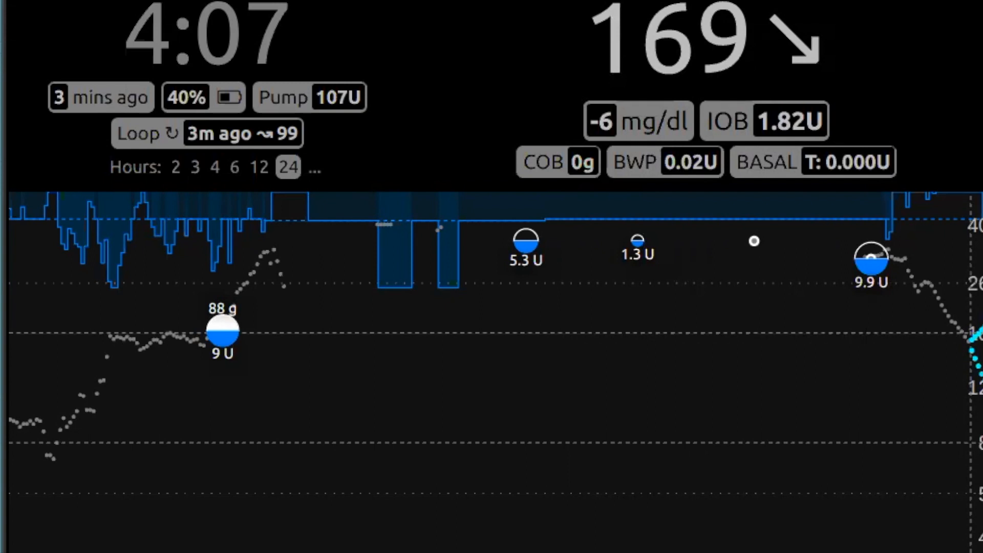
Step: Open the treatment entry form, look through the available event types, and choose Exercise
left_click(754, 241)
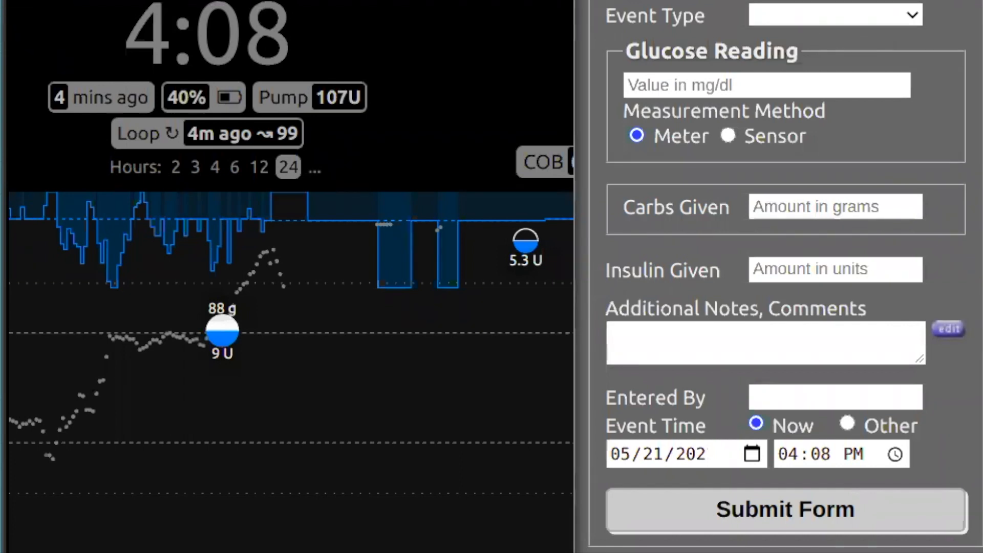
left_click(842, 11)
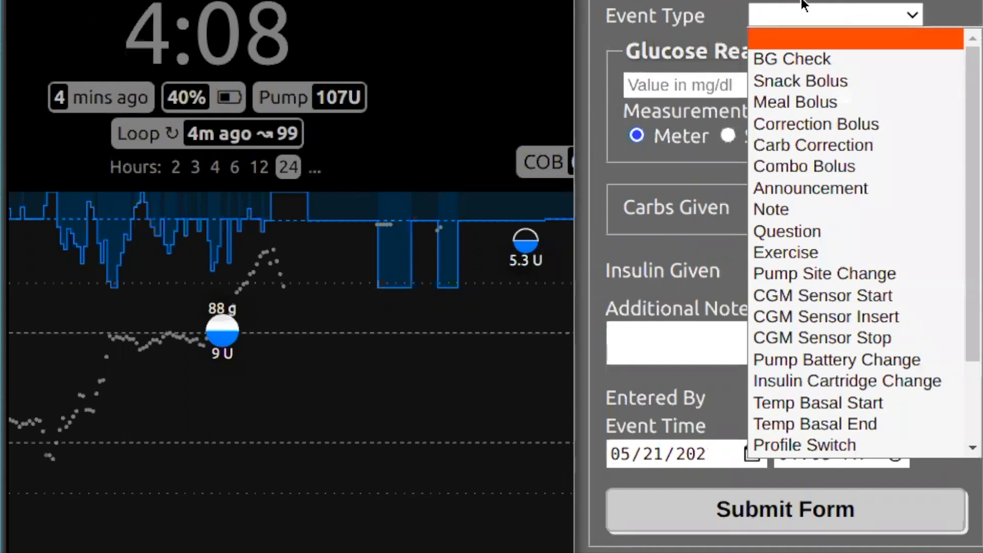
scroll(868, 229, "down", 2)
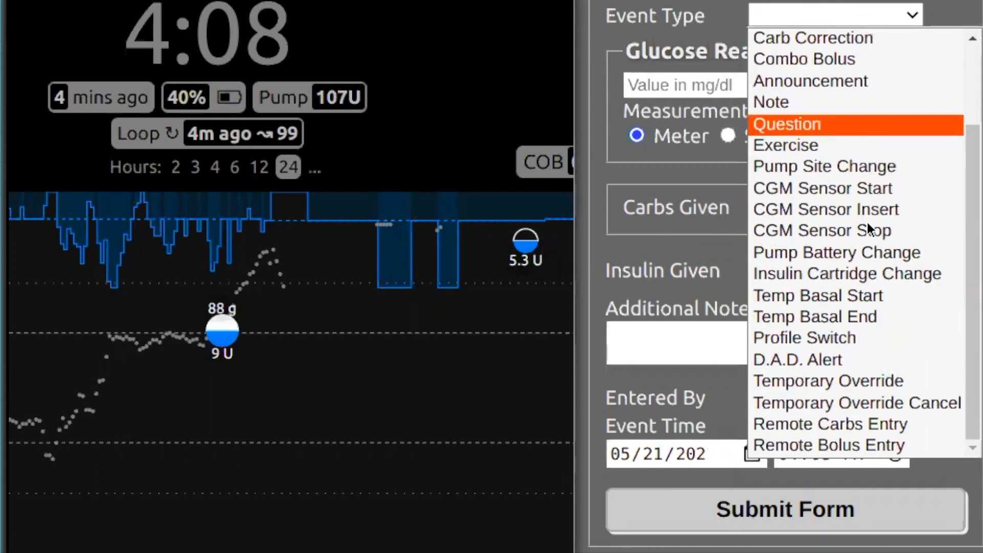
scroll(867, 223, "up", 2)
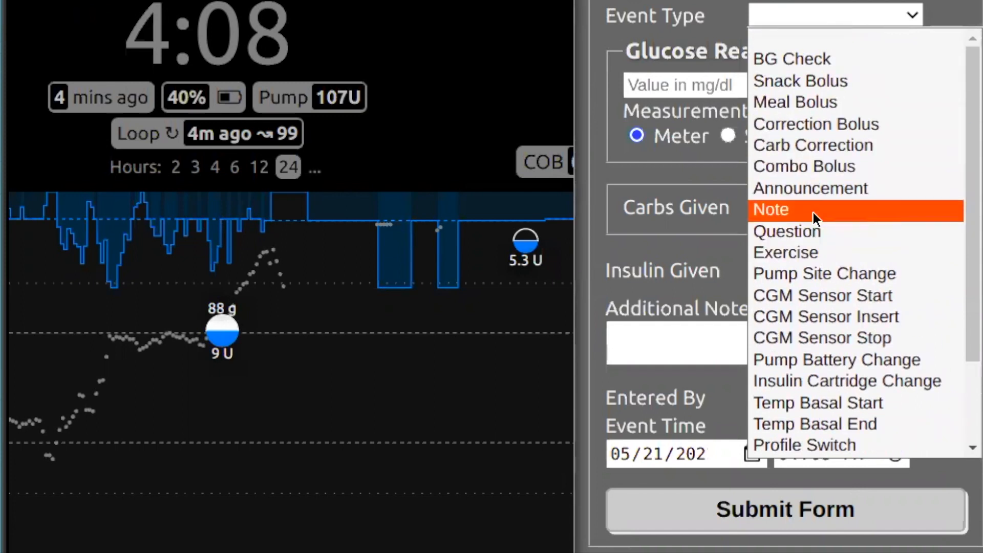
scroll(799, 315, "down", 1)
scroll(799, 317, "up", 1)
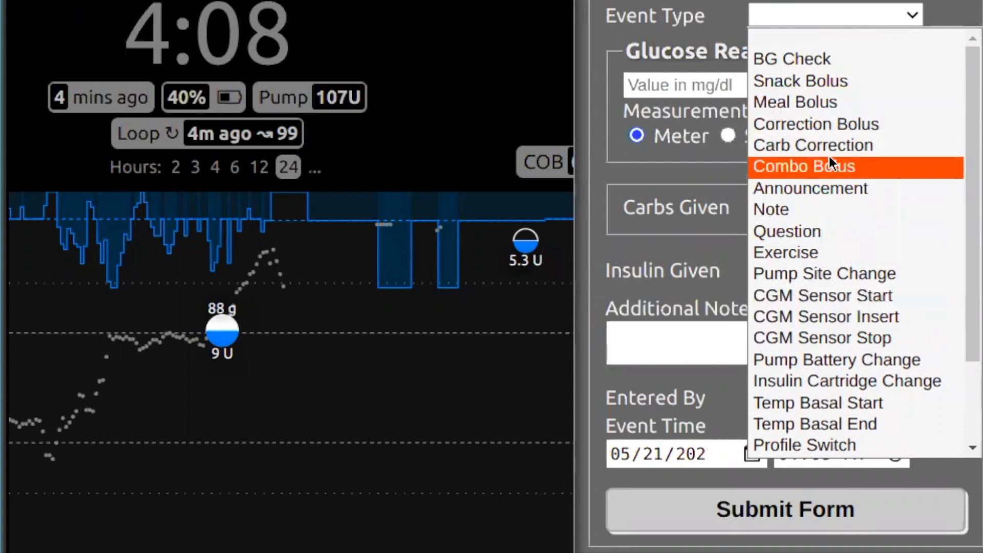
scroll(842, 169, "down", 2)
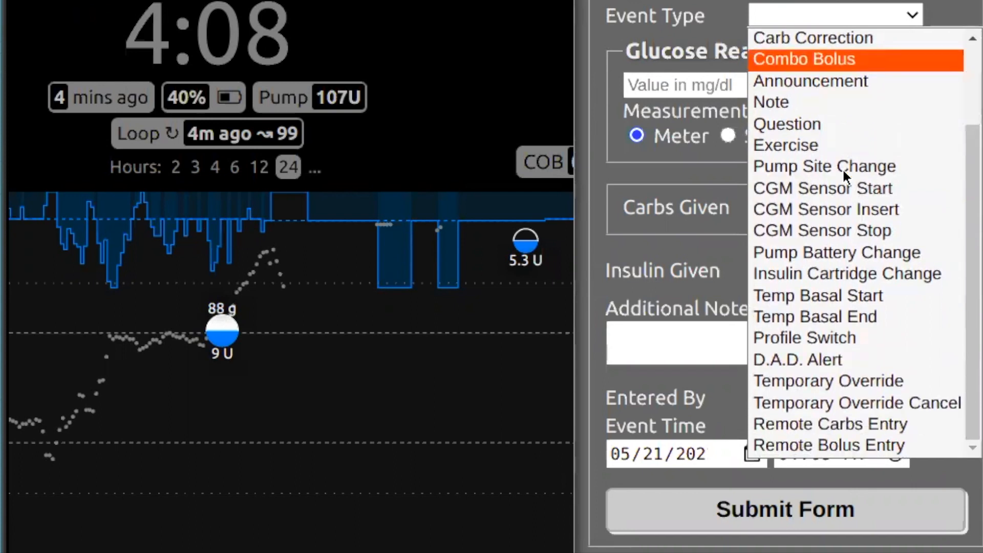
scroll(830, 313, "up", 2)
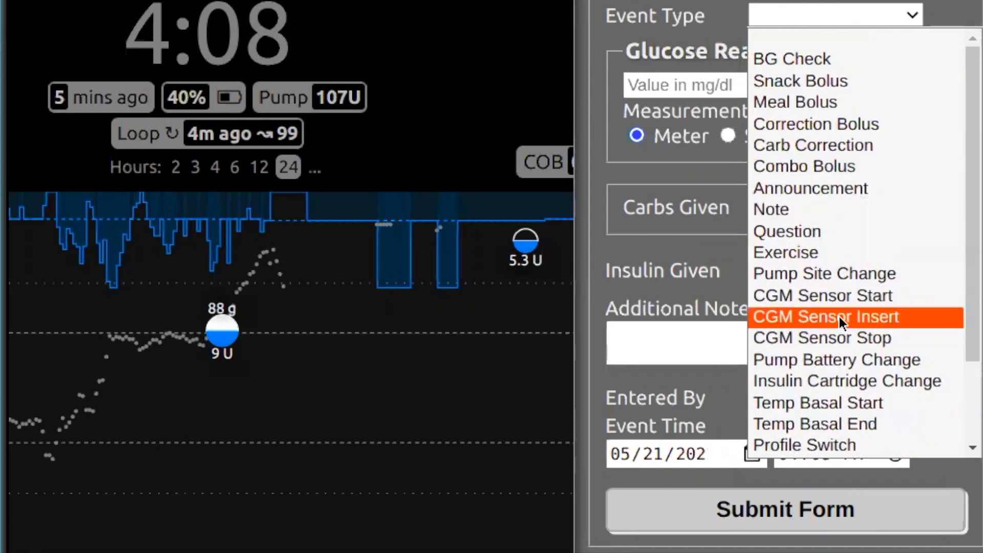
left_click(806, 253)
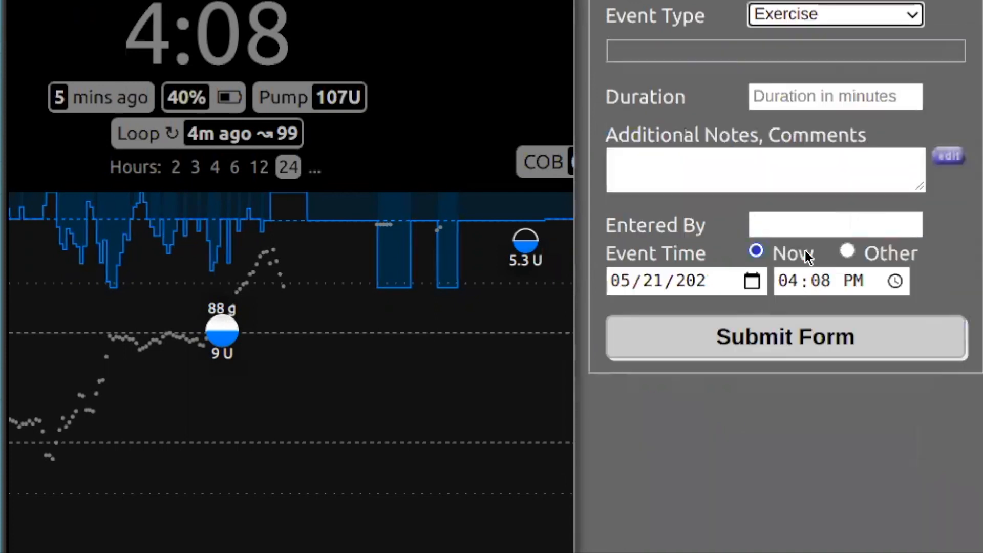
Step: Give the Exercise event a duration of 30 minutes, the note "delete me" and the name of the person entering it
left_click(806, 105)
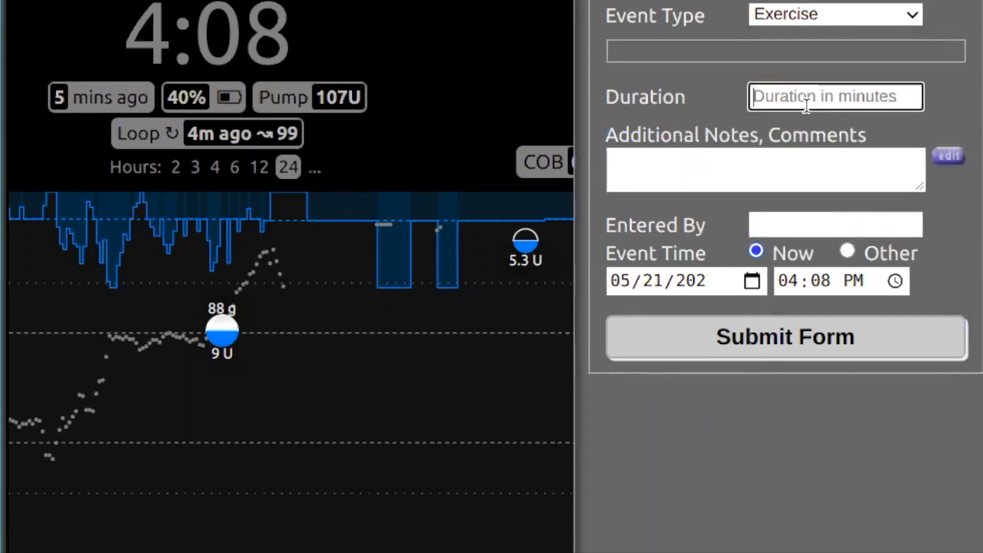
type("3")
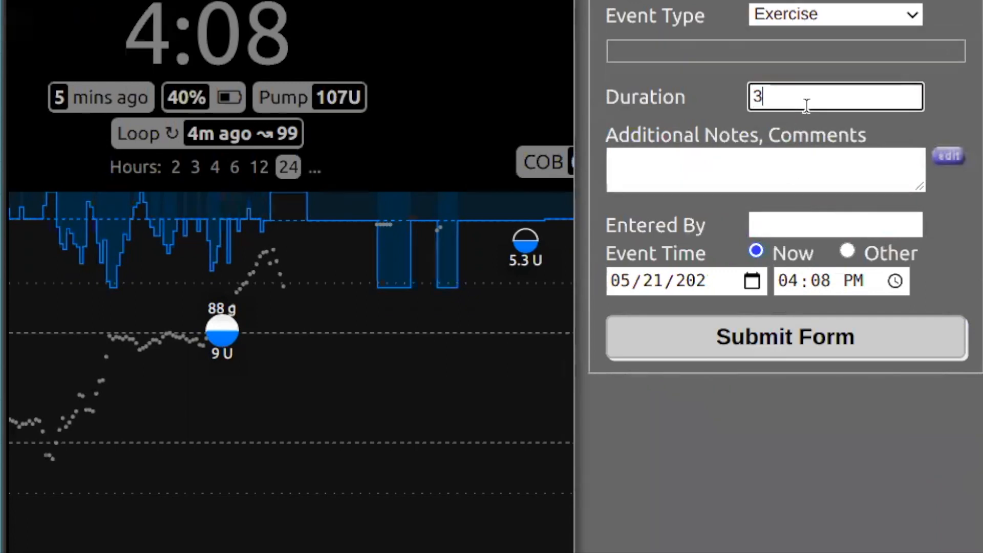
type("0")
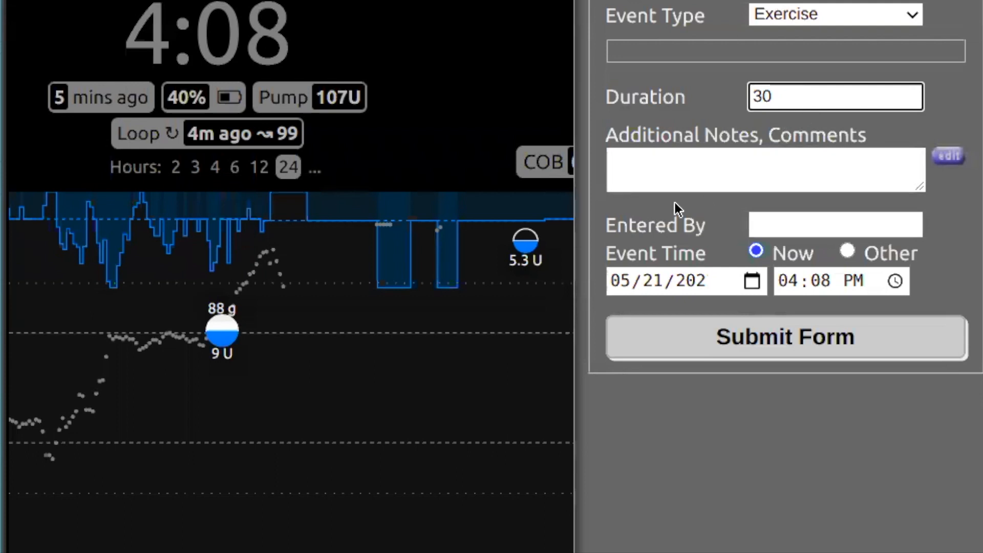
left_click(646, 168)
type("delete")
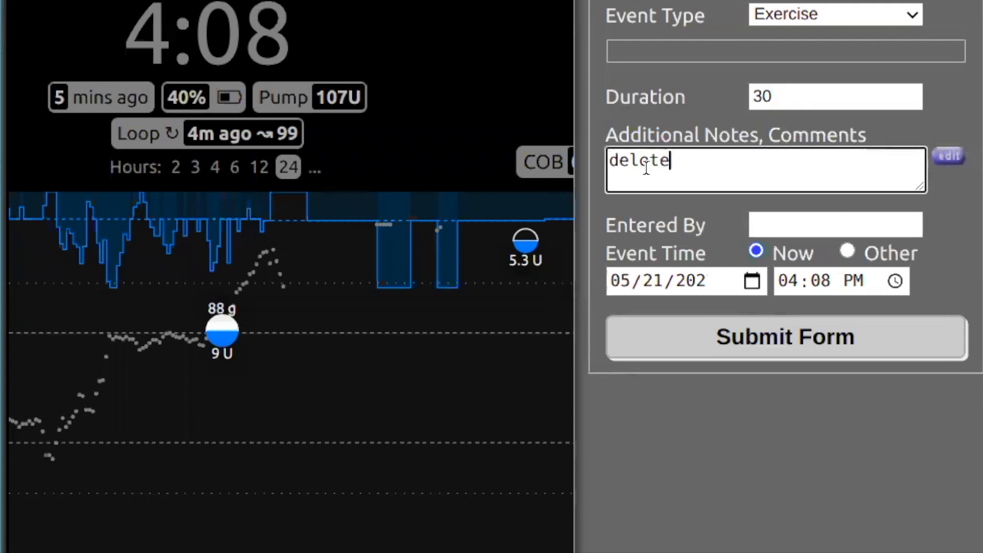
type(" me")
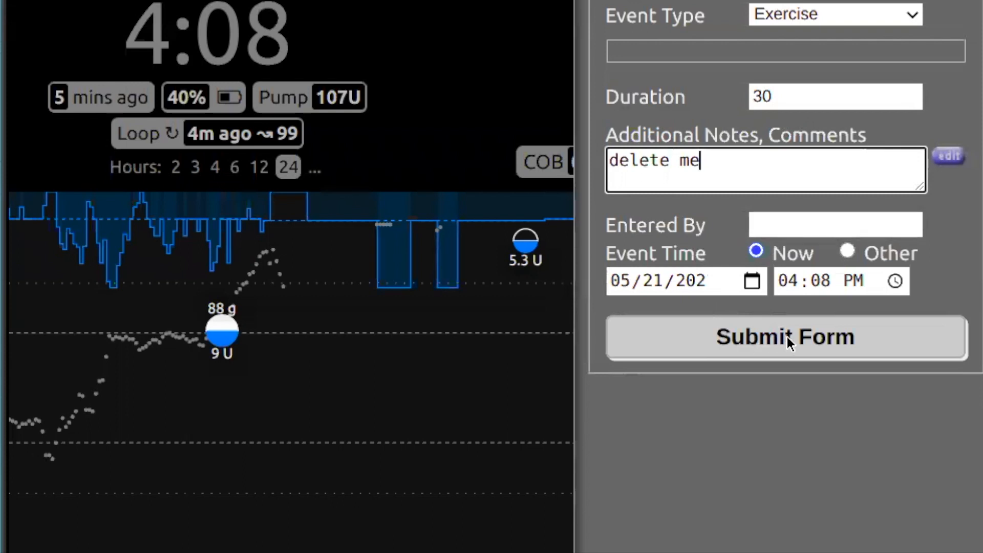
left_click(778, 218)
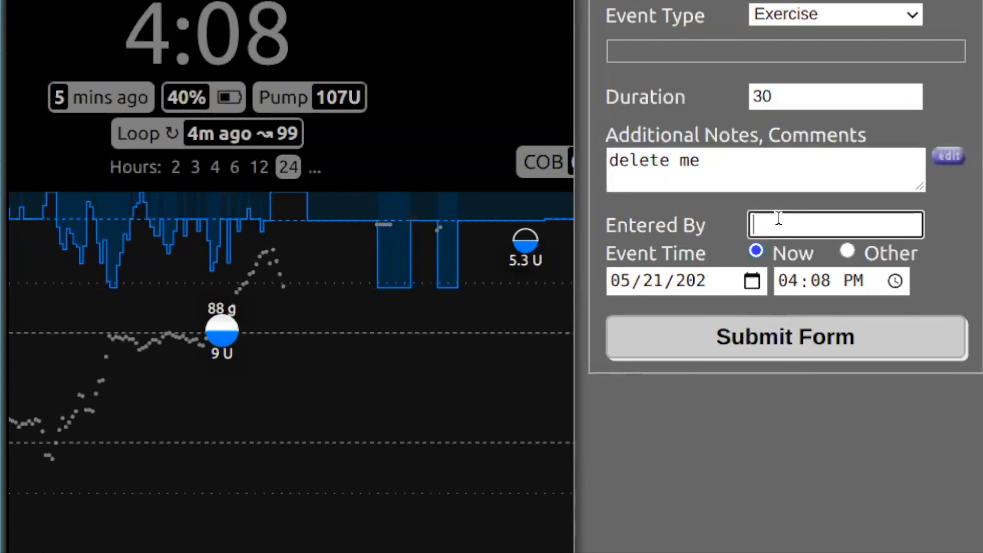
type("ber")
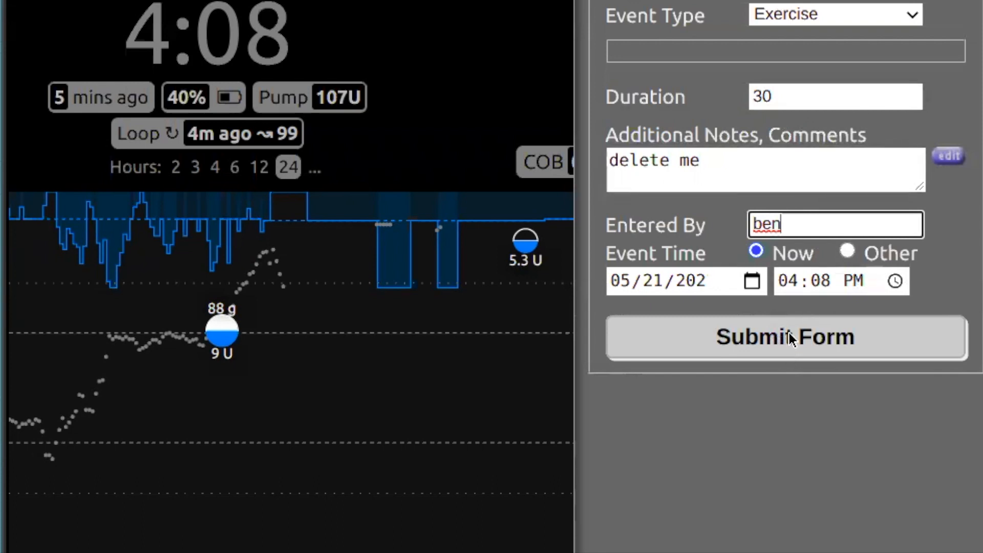
Step: Set the Exercise event time to 03:50 PM, submit the treatment form and confirm the entry
left_click(787, 282)
key("Tab")
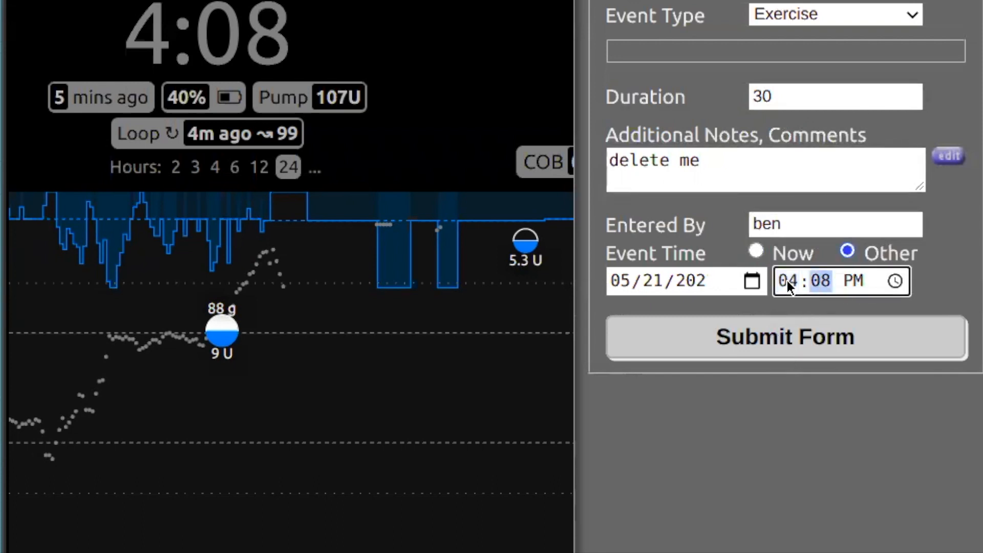
left_click(787, 281)
type("3:")
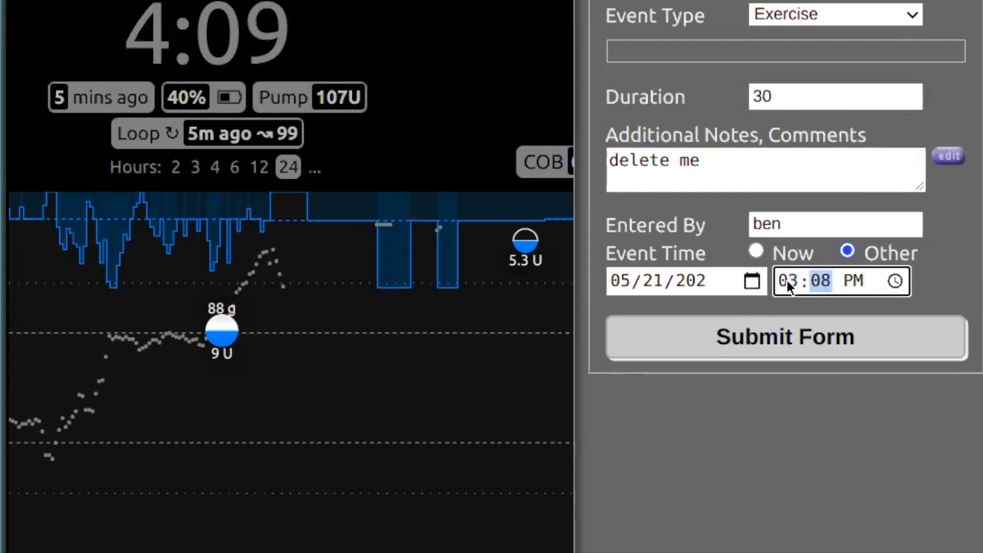
type("50")
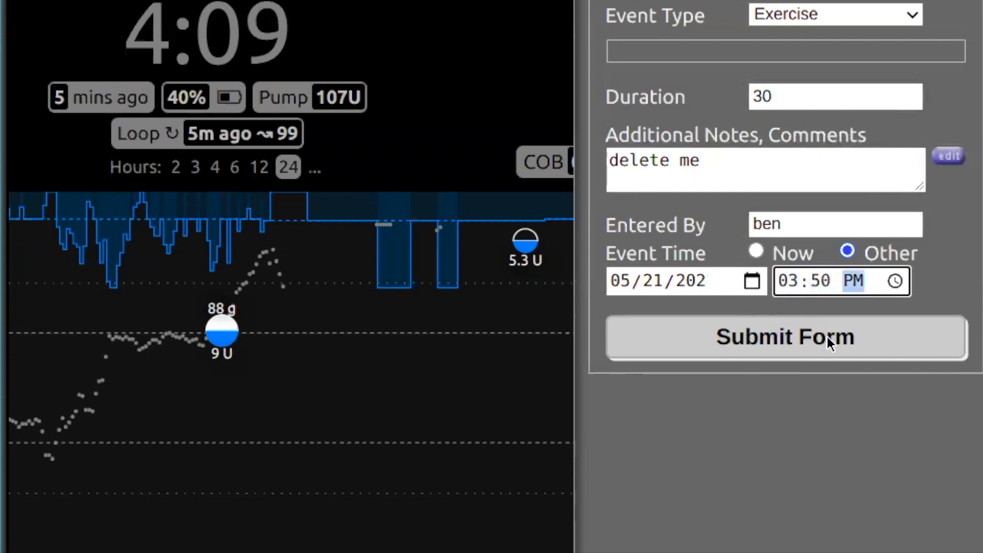
left_click(815, 334)
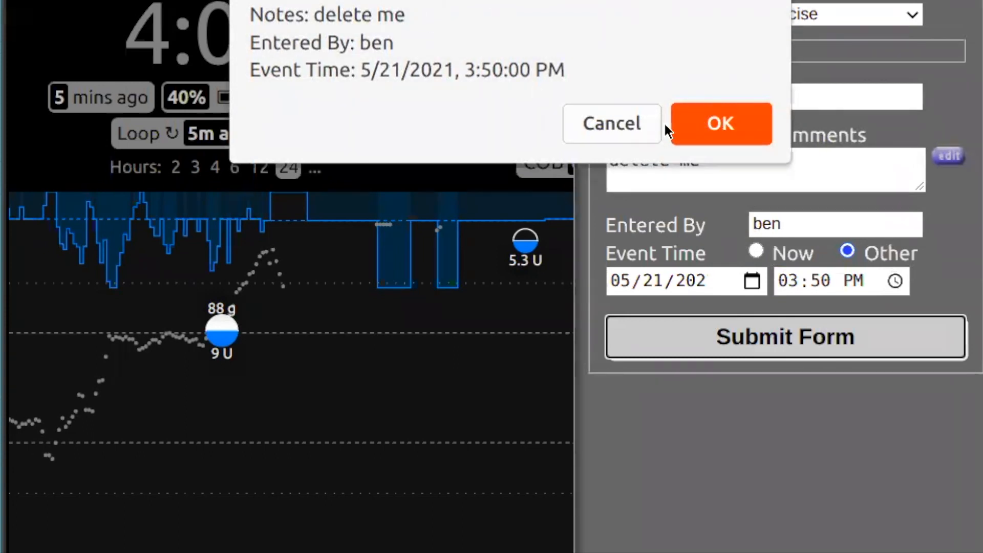
left_click(745, 117)
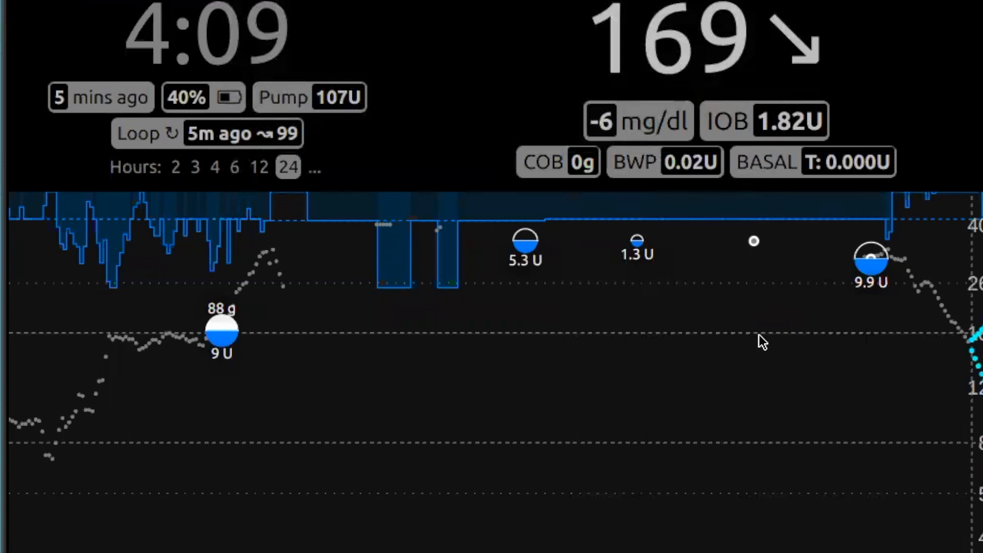
Step: Delete the 3:50 PM Exercise treatment directly from the chart
left_click_drag(752, 236, 943, 536)
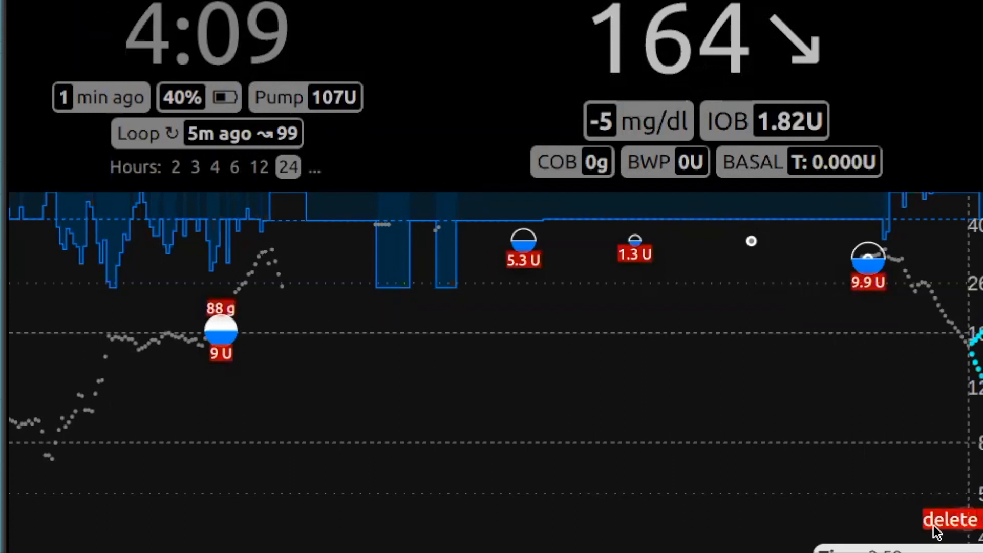
left_click(881, 465)
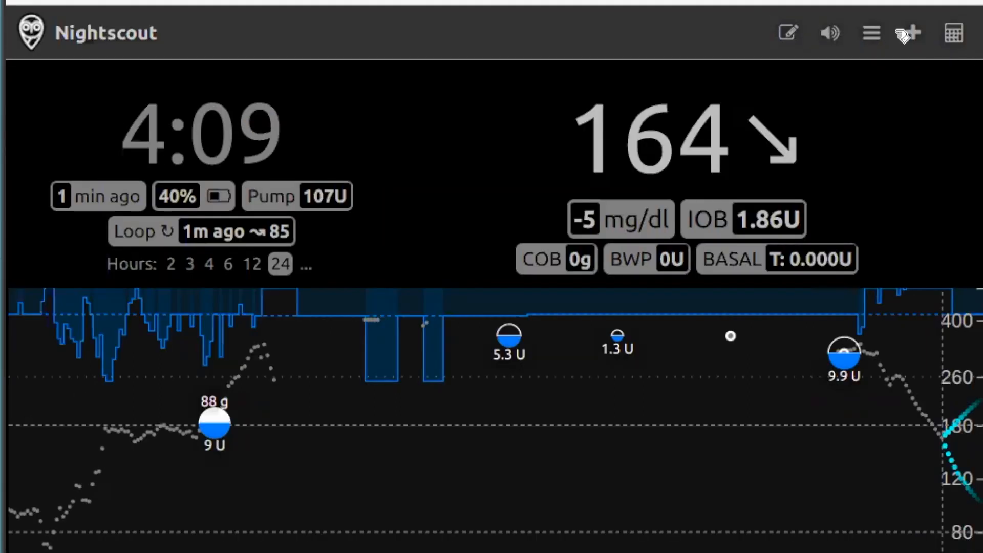
Step: Examine the Bolus Wizard calculator, close it, and inspect the details of the BWP pill
left_click(953, 34)
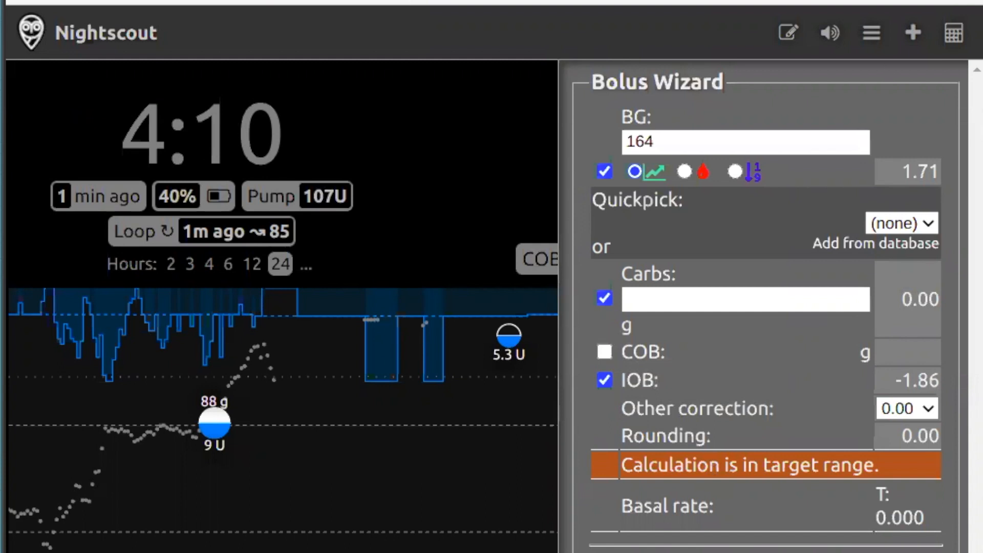
left_click(954, 33)
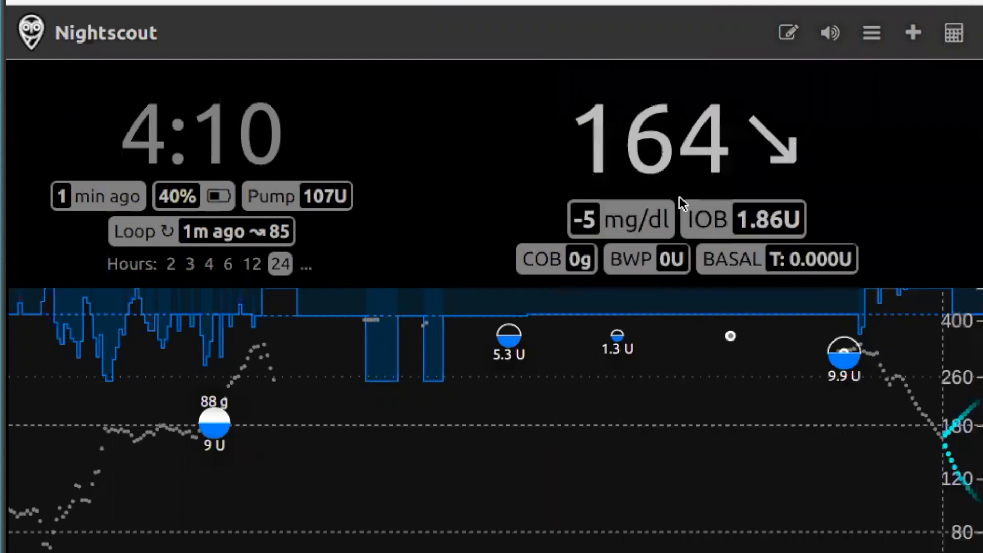
mouse_move(640, 265)
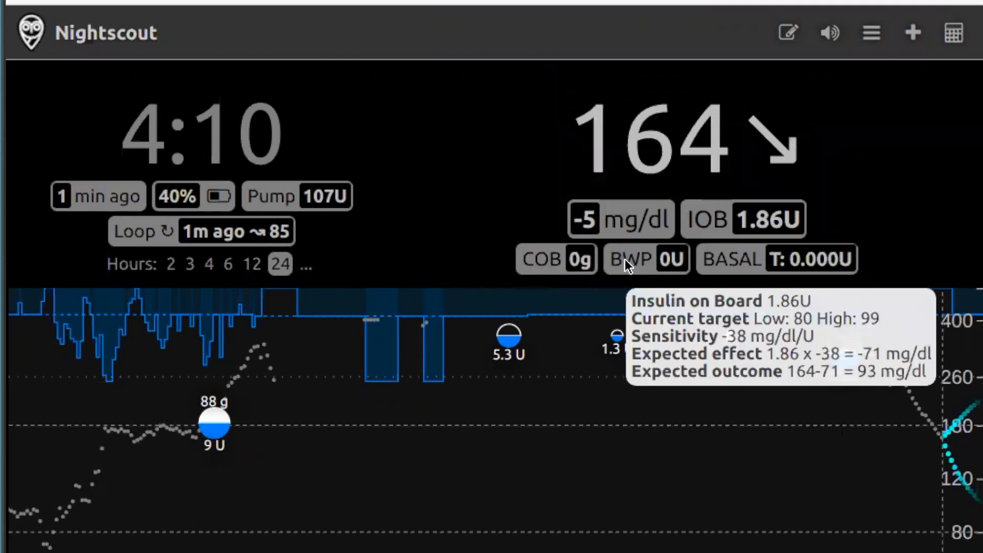
Step: Check the enabled plugins in the settings, including Bolus Wizard Preview, and return to the BWP pill on the dashboard
left_click(883, 35)
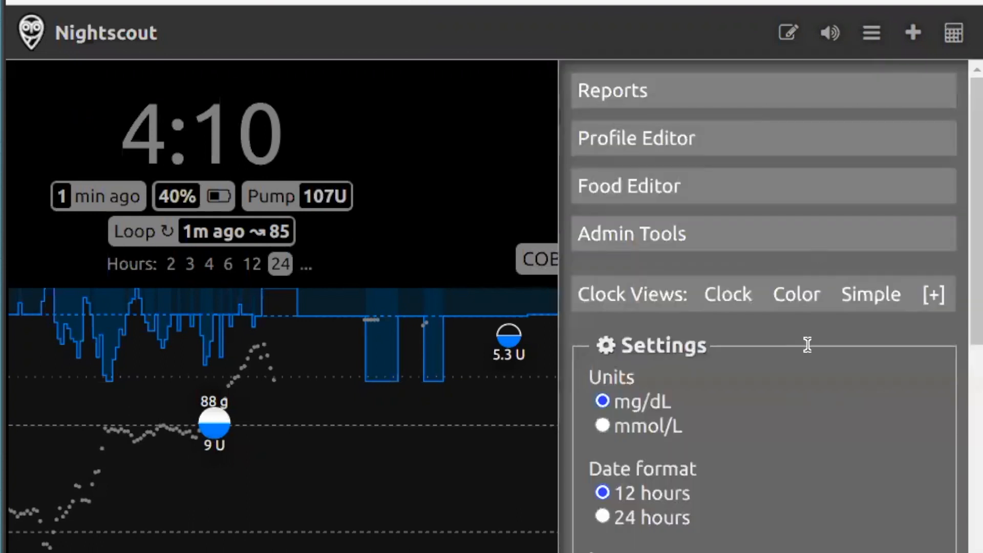
scroll(749, 490, "down", 10)
scroll(749, 547, "up", 4)
scroll(747, 551, "down", 1)
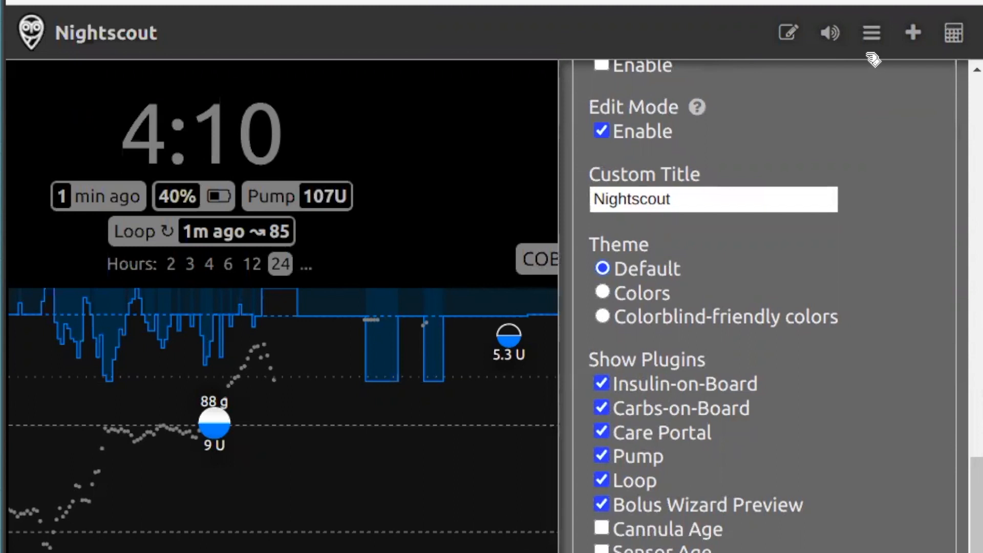
left_click(870, 37)
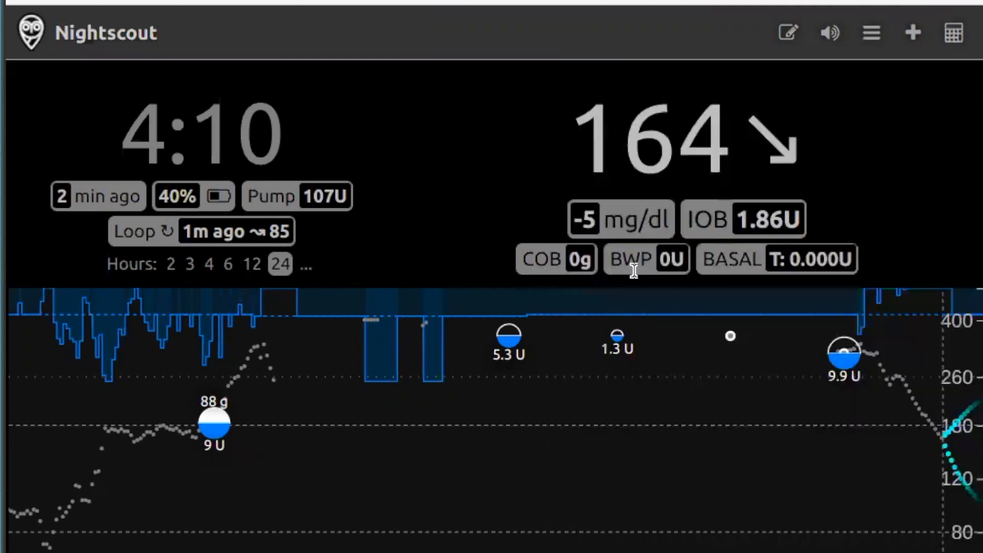
mouse_move(619, 251)
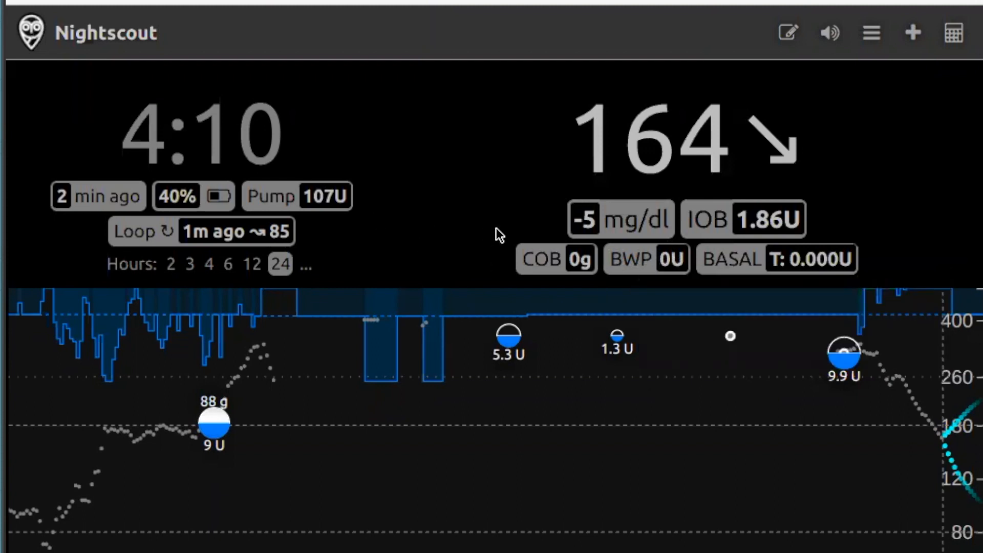
Step: Inspect the details of the Loop and Pump pills
mouse_move(245, 230)
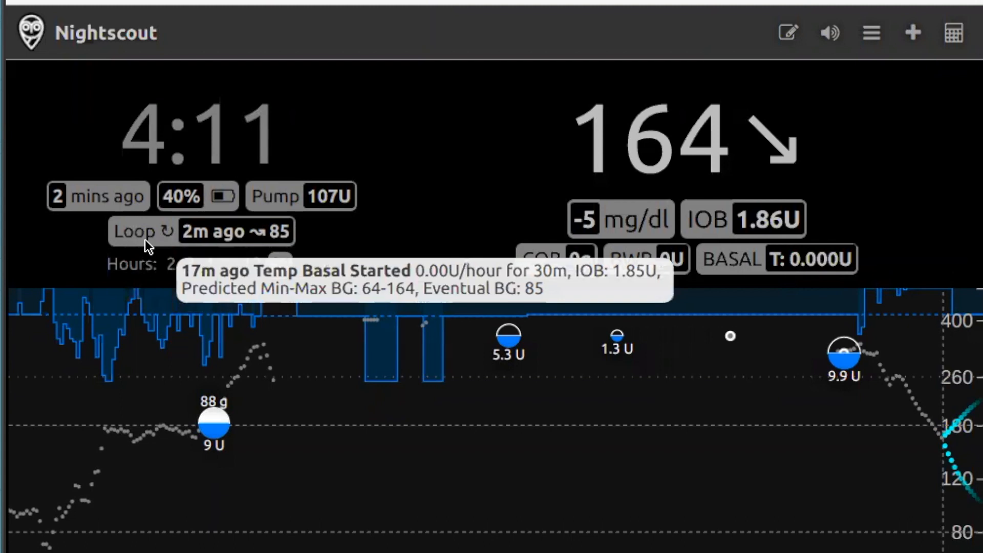
mouse_move(282, 198)
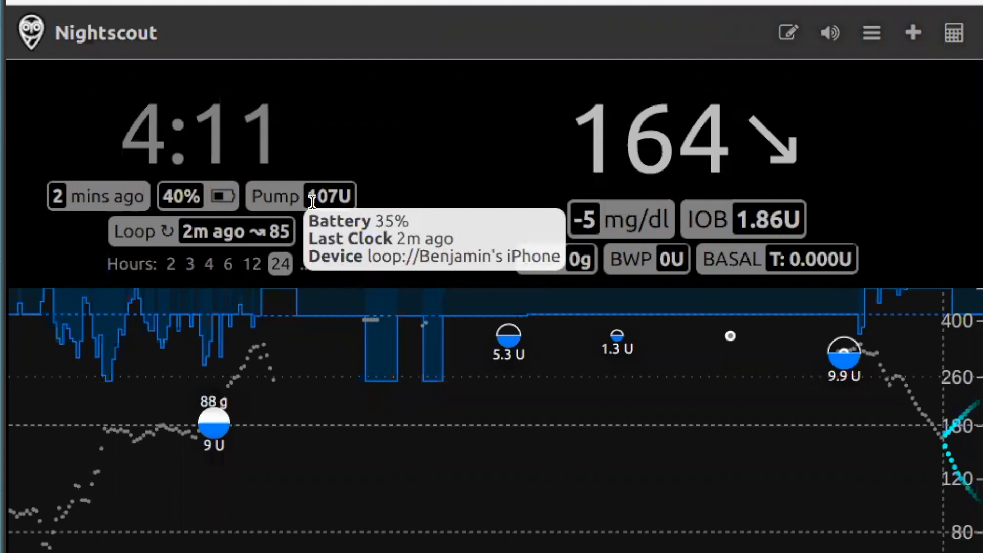
mouse_move(176, 231)
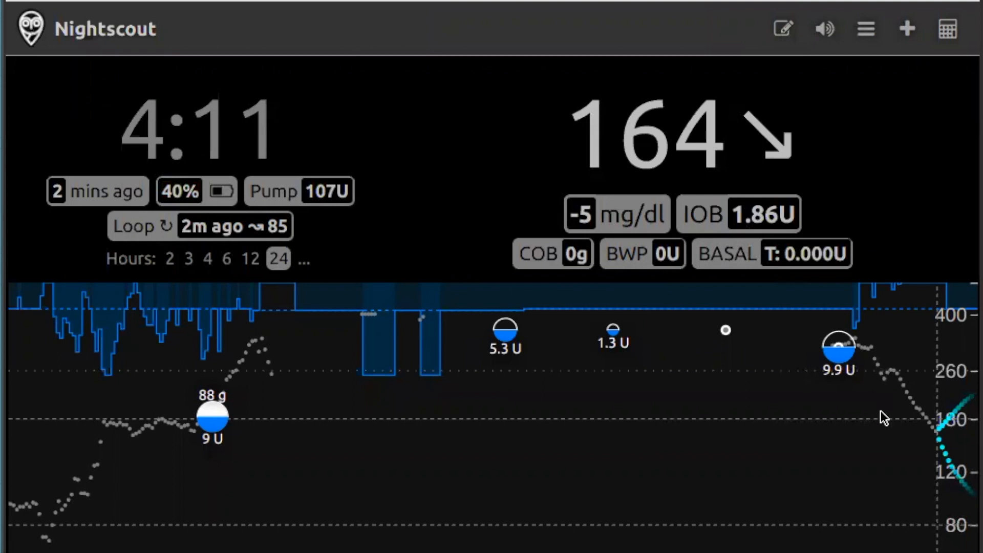
Step: Review the alarm, Night Mode and Edit Mode settings, and hide the settings
left_click(865, 28)
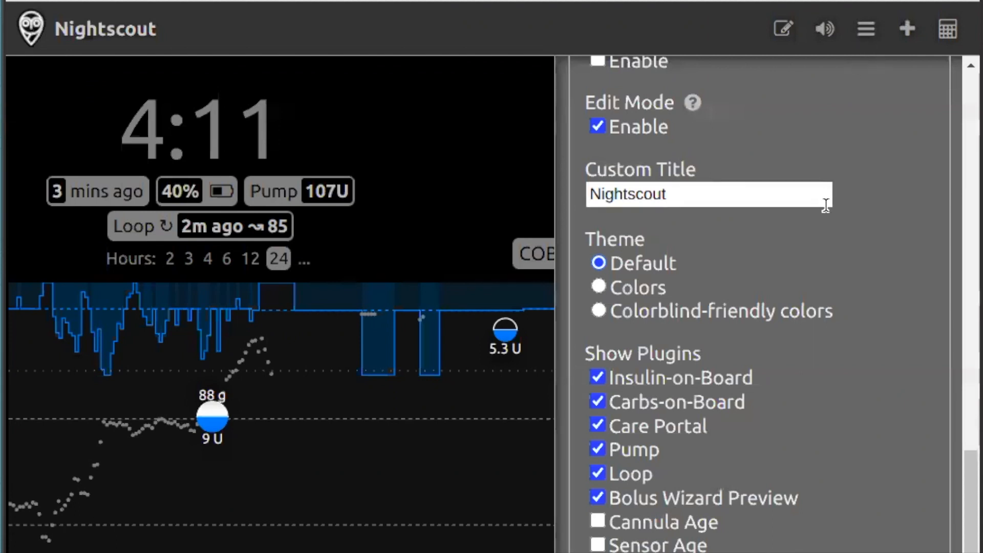
scroll(823, 204, "up", 7)
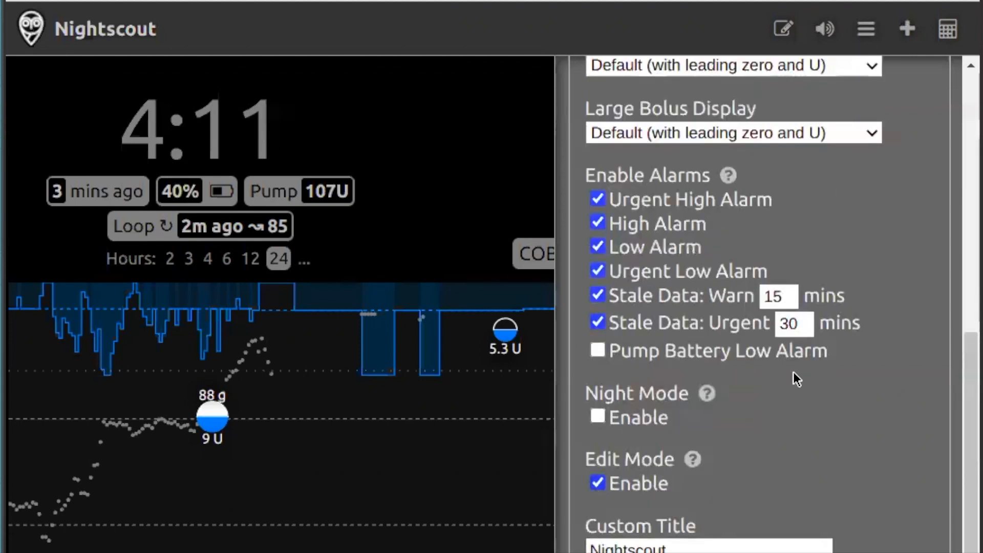
left_click(864, 32)
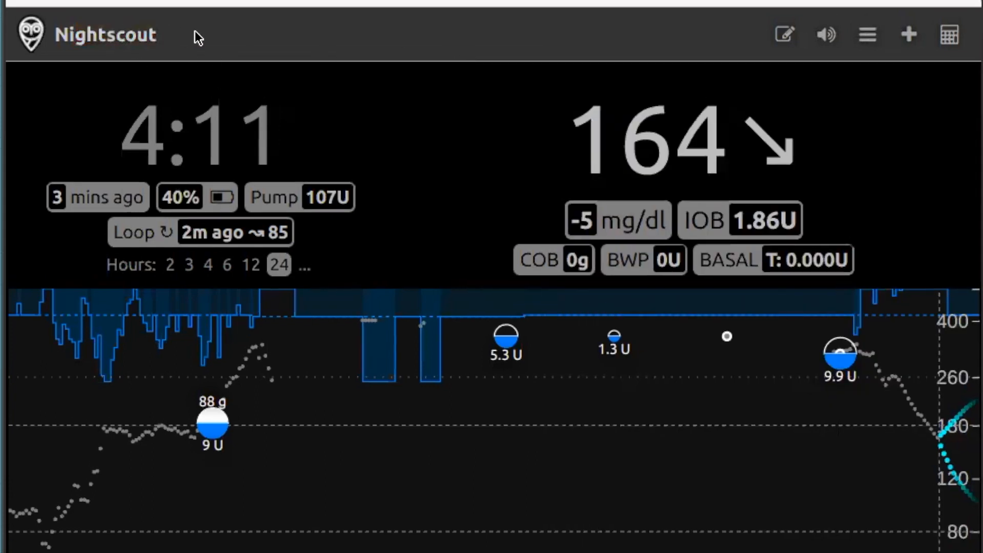
Step: Switch to the T1Pal events page and examine the upcoming Nightscout online events
left_click_drag(153, 136, 642, 193)
left_click(643, 193)
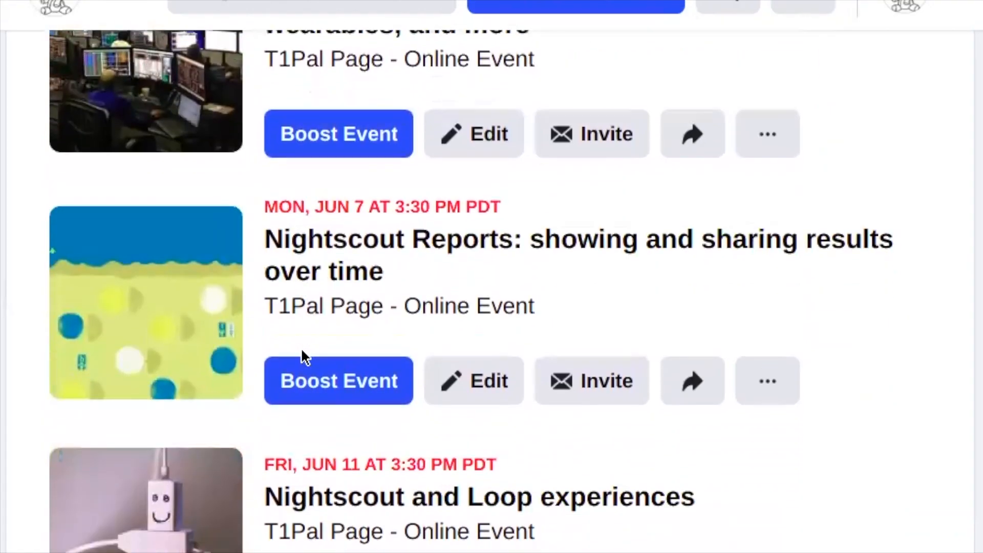
scroll(299, 347, "down", 1)
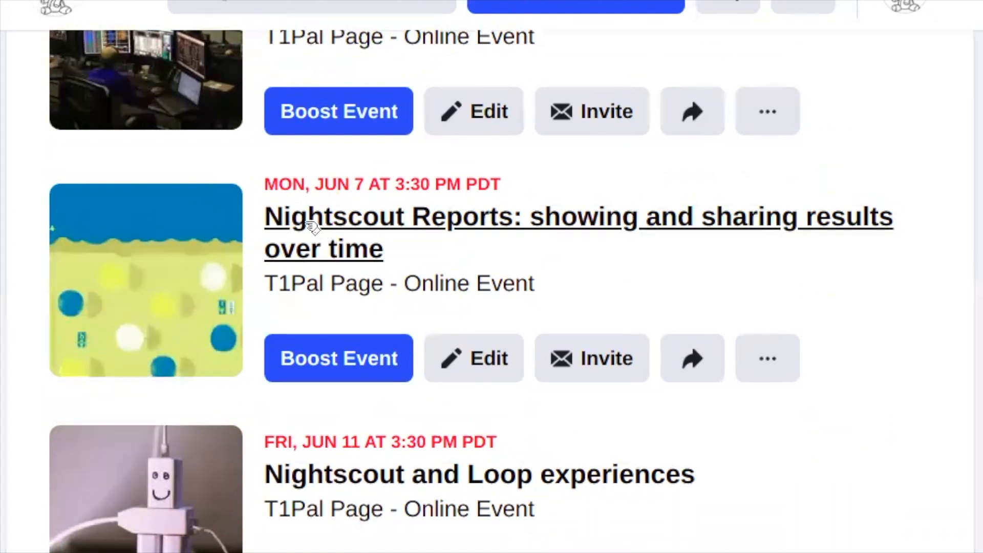
scroll(318, 249, "down", 4)
scroll(318, 249, "up", 6)
scroll(527, 532, "down", 6)
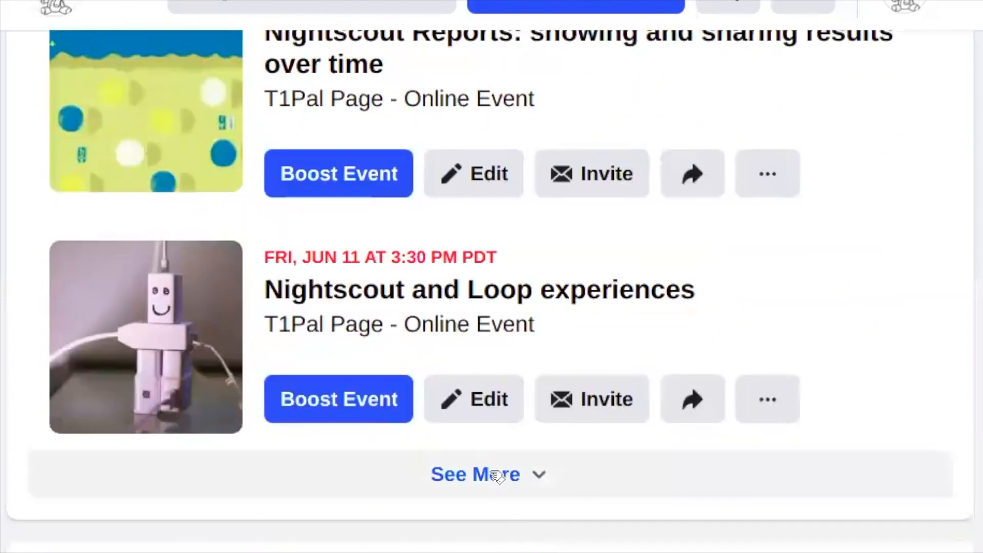
Step: Expand the list of upcoming T1Pal events and review the additional June sessions
left_click(504, 473)
scroll(391, 220, "down", 3)
scroll(391, 220, "up", 3)
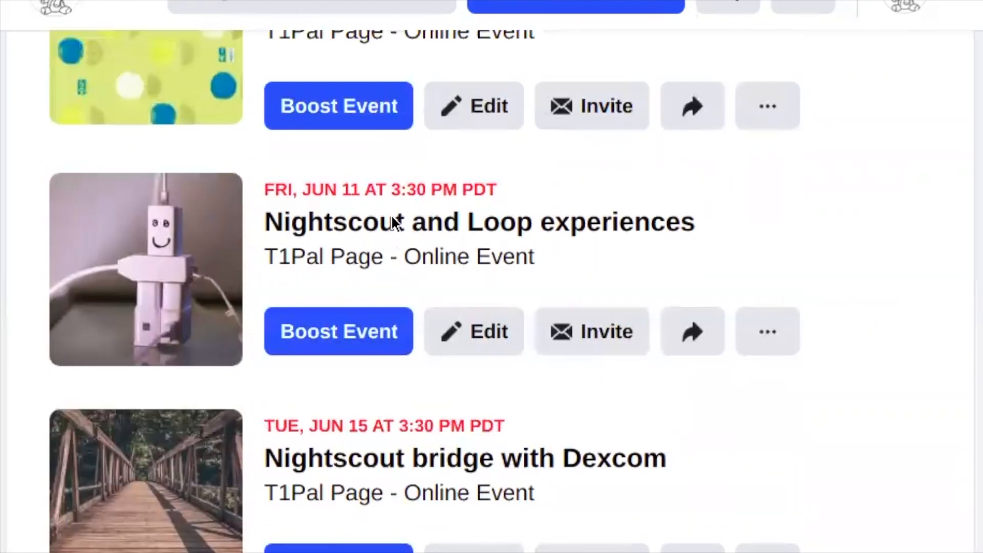
scroll(478, 300, "down", 2)
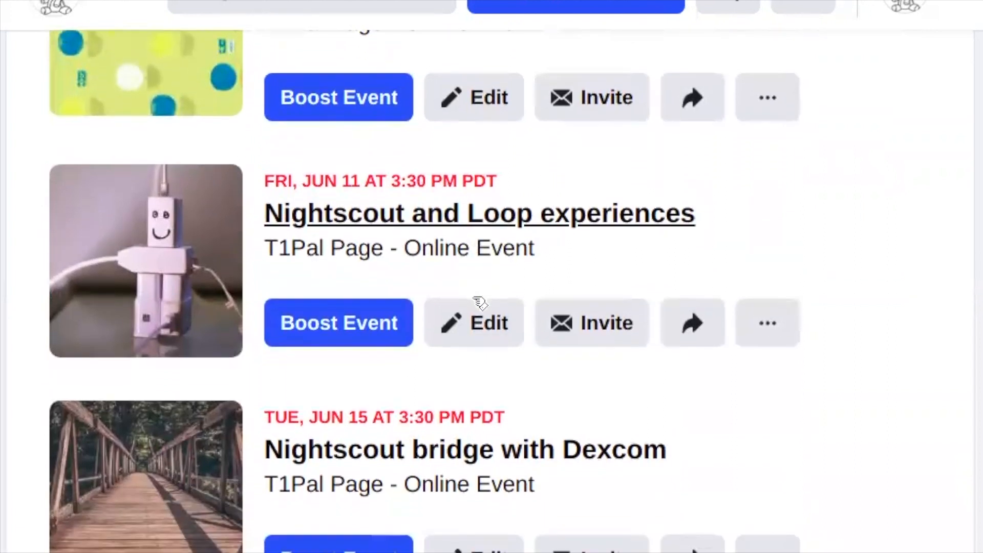
scroll(522, 314, "down", 2)
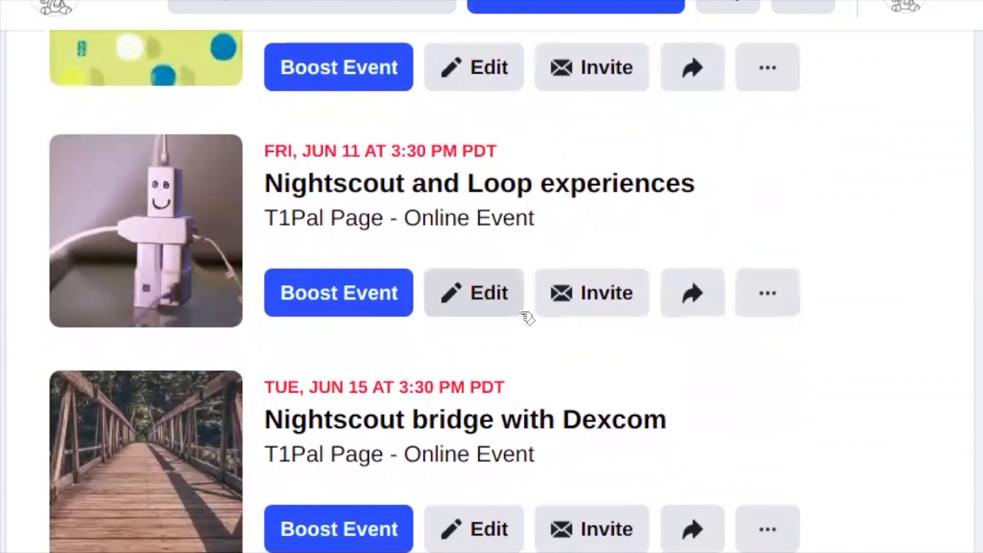
scroll(526, 317, "down", 1)
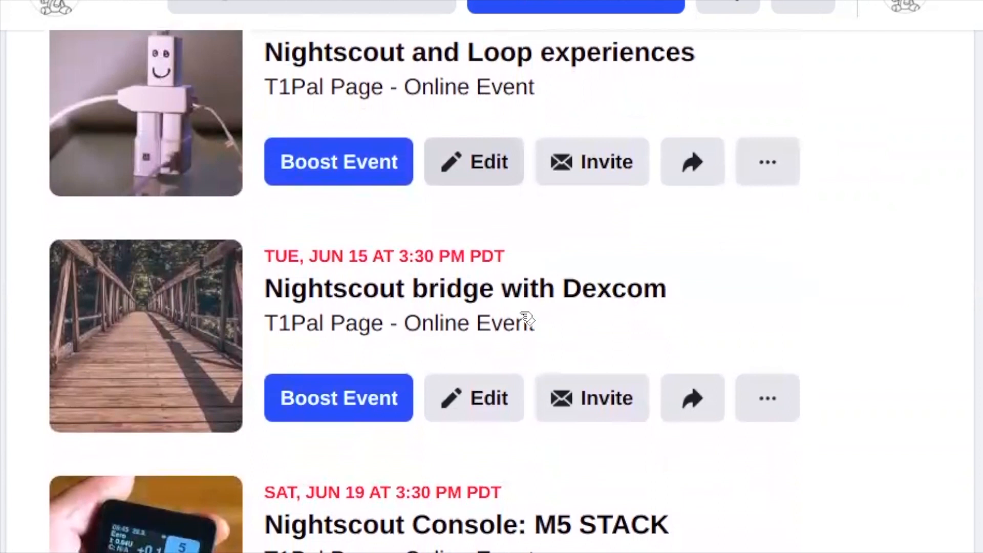
scroll(442, 229, "down", 4)
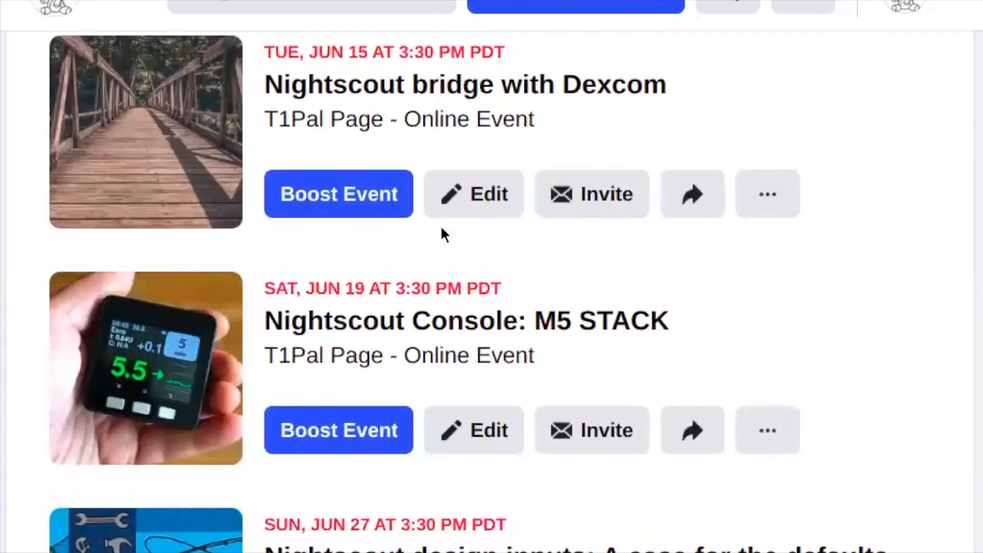
Step: Expand the upcoming T1Pal events further and review the sessions from mid-June through July 9
scroll(434, 255, "up", 2)
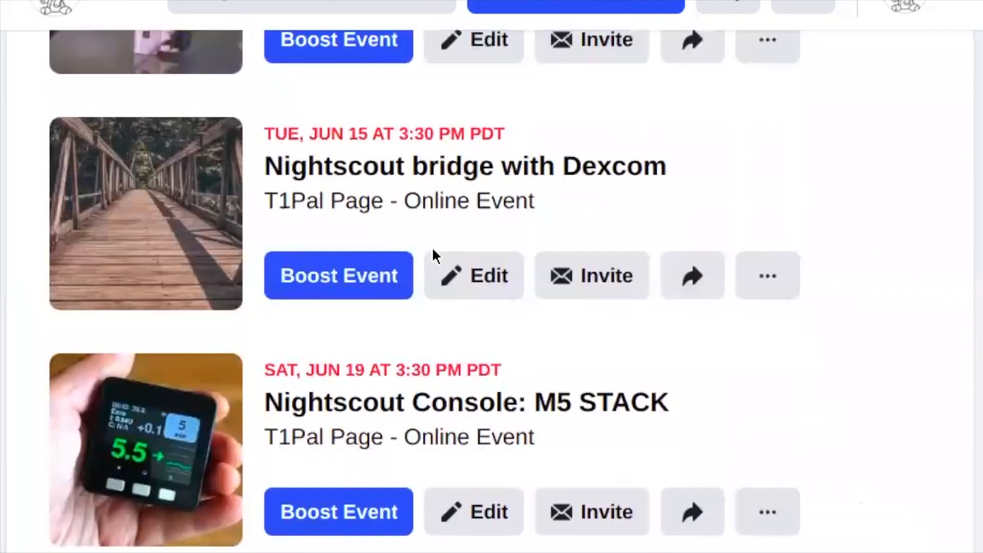
scroll(459, 410, "down", 3)
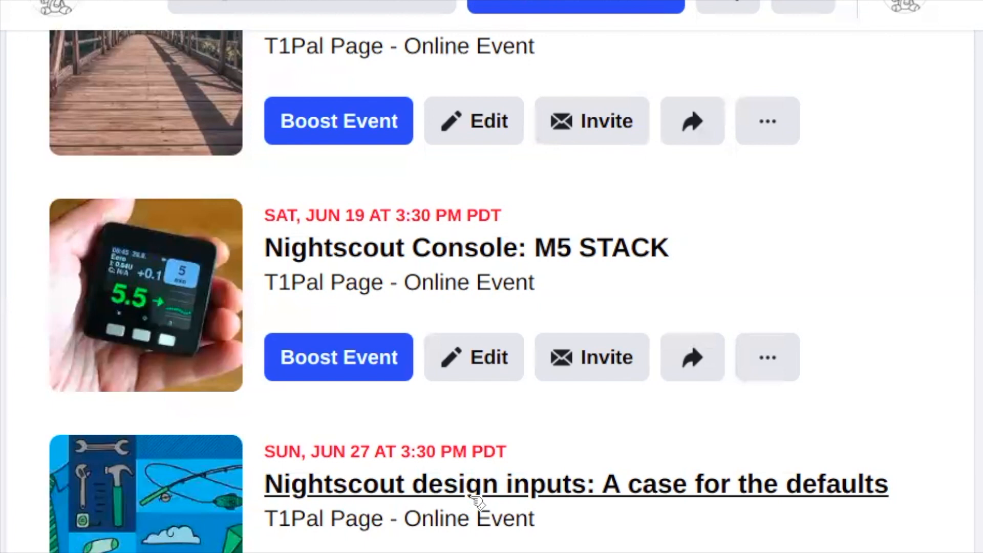
scroll(473, 499, "down", 5)
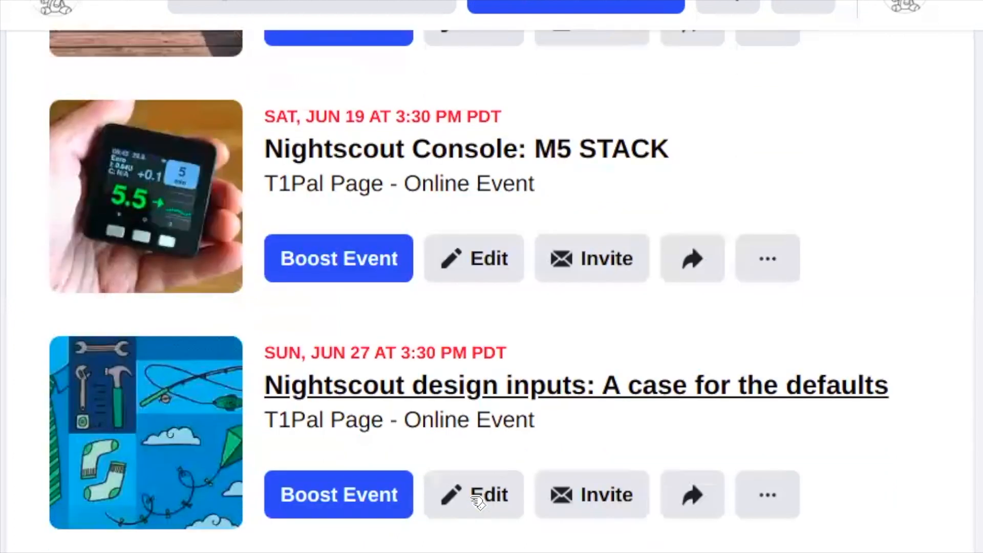
left_click(476, 450)
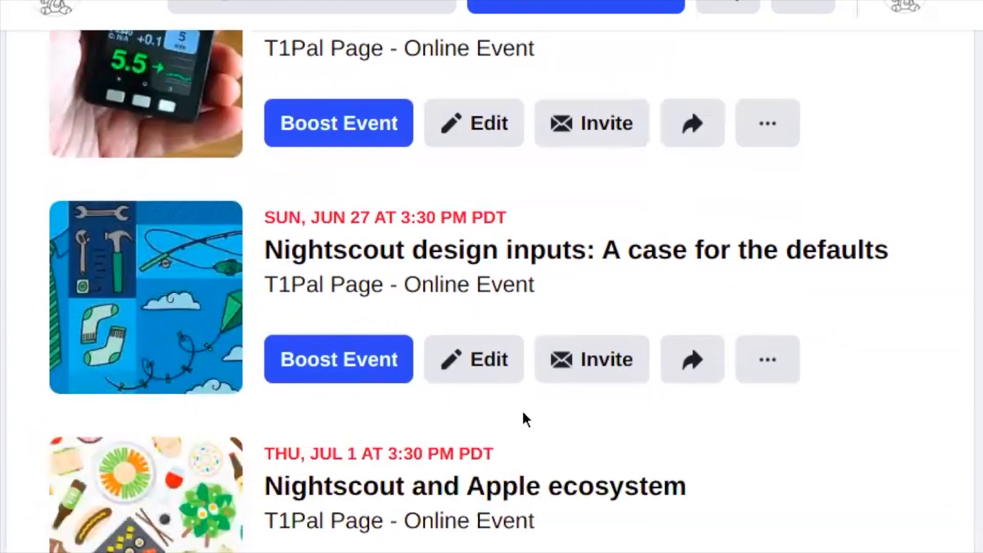
scroll(581, 395, "up", 6)
scroll(586, 328, "down", 15)
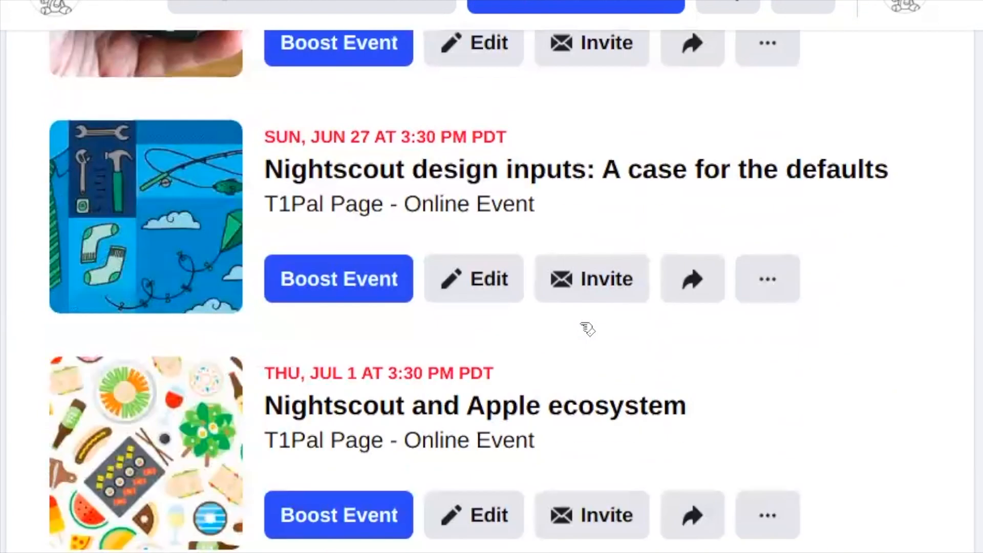
scroll(443, 236, "down", 6)
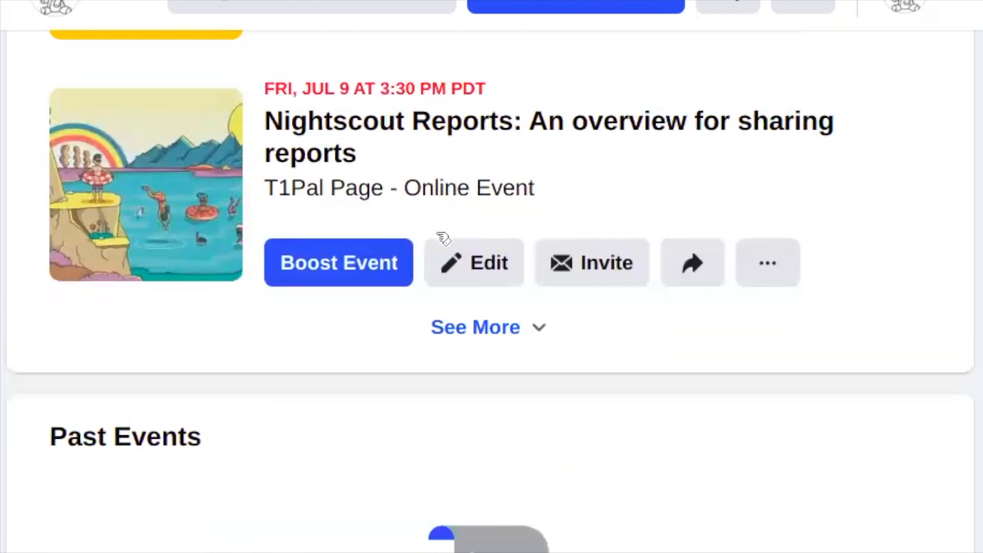
Step: Review the upcoming events back to the Nightscout Home Screen and Nightscout Uploaders Roundup sessions that start the list
scroll(542, 163, "up", 2)
scroll(558, 174, "up", 18)
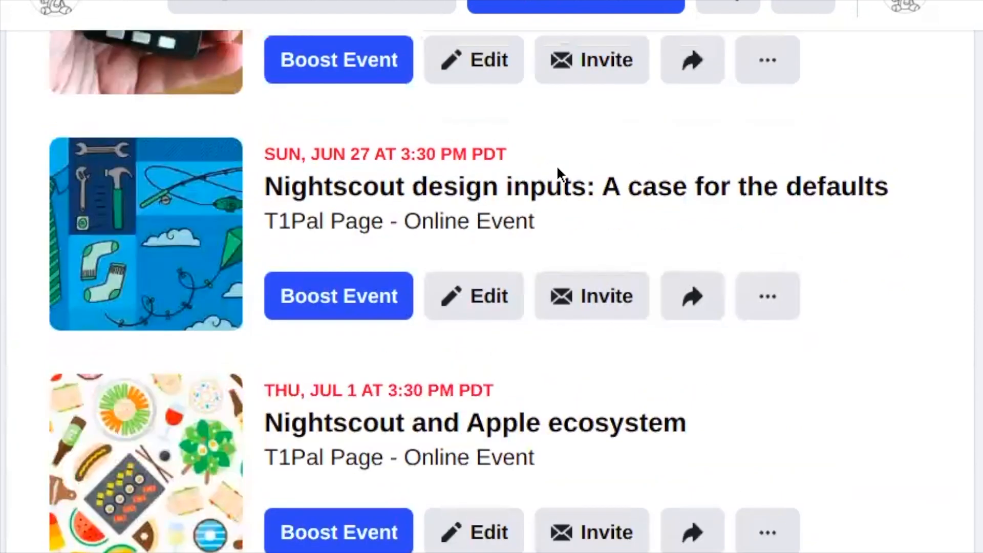
scroll(600, 386, "up", 9)
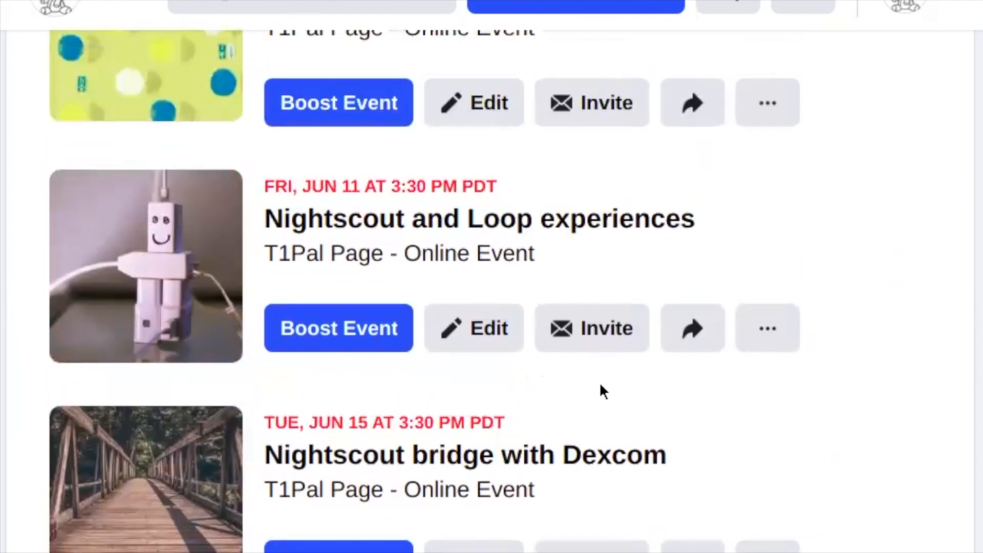
scroll(600, 386, "down", 2)
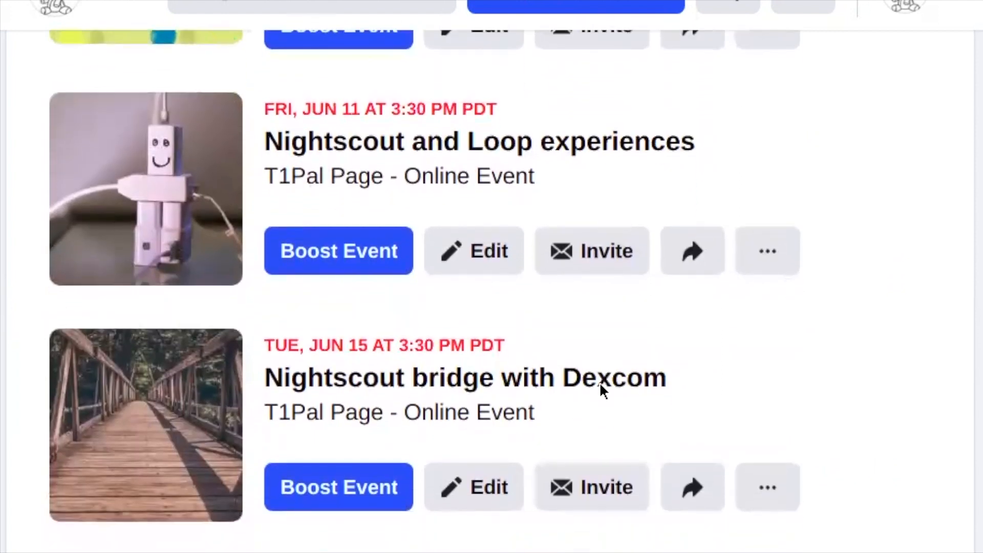
scroll(598, 381, "up", 10)
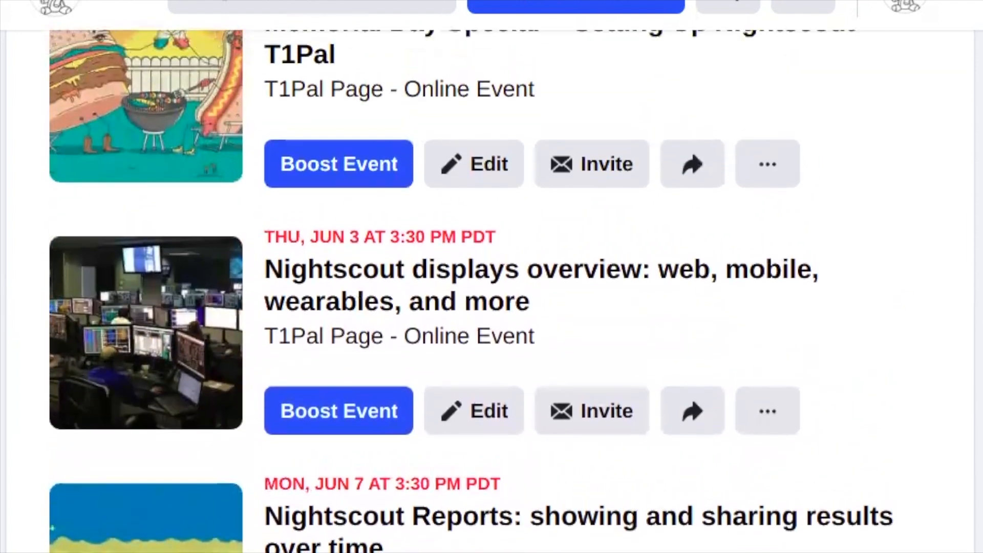
scroll(492, 291, "up", 12)
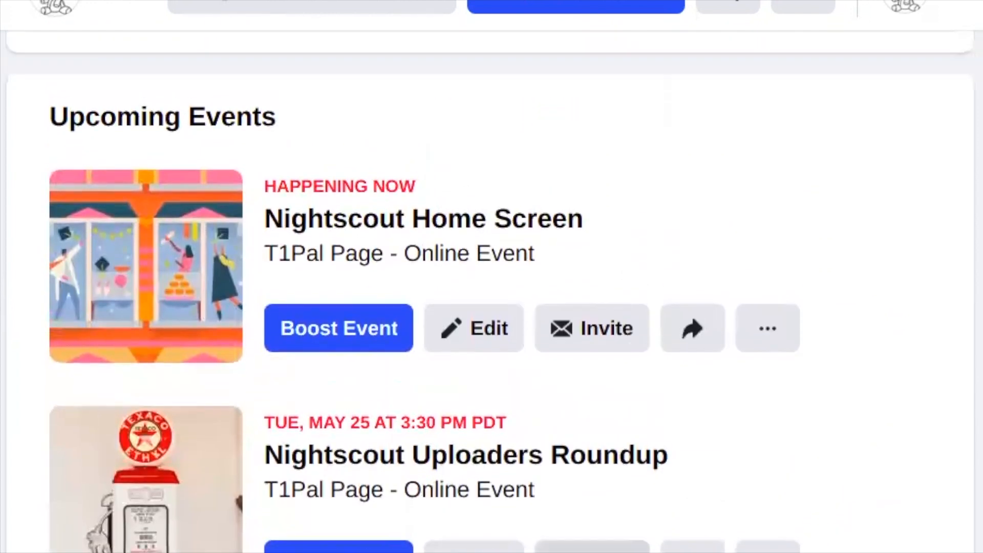
scroll(232, 360, "down", 1)
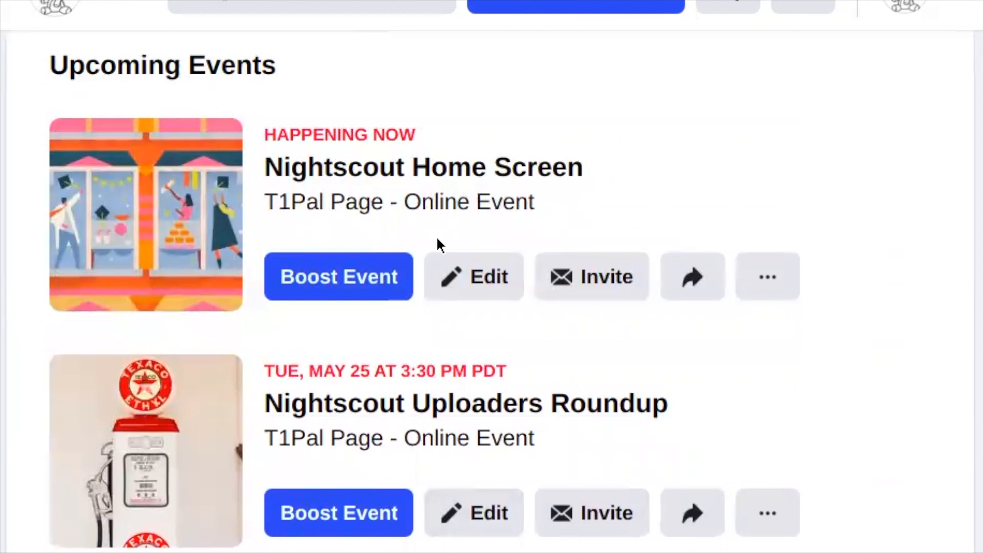